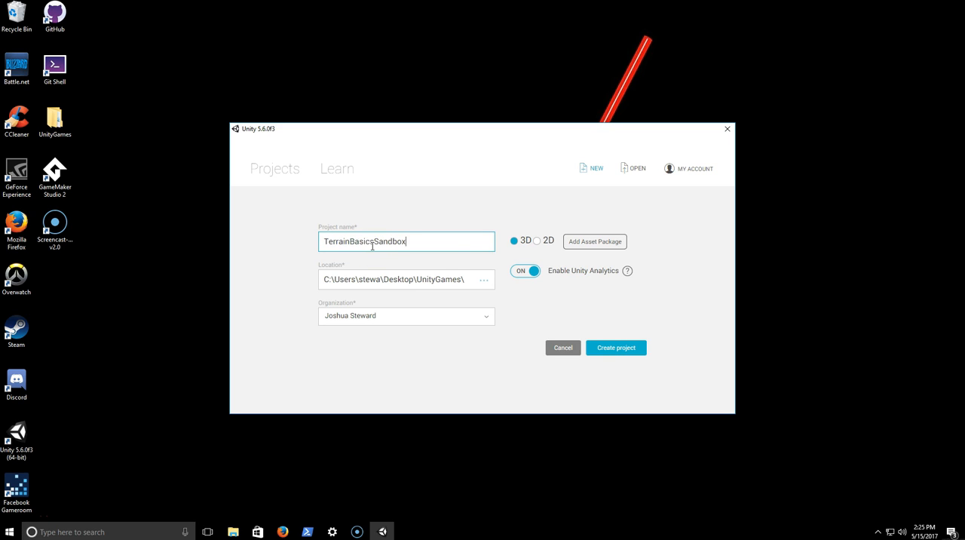
- Set the location of the 3D project TerrainBasicsSandbox to the UnityGames folder on the desktop and create the project
left_click(484, 279)
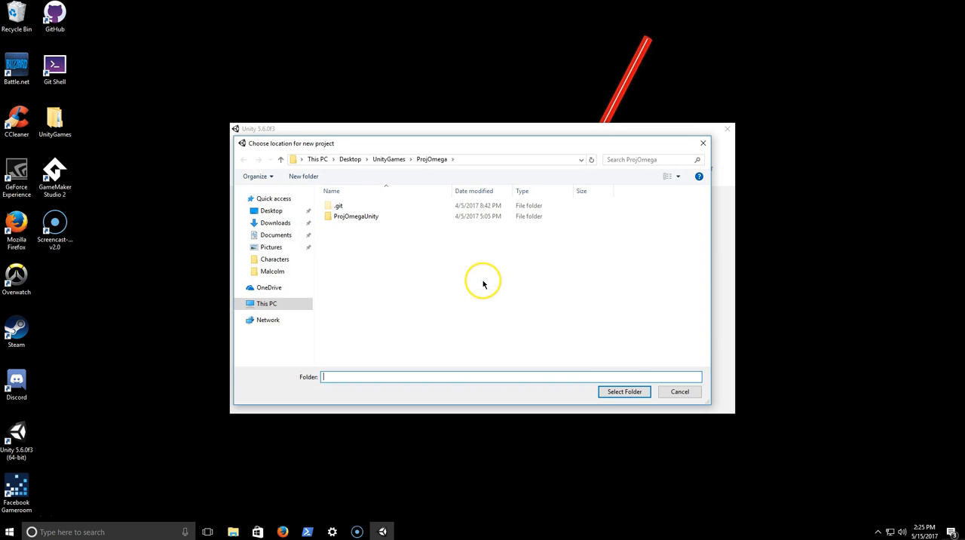
left_click(273, 210)
double_click(351, 206)
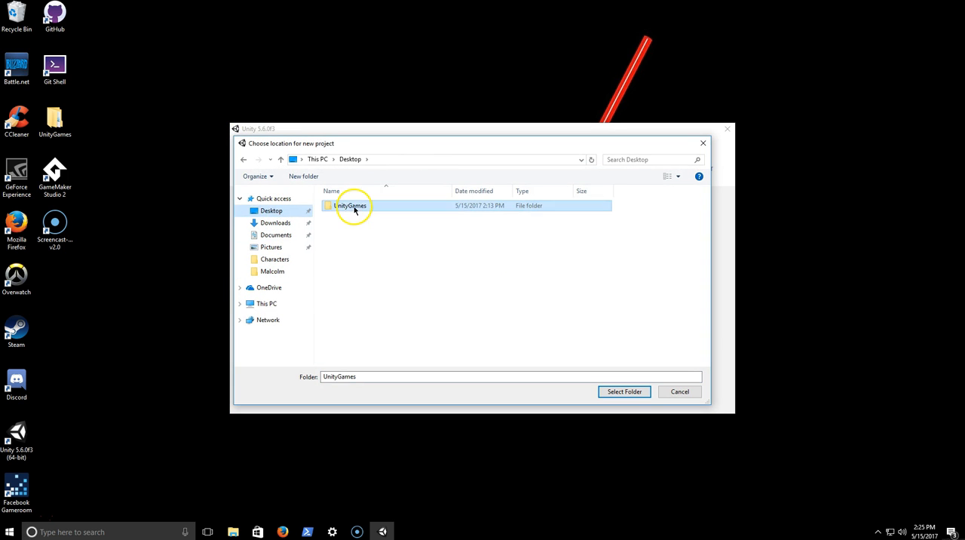
left_click(361, 375)
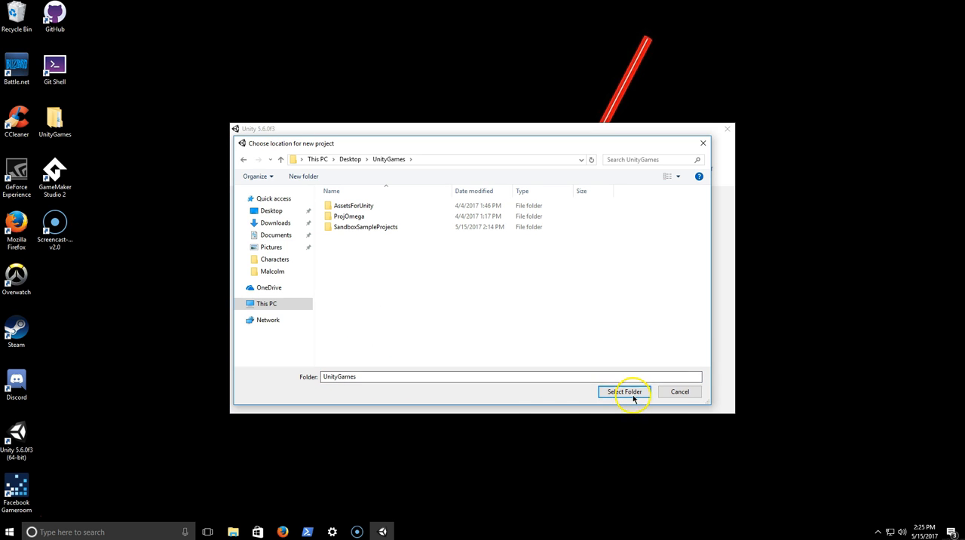
left_click(624, 391)
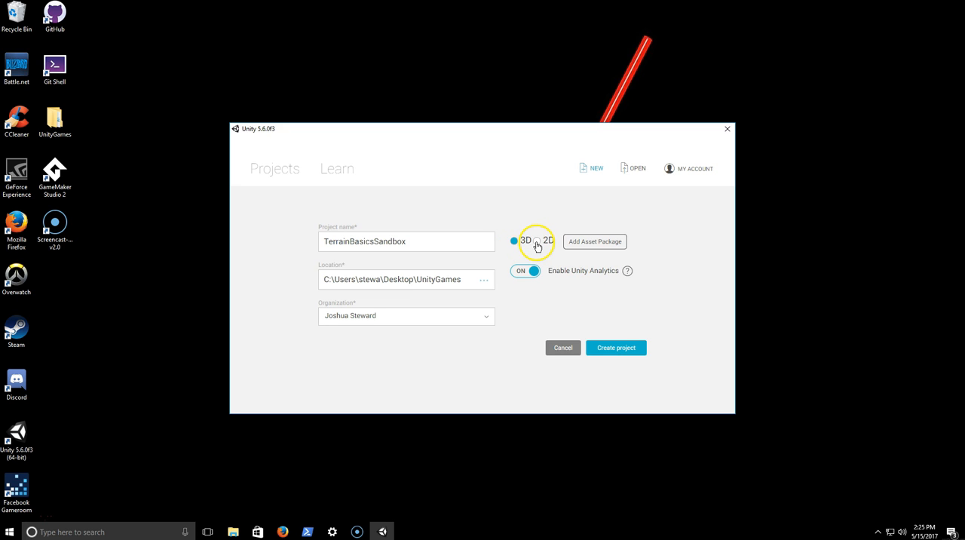
left_click(611, 350)
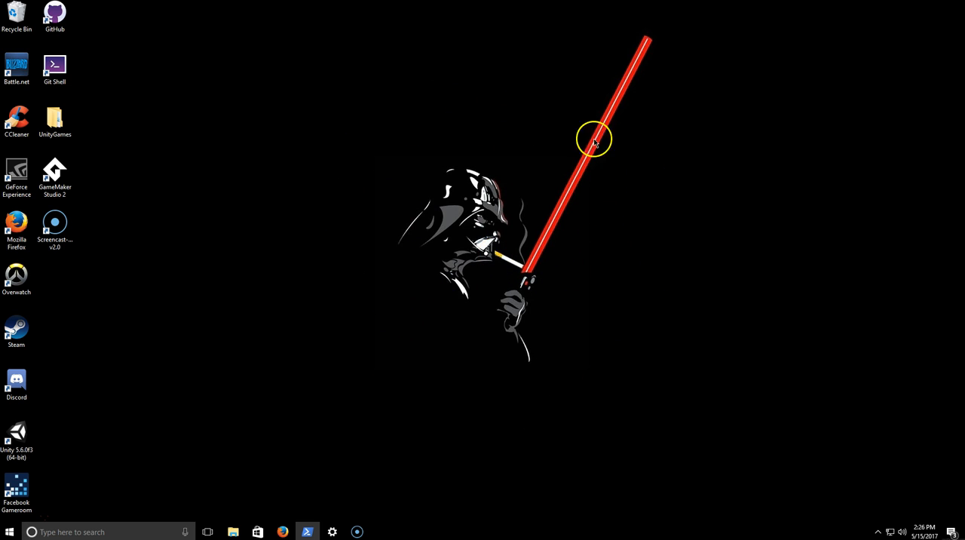
left_click_drag(657, 57, 236, 394)
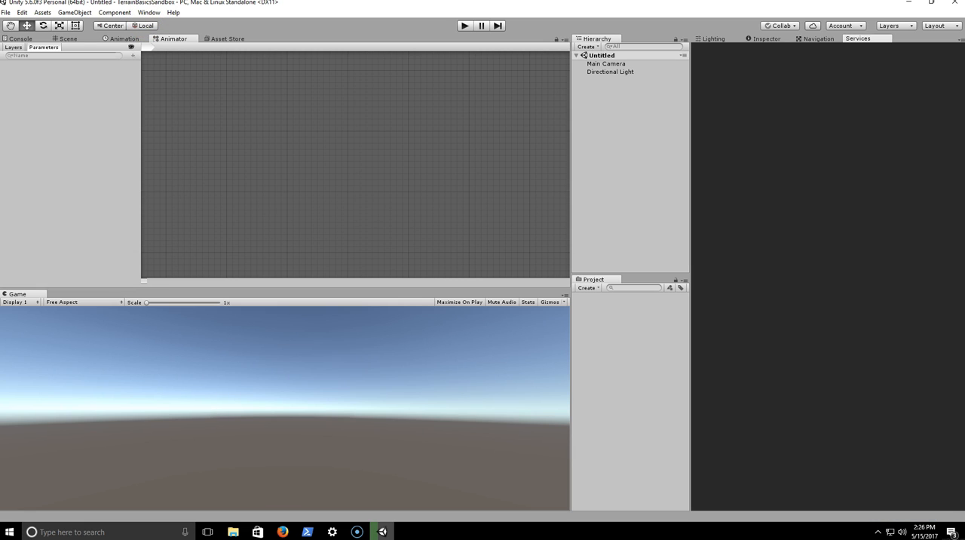
- Look through the Animation, Console, Animator and Asset Store views, finishing on the Scene view
left_click(119, 42)
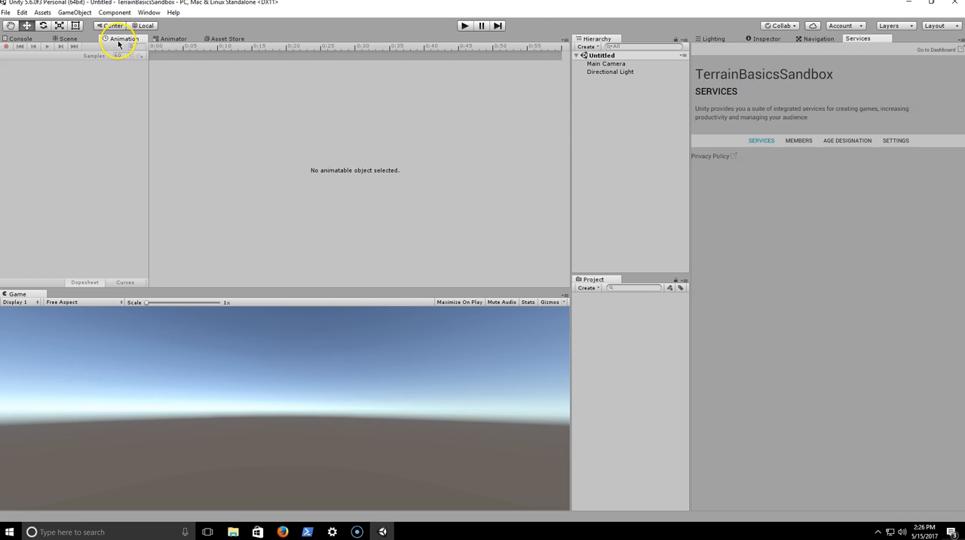
left_click(71, 41)
left_click(29, 39)
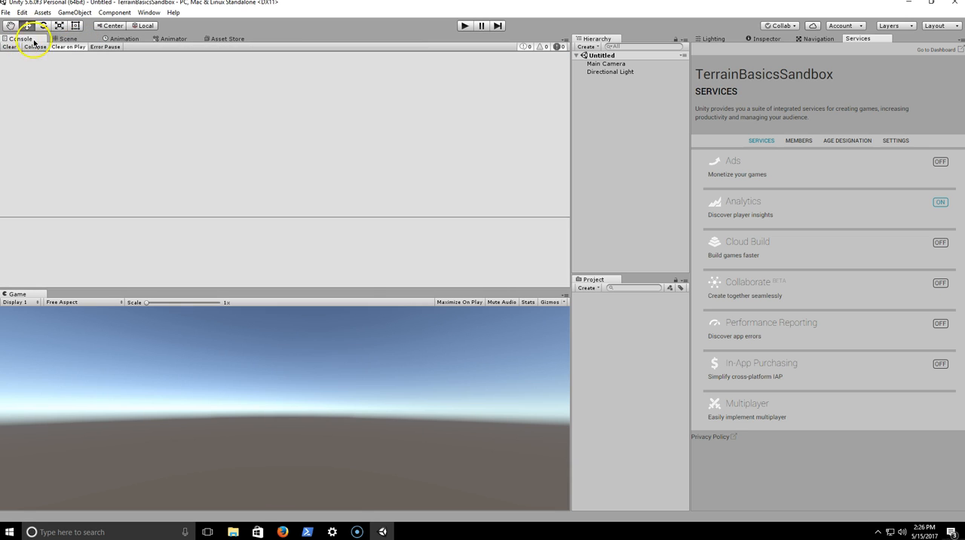
left_click(69, 38)
left_click(111, 41)
left_click(186, 39)
left_click(120, 41)
left_click(66, 38)
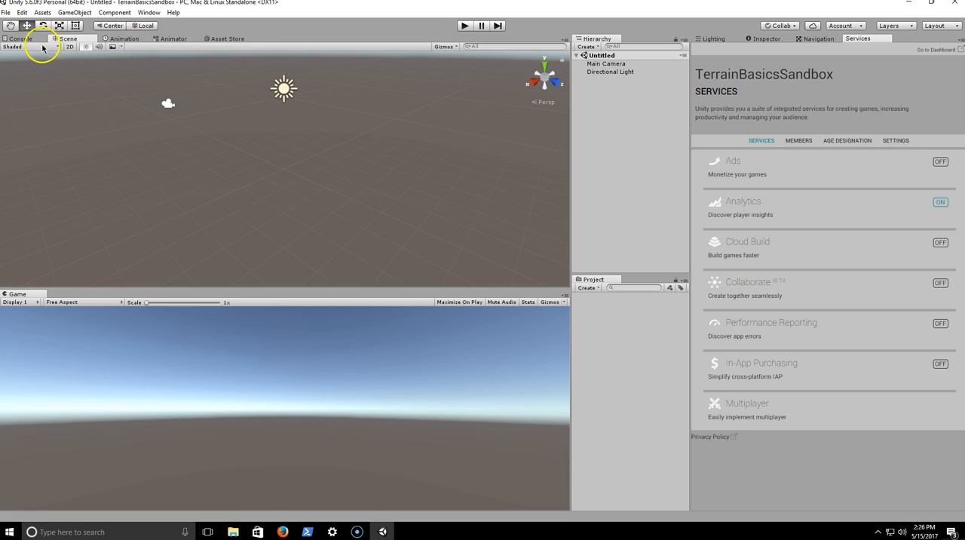
left_click(16, 39)
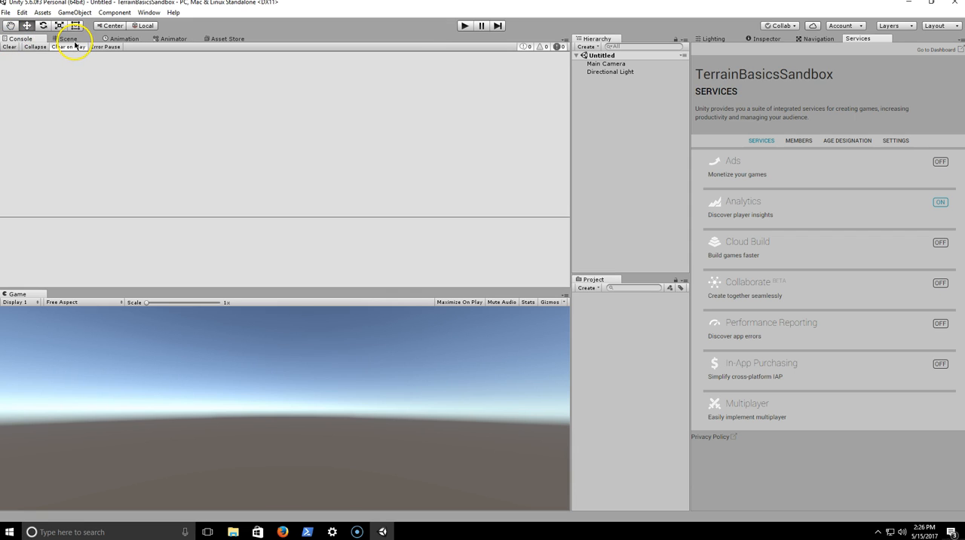
left_click(68, 38)
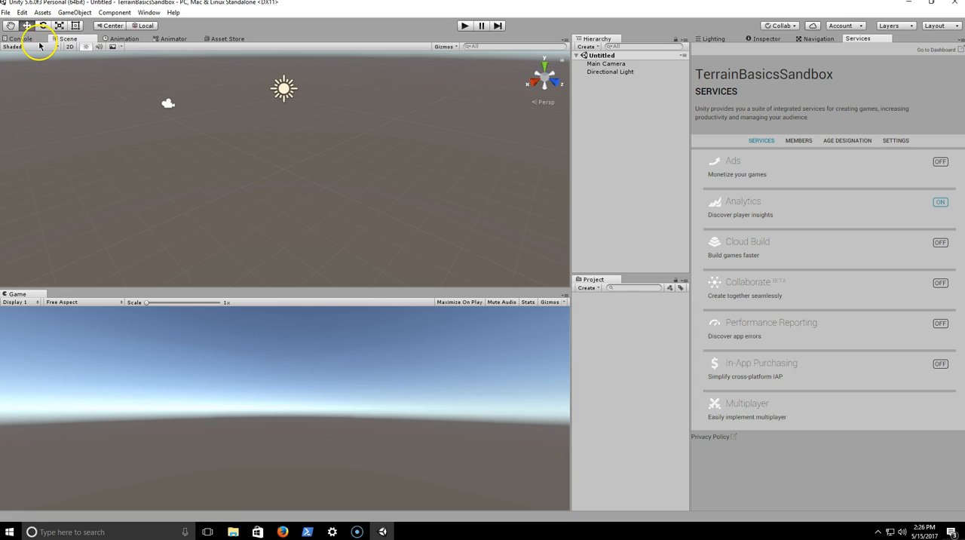
left_click(125, 43)
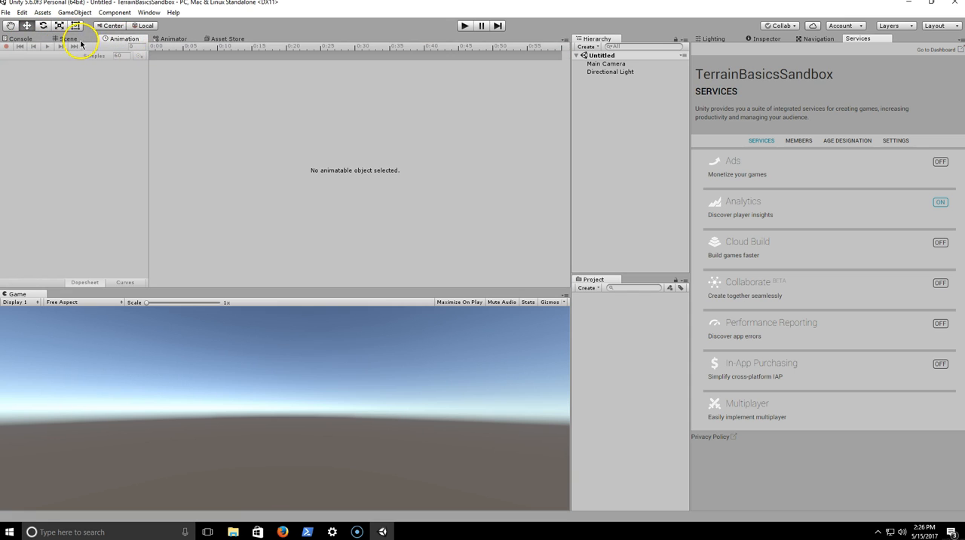
left_click(161, 42)
left_click(211, 39)
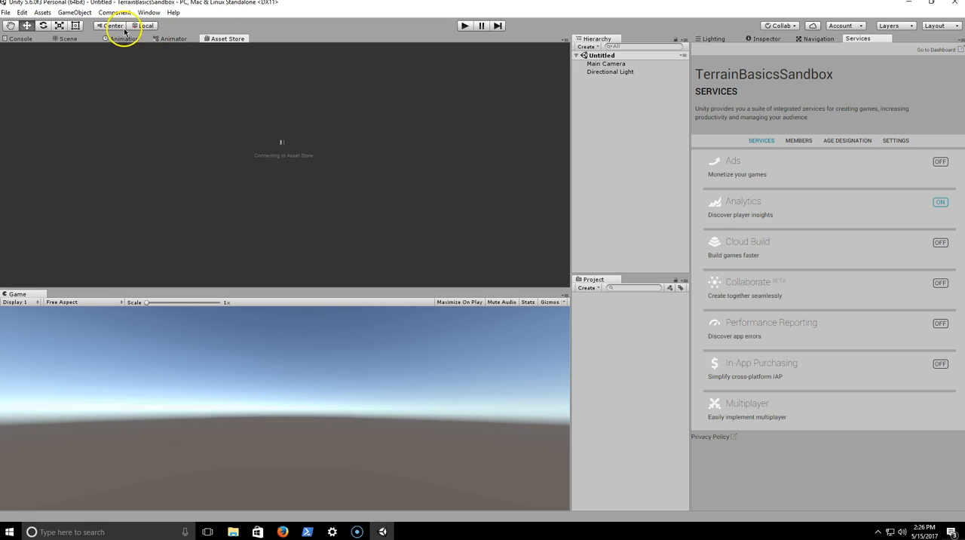
left_click(71, 38)
left_click(34, 40)
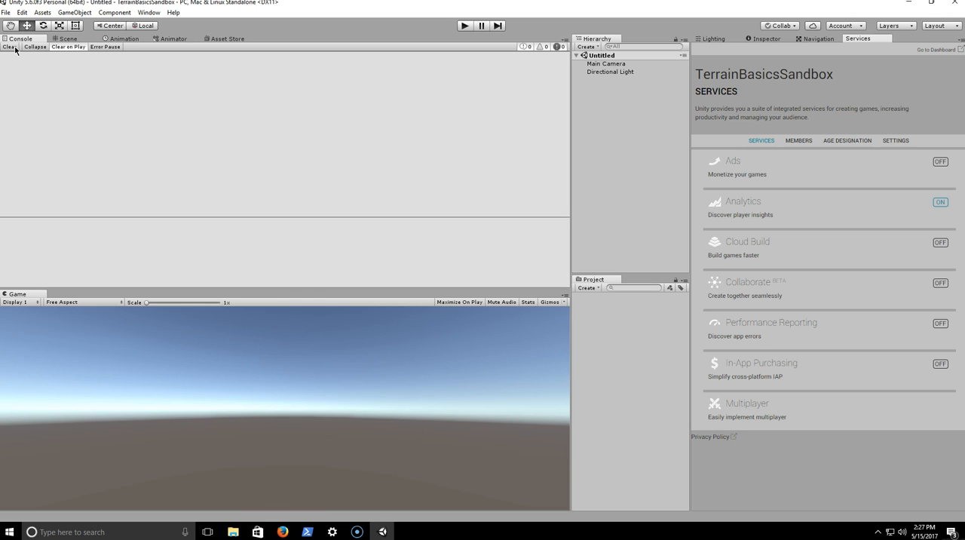
left_click(68, 39)
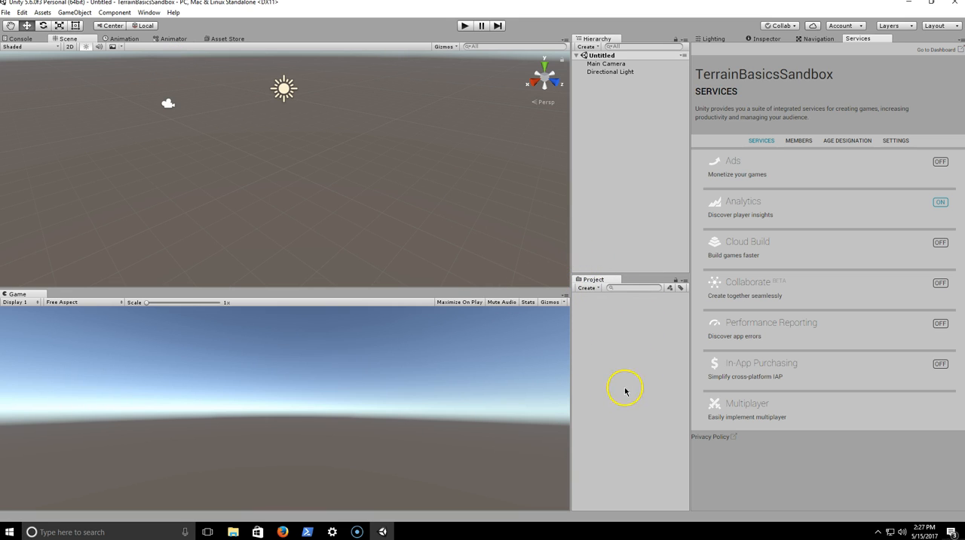
- Create a folder named Terrains in the project's assets
right_click(610, 326)
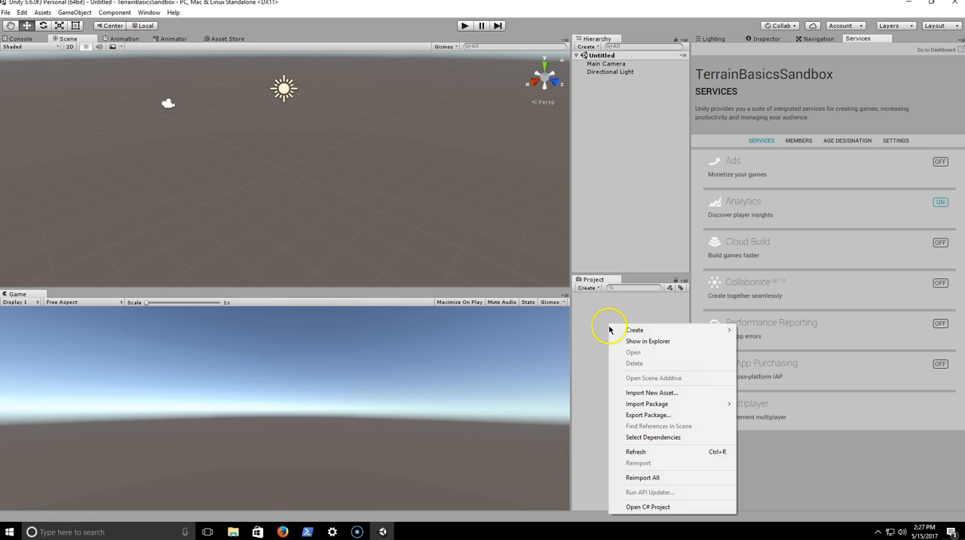
mouse_move(627, 333)
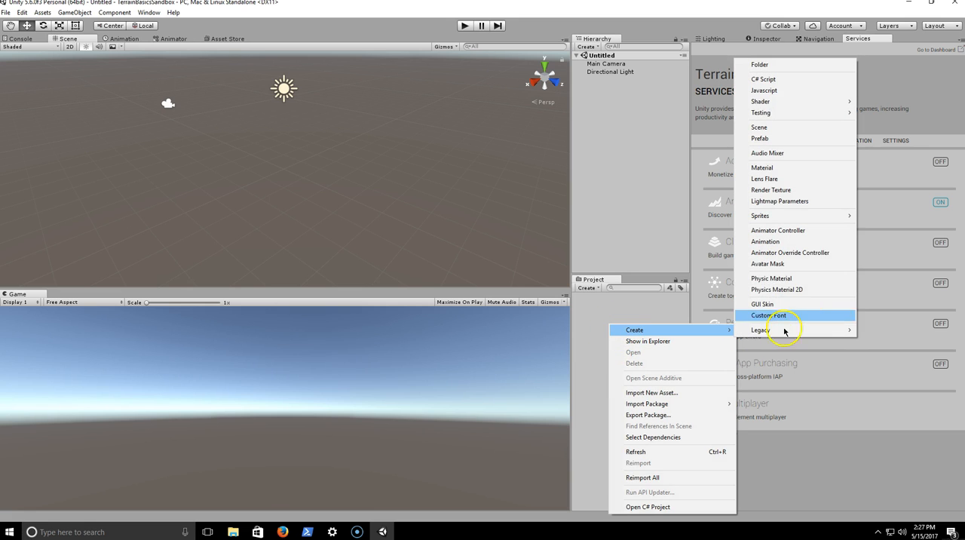
left_click(773, 64)
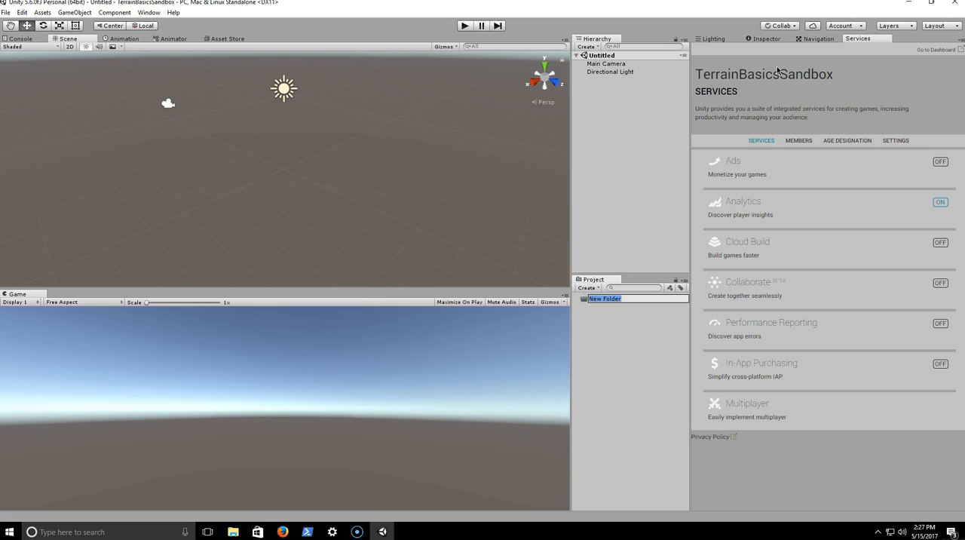
type("Terrains")
key("Return")
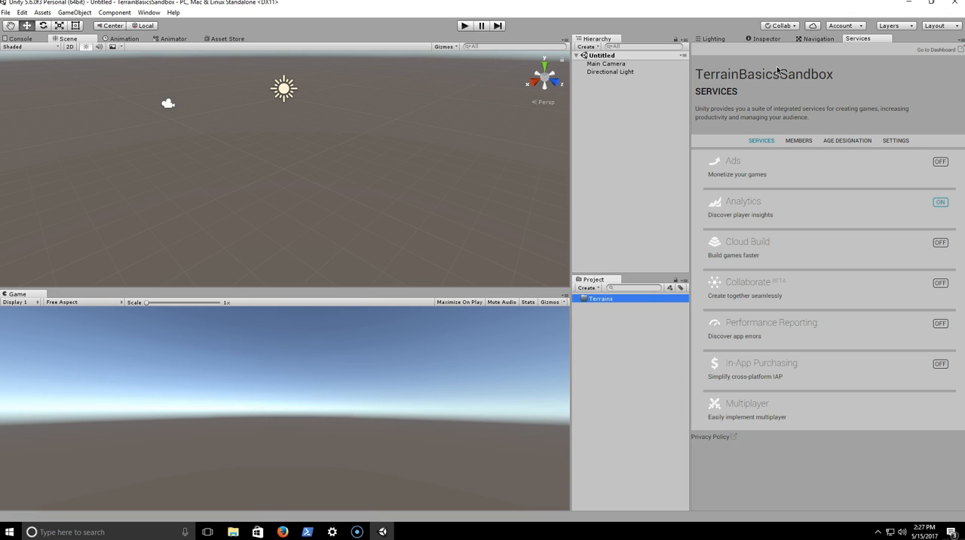
left_click(607, 302)
right_click(609, 300)
left_click(606, 340)
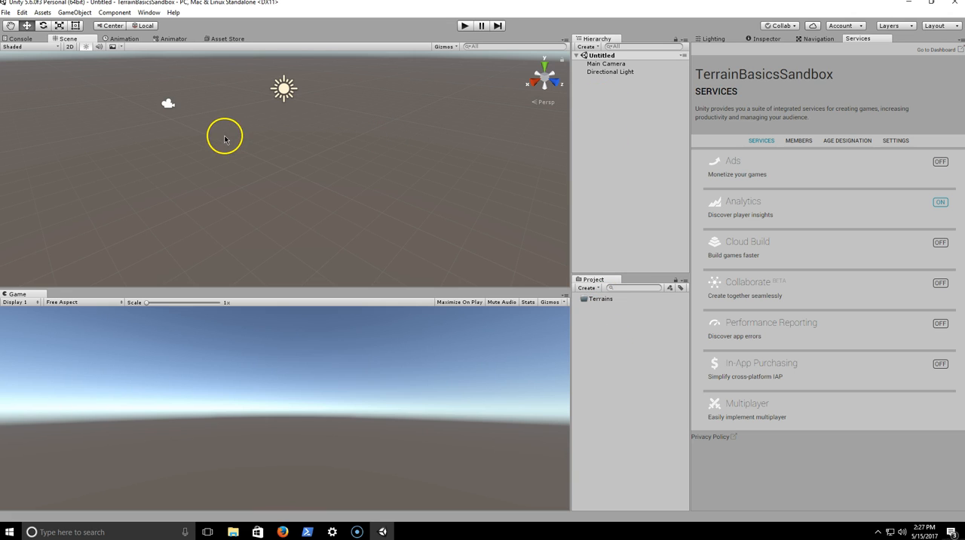
- Add a Terrain 3D object to the untitled scene
left_click(73, 14)
mouse_move(153, 51)
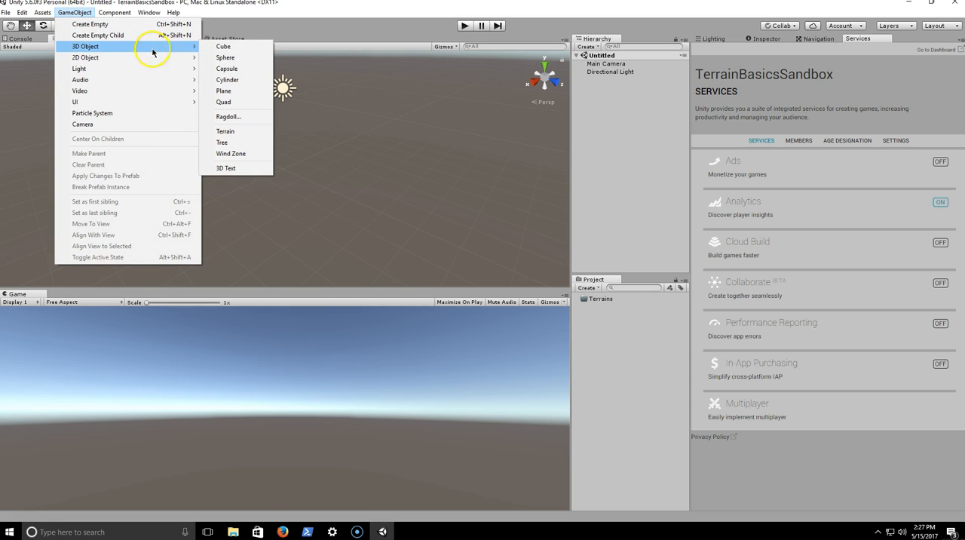
left_click(227, 132)
left_click_drag(325, 159, 845, 171, "alt")
left_click_drag(465, 165, 392, 251, "alt")
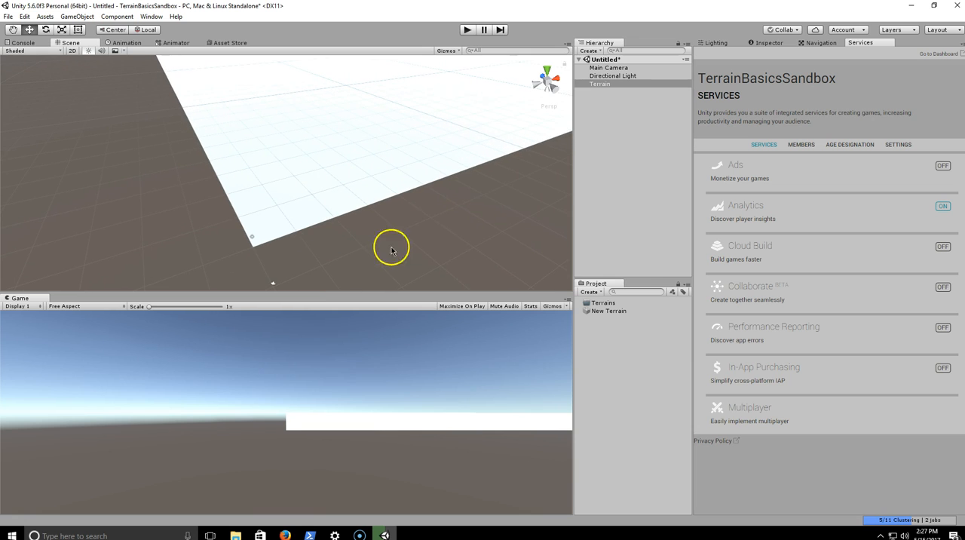
- Frame the whole terrain in the Scene view and show its component properties in the Inspector
double_click(623, 84)
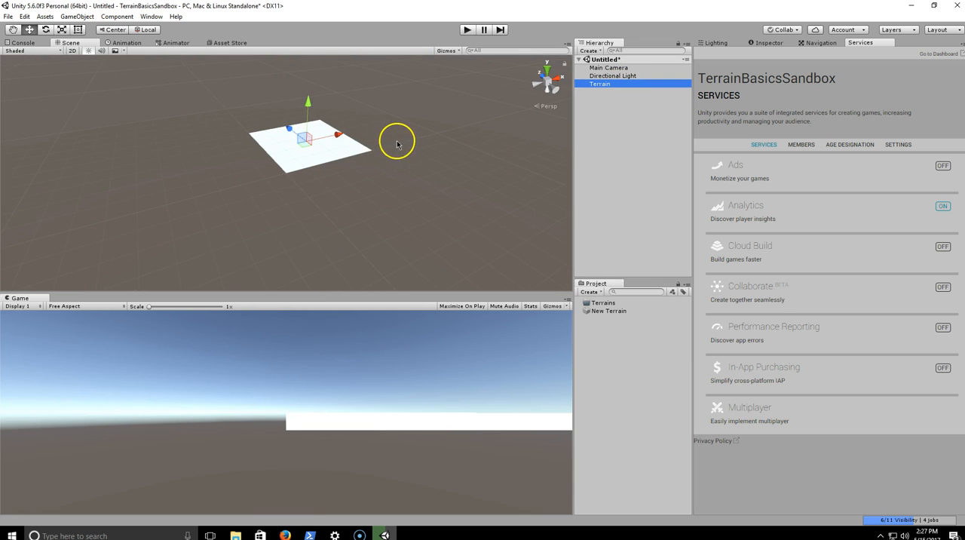
left_click_drag(398, 139, 415, 149, "alt")
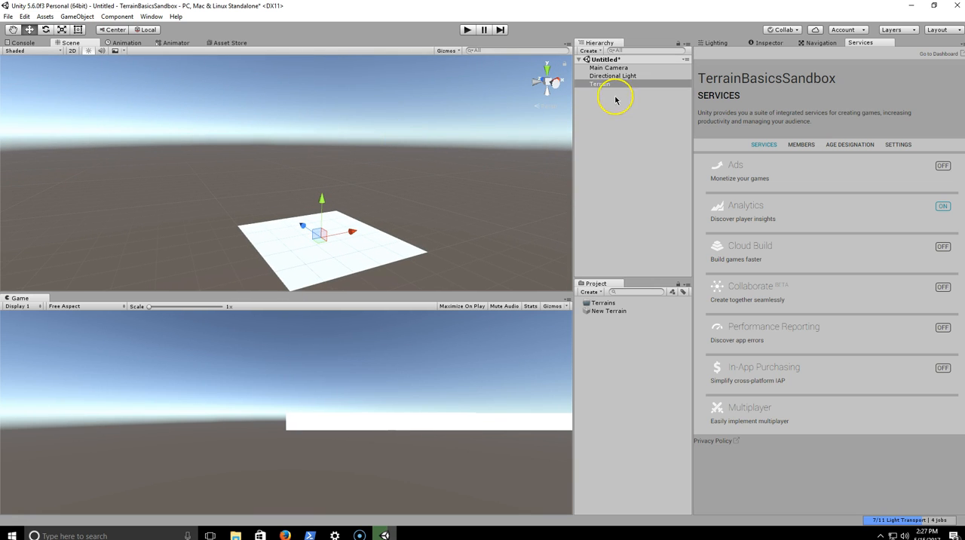
left_click(774, 43)
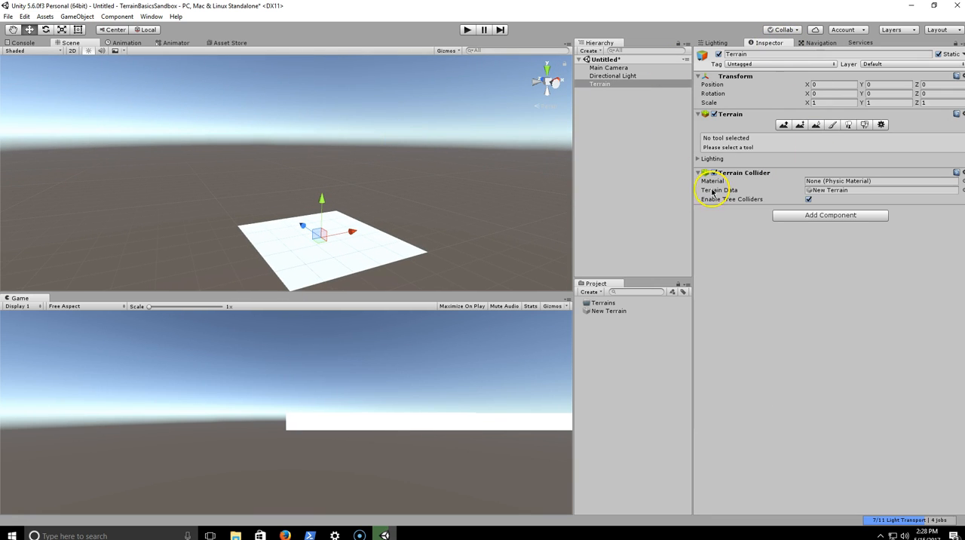
left_click_drag(460, 163, 383, 148, "alt")
left_click(610, 87)
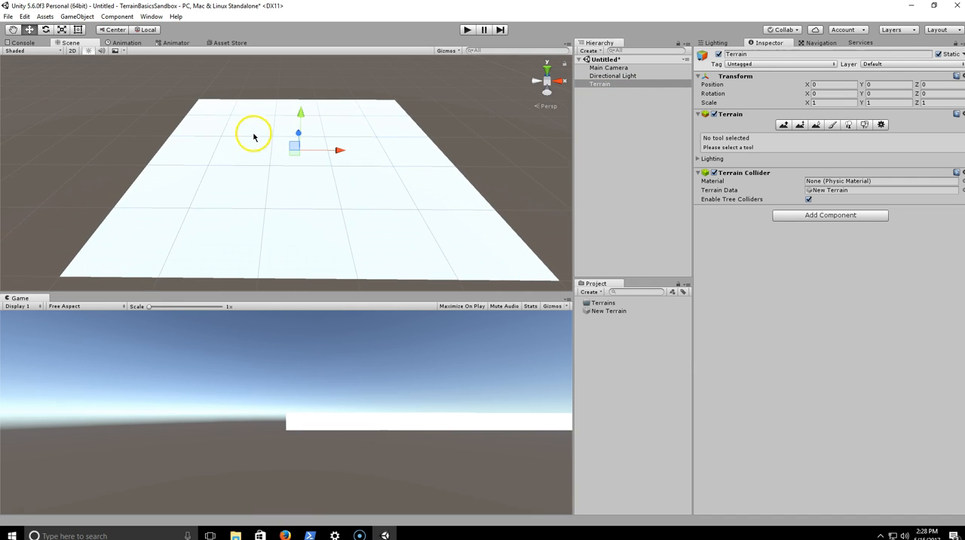
left_click(9, 17)
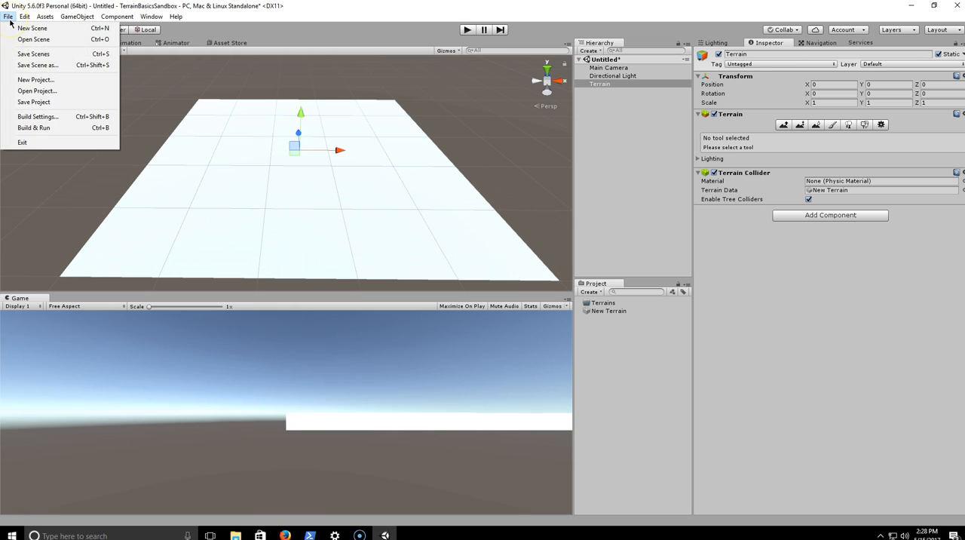
left_click(37, 55)
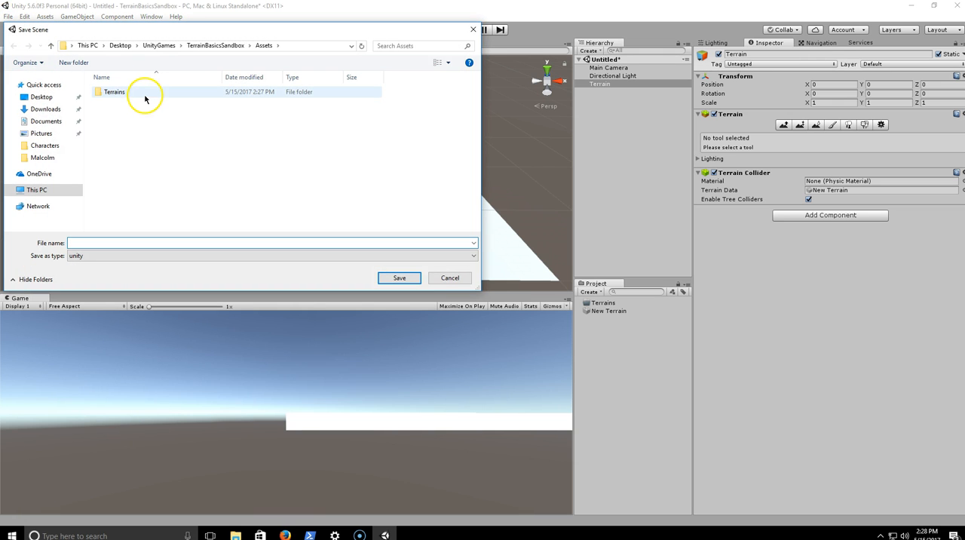
left_click(473, 30)
- Create a folder named Scenes in the project's assets
right_click(643, 351)
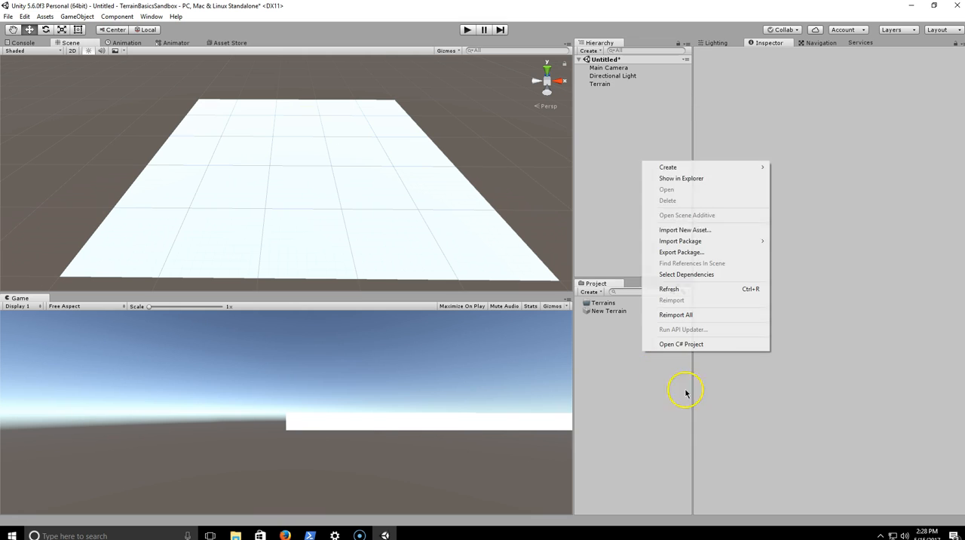
mouse_move(672, 172)
left_click(834, 169)
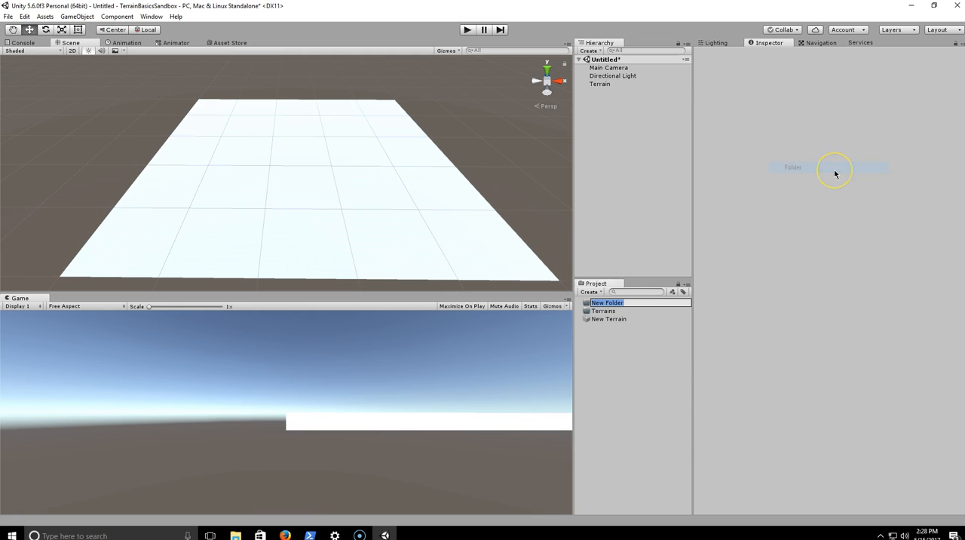
key("Return")
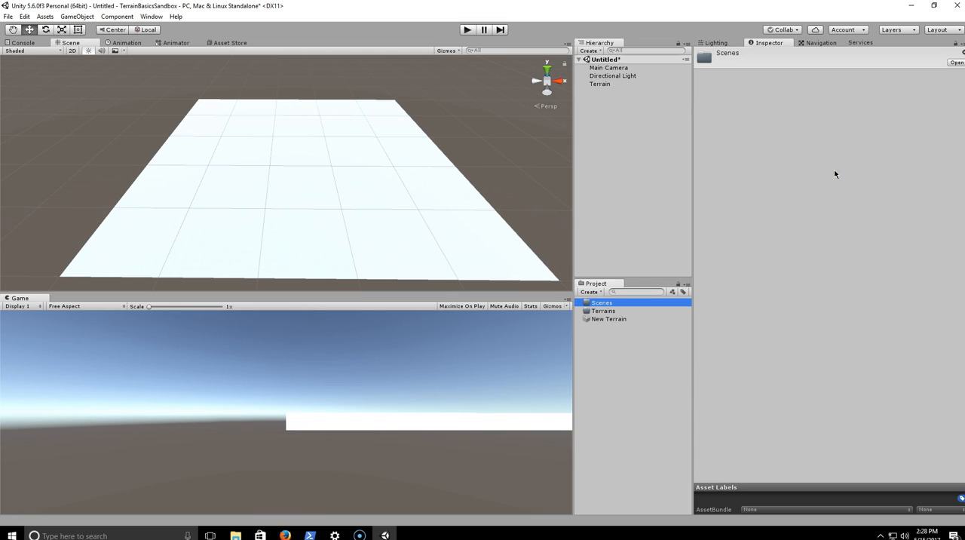
- Save the current scene as TerrainIntroScene in the Scenes folder
left_click(8, 15)
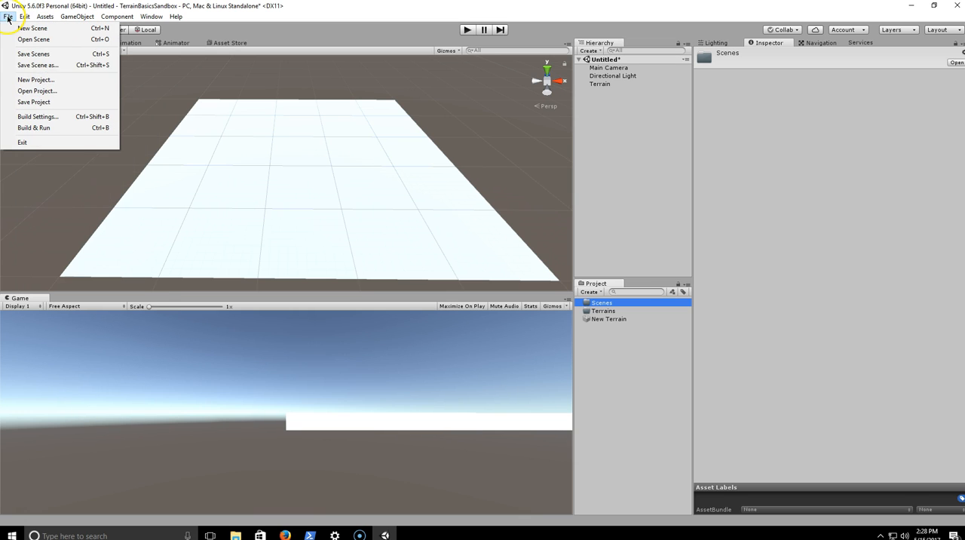
left_click(38, 65)
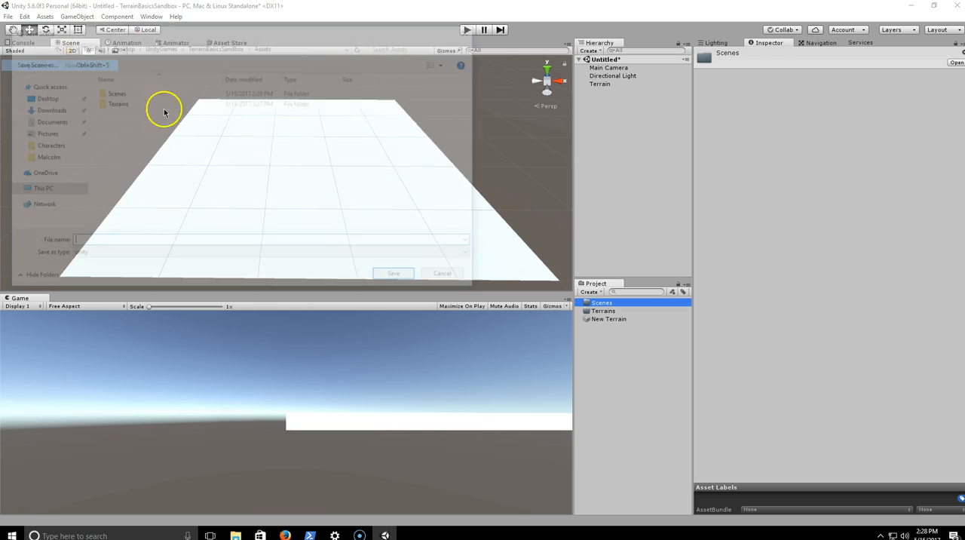
double_click(116, 92)
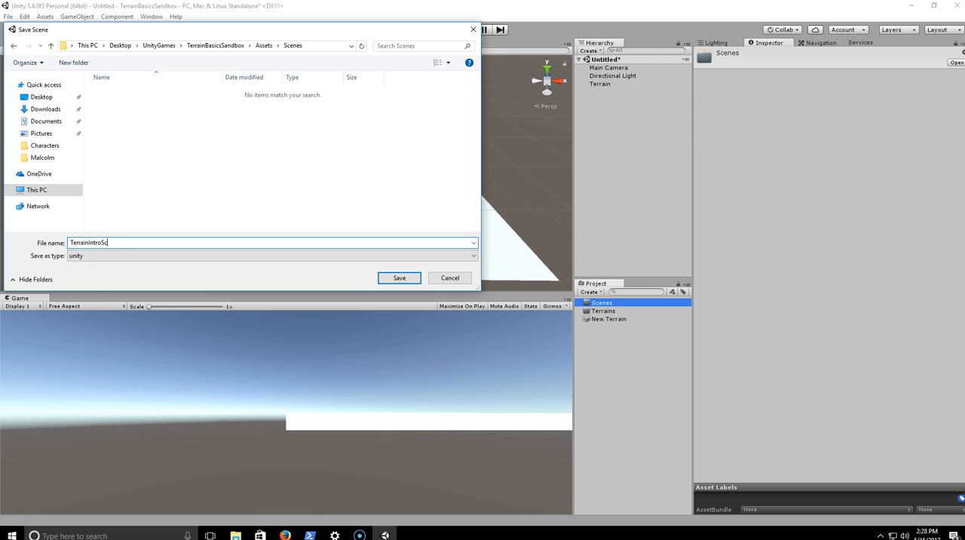
type("en")
key("Return")
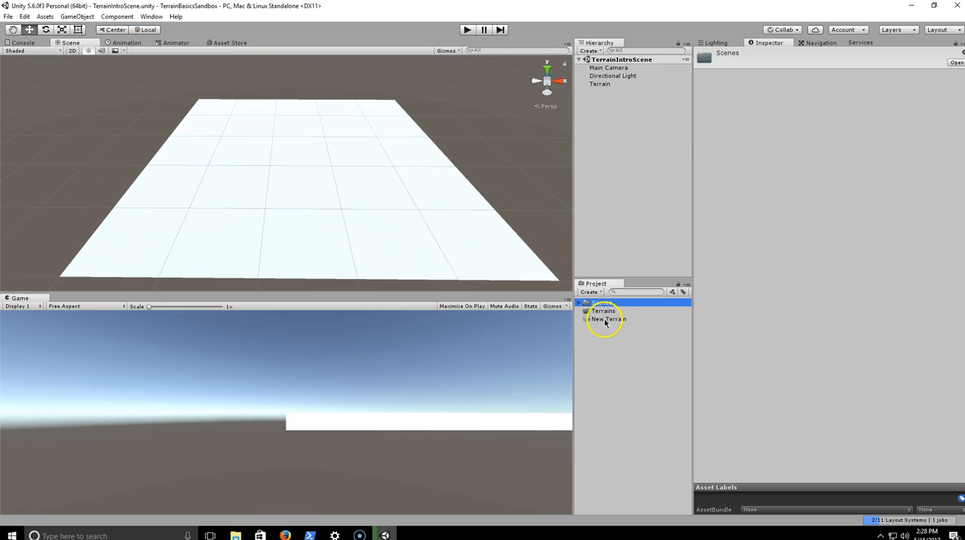
- Move the New Terrain asset into the Terrains folder of the project
left_click(580, 302)
left_click(579, 303)
left_click(598, 311)
left_click(608, 319)
left_click(607, 311)
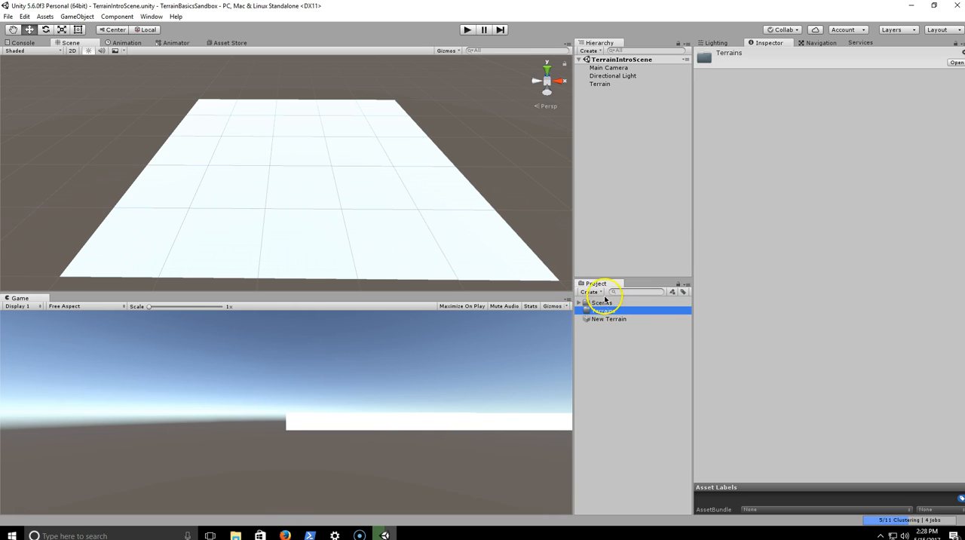
left_click(628, 320)
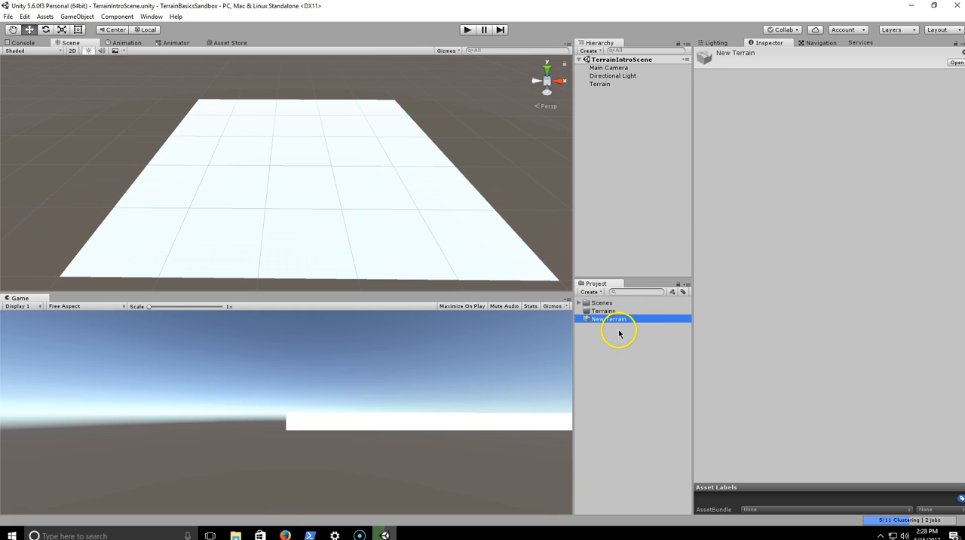
left_click(620, 333)
left_click_drag(617, 320, 614, 314)
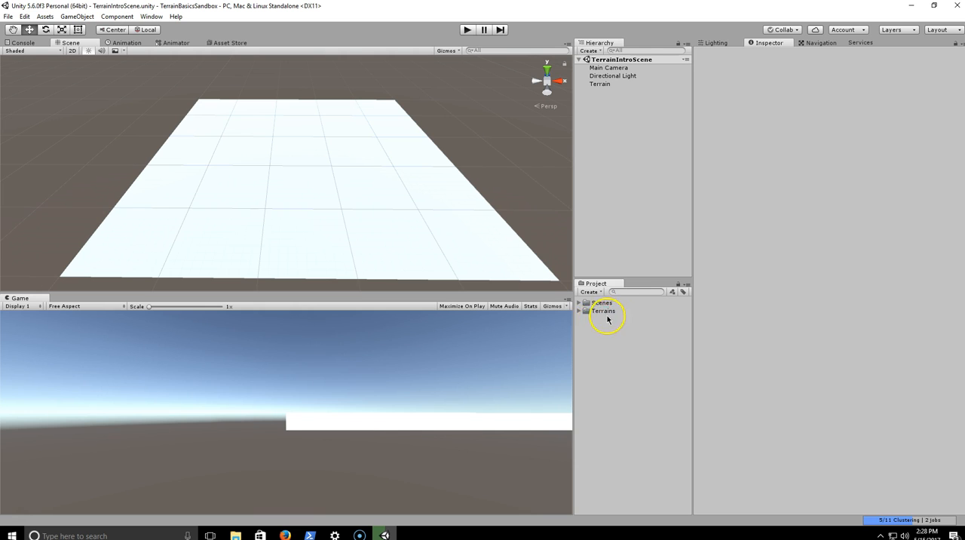
- Rename the Terrain object in the scene hierarchy as Ground
double_click(611, 84)
key("F2")
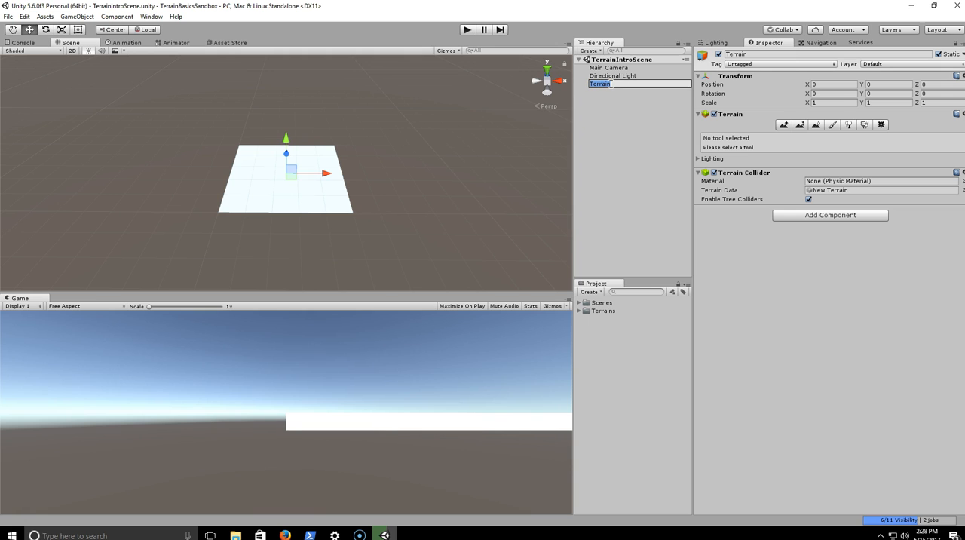
type("Ground")
key("Return")
left_click(614, 113)
left_click(610, 82)
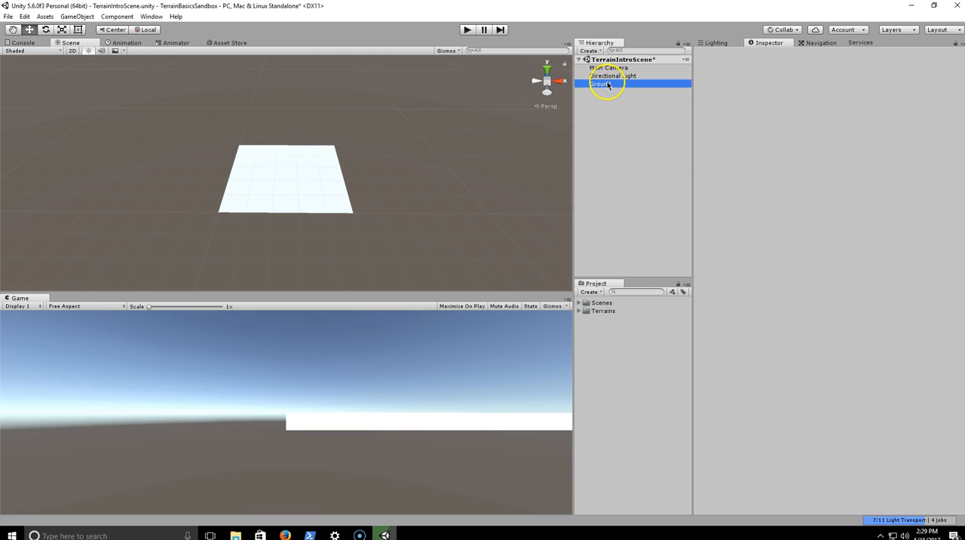
right_click(609, 83)
left_click(625, 118)
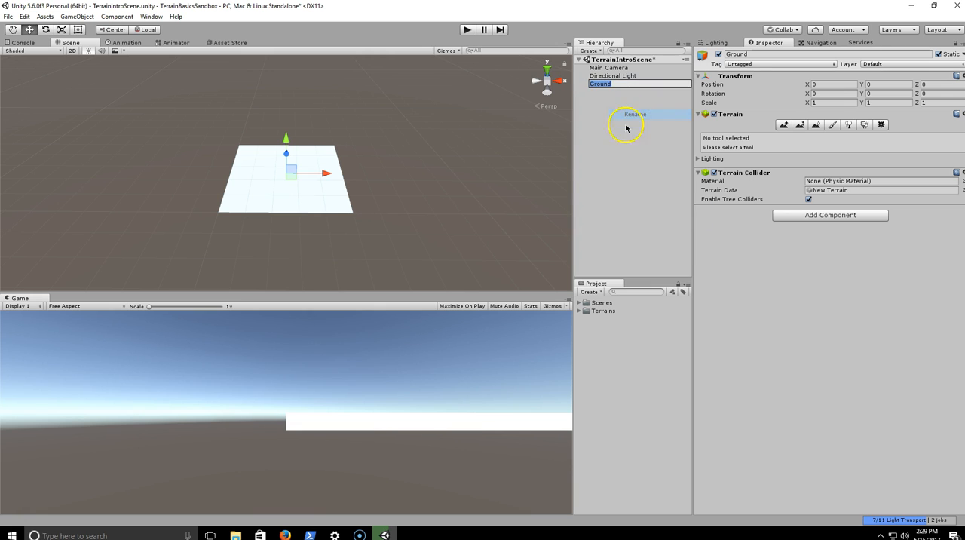
left_click(614, 86)
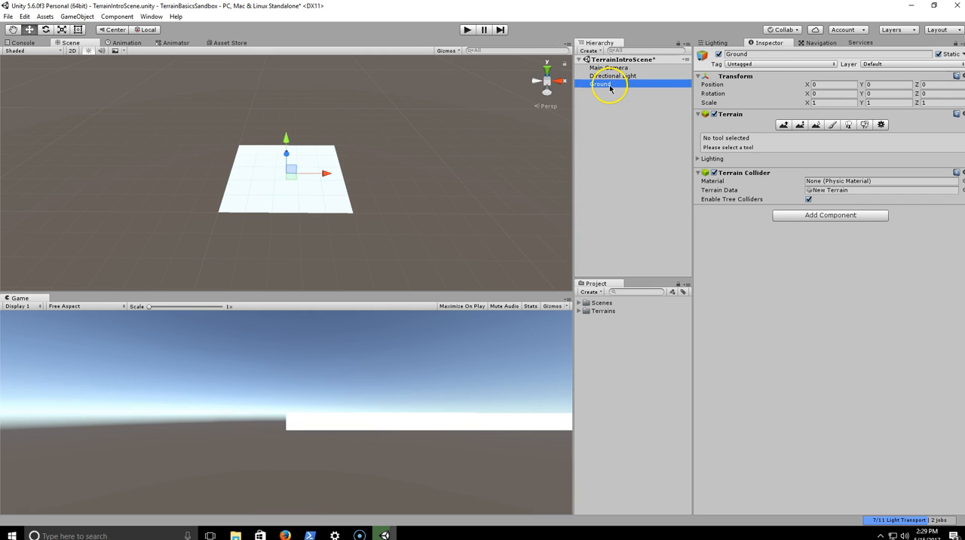
left_click(610, 84)
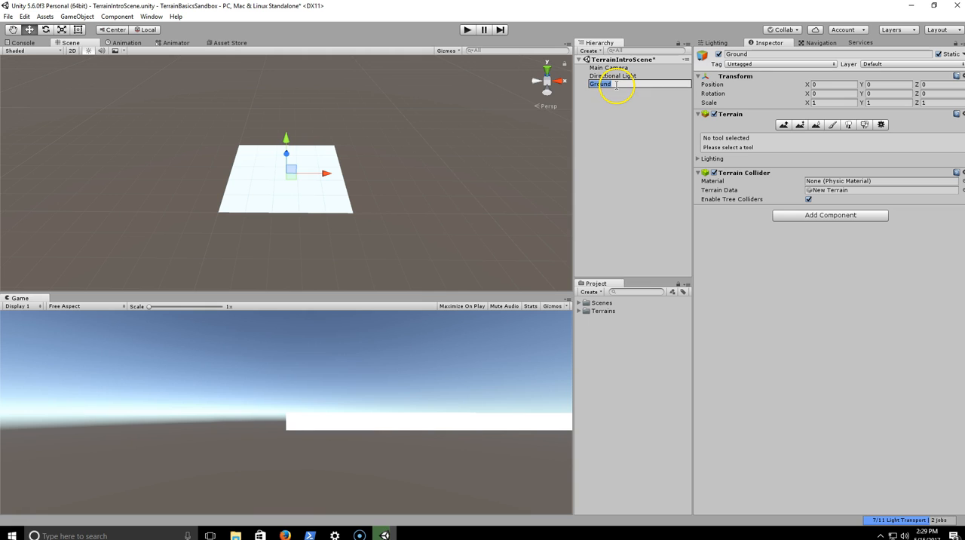
left_click(610, 123)
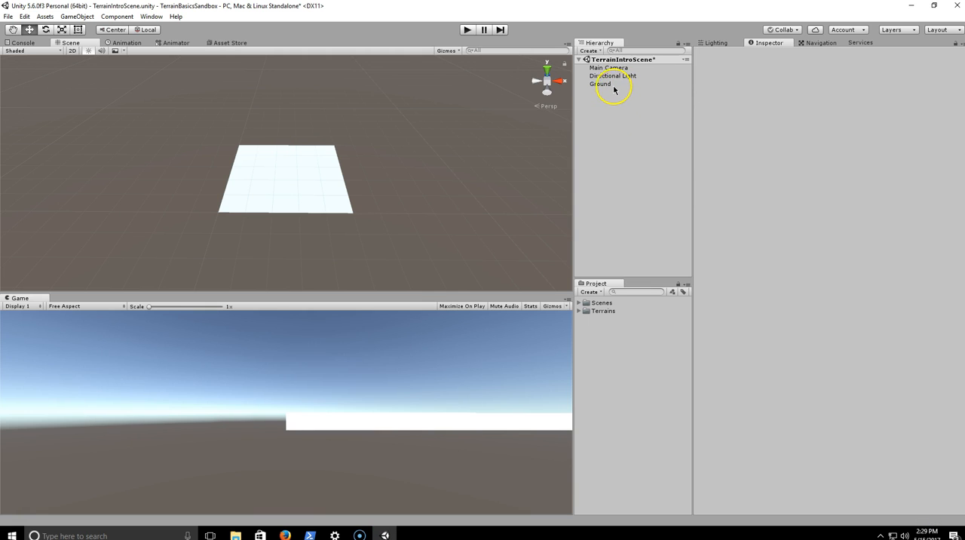
left_click(617, 84)
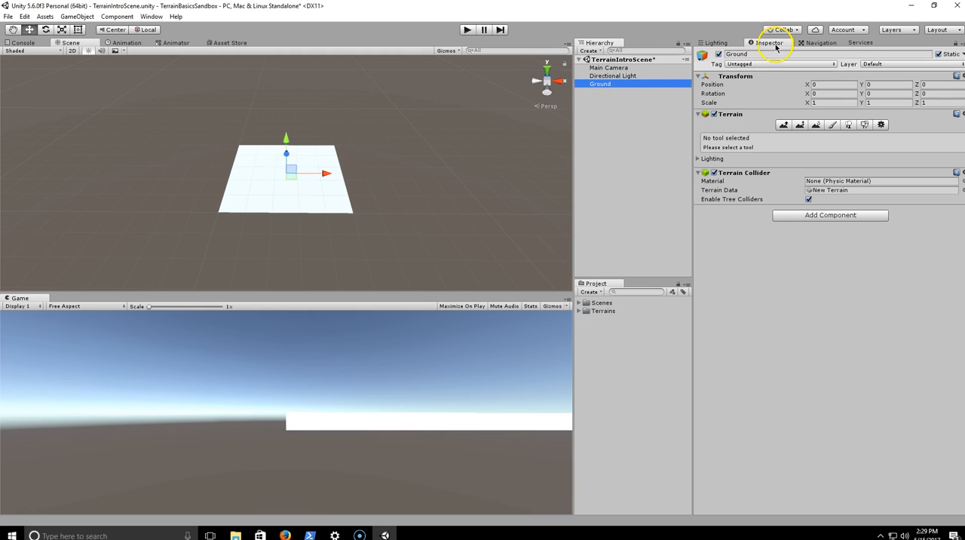
left_click(615, 76)
left_click(607, 84)
left_click(764, 53)
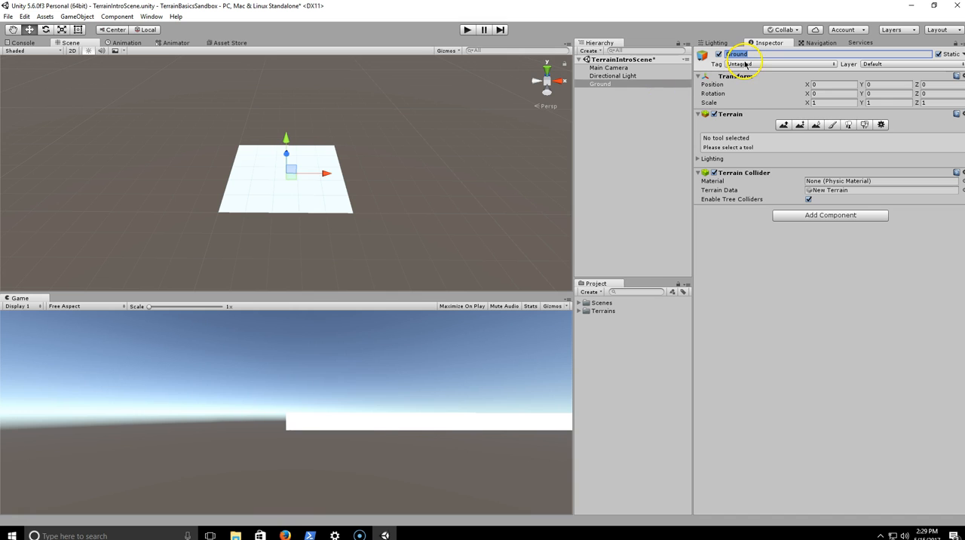
left_click(642, 108)
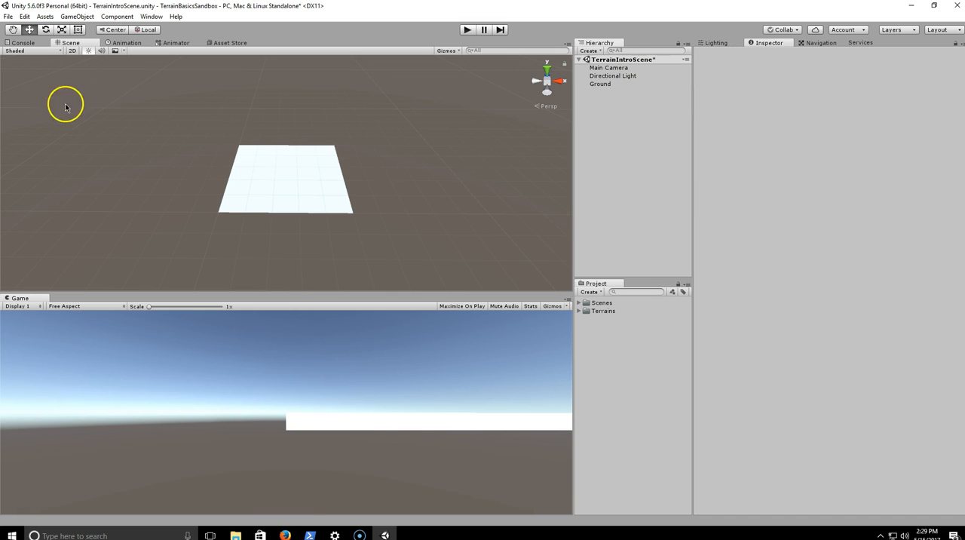
- Save the changes to the TerrainIntroScene scene
scroll(378, 143, "up", 5)
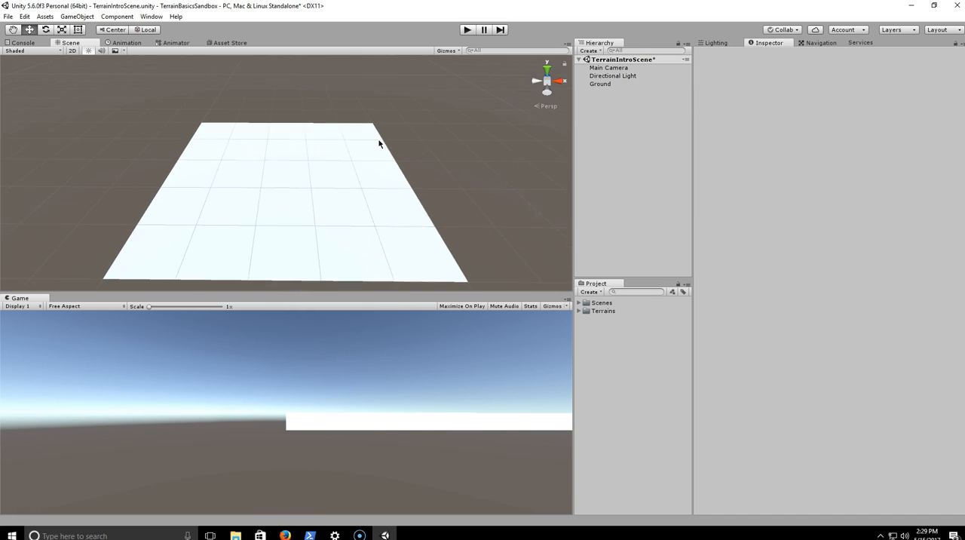
right_click_drag(378, 143, 379, 150)
key("ctrl+s")
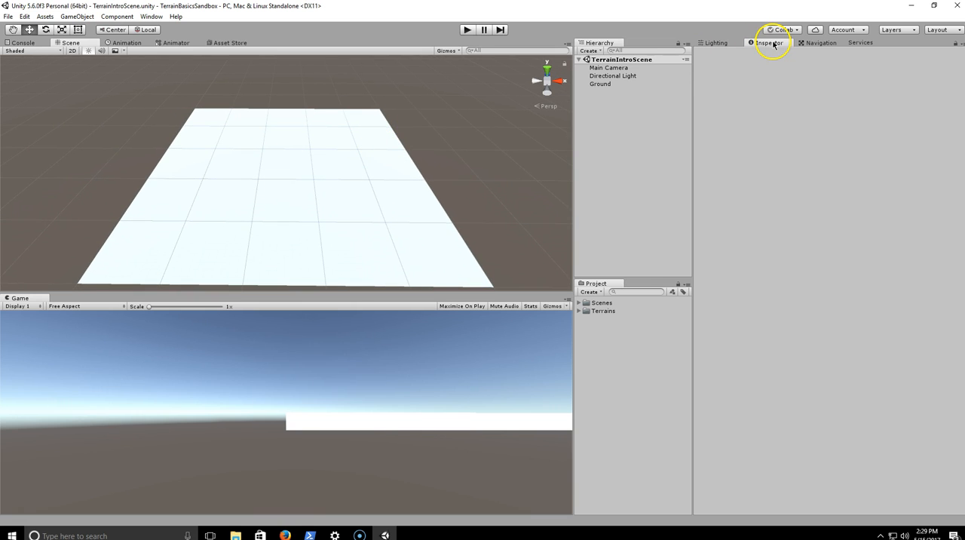
- Review the Ground terrain's tools one by one, covering height, texture, trees, details and settings, ending on Raise / Lower Terrain
mouse_move(324, 103)
right_mouse_down()
mouse_move(299, 108)
mouse_move(320, 115)
mouse_move(312, 114)
right_mouse_up()
left_click(601, 84)
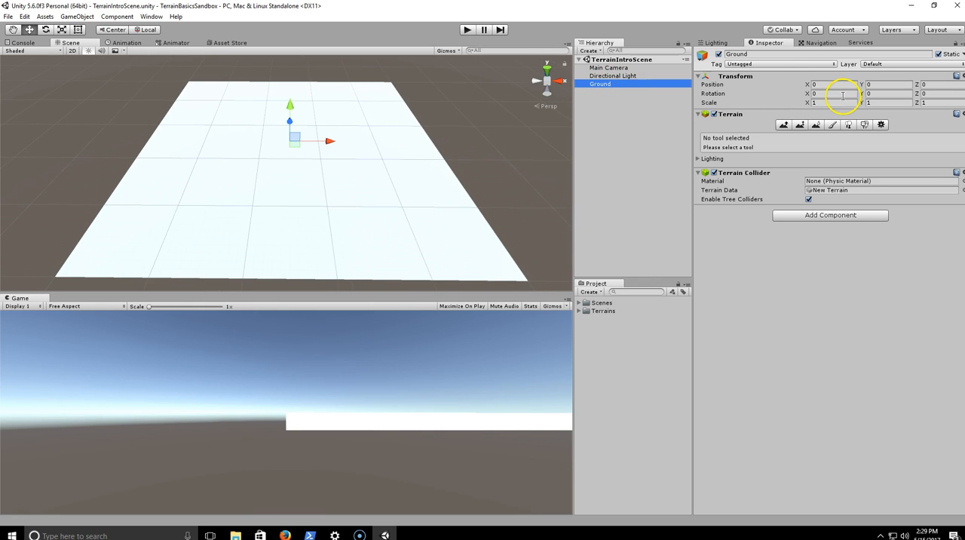
left_click(784, 125)
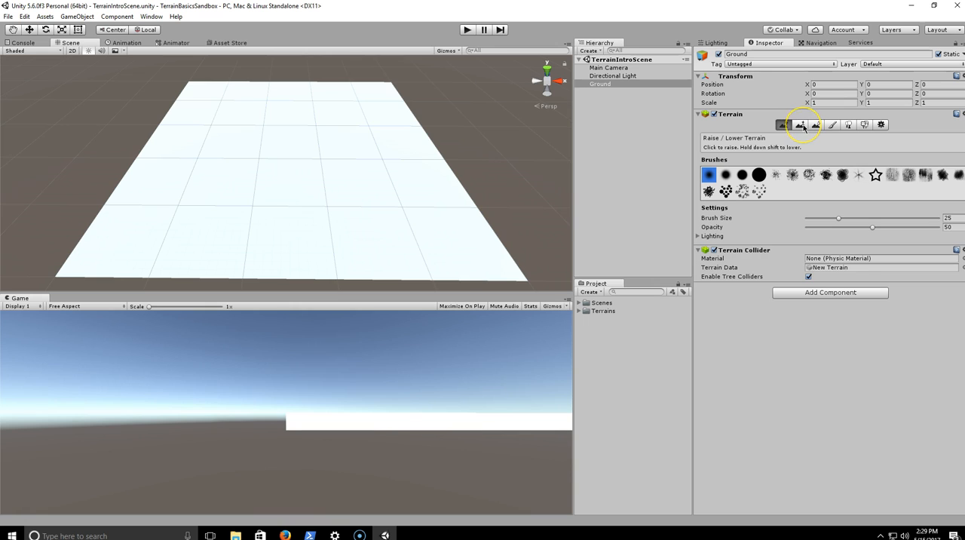
left_click(802, 126)
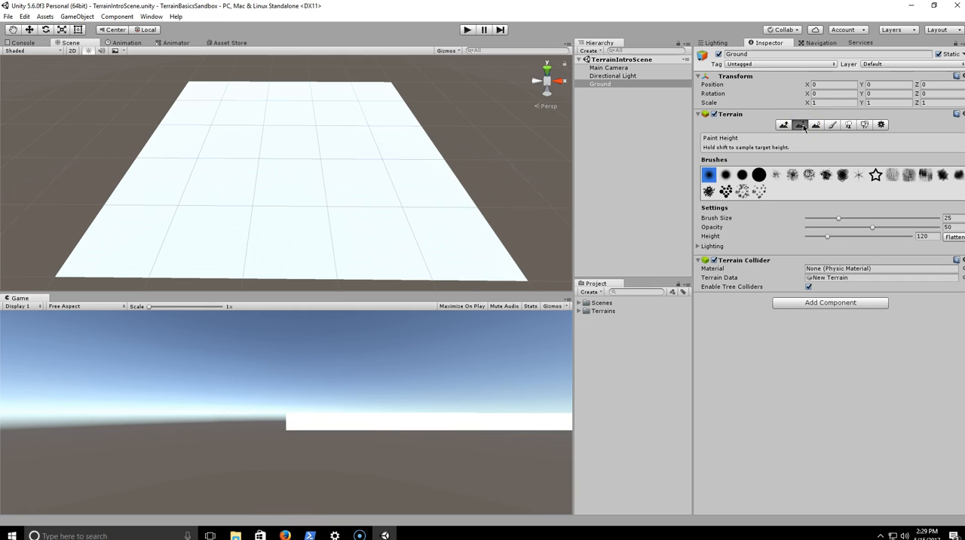
left_click(815, 126)
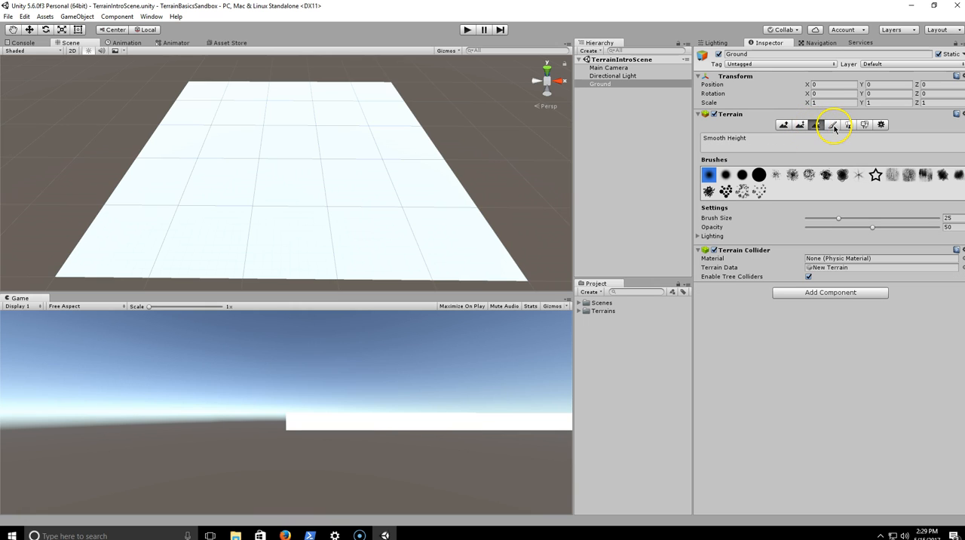
left_click(834, 127)
left_click(852, 127)
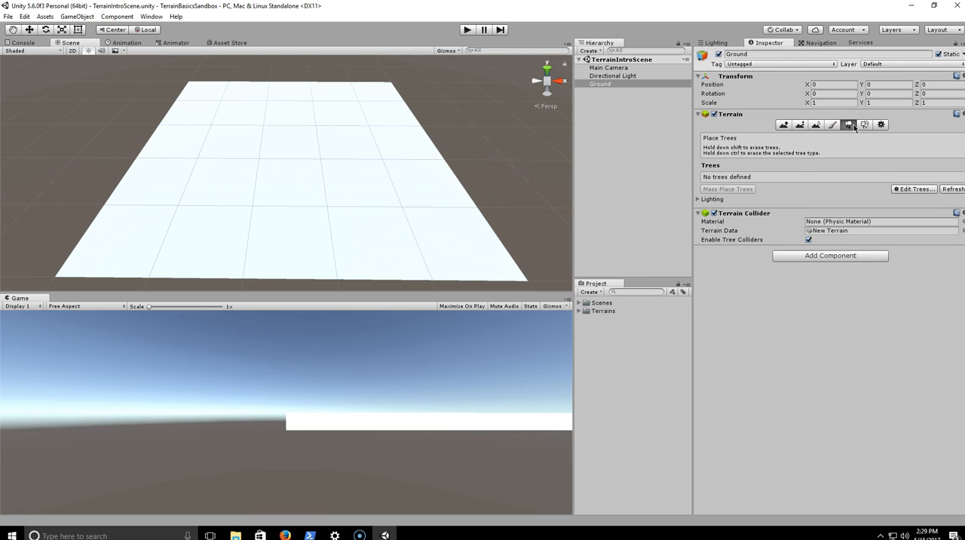
left_click(864, 126)
left_click(881, 125)
left_click(865, 126)
left_click(849, 126)
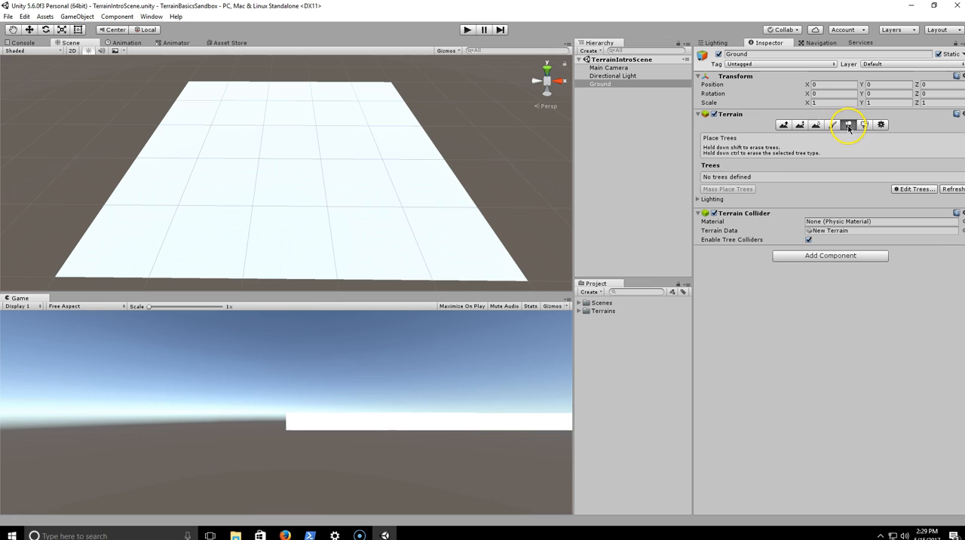
left_click(785, 126)
right_click_drag(405, 147, 393, 151)
key("w")
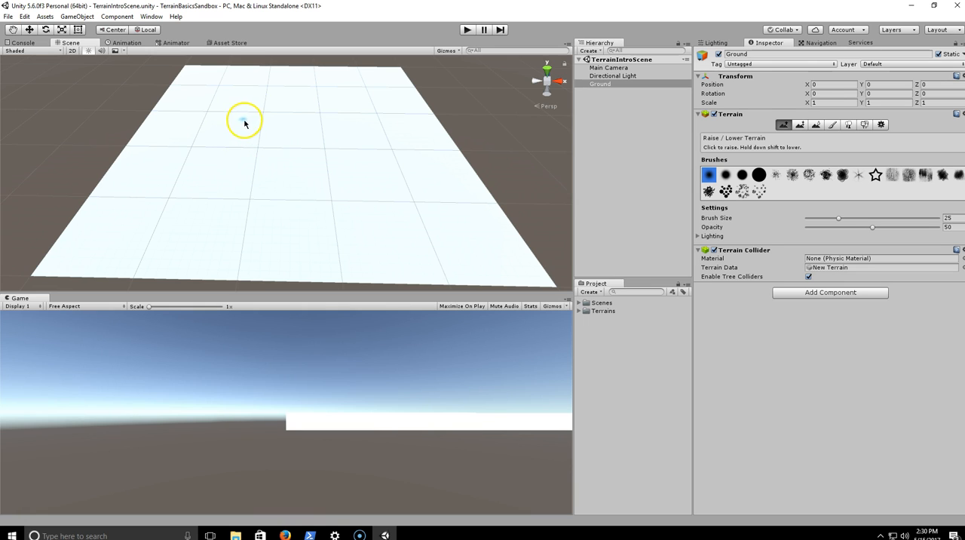
- Start importing the Environment asset package and look through the list of files it contains
left_click(46, 17)
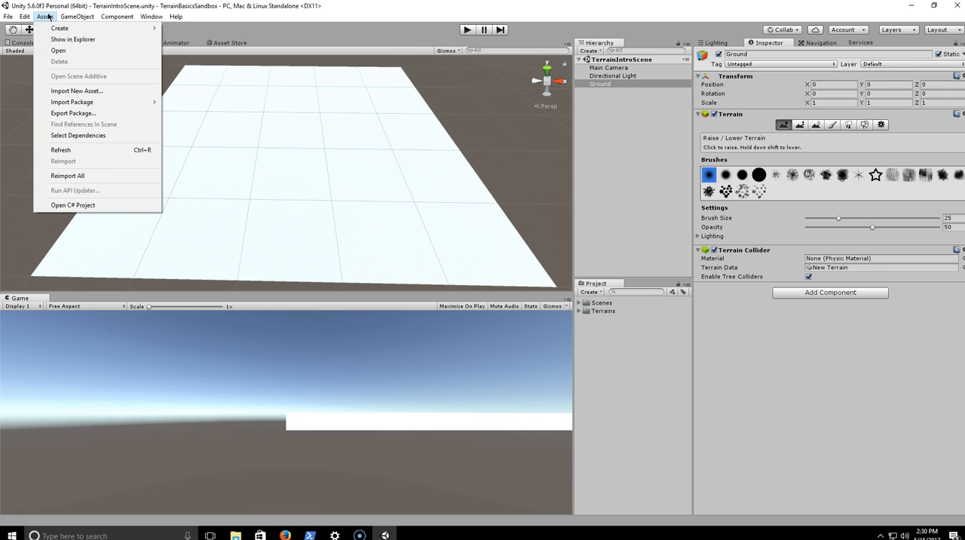
mouse_move(98, 102)
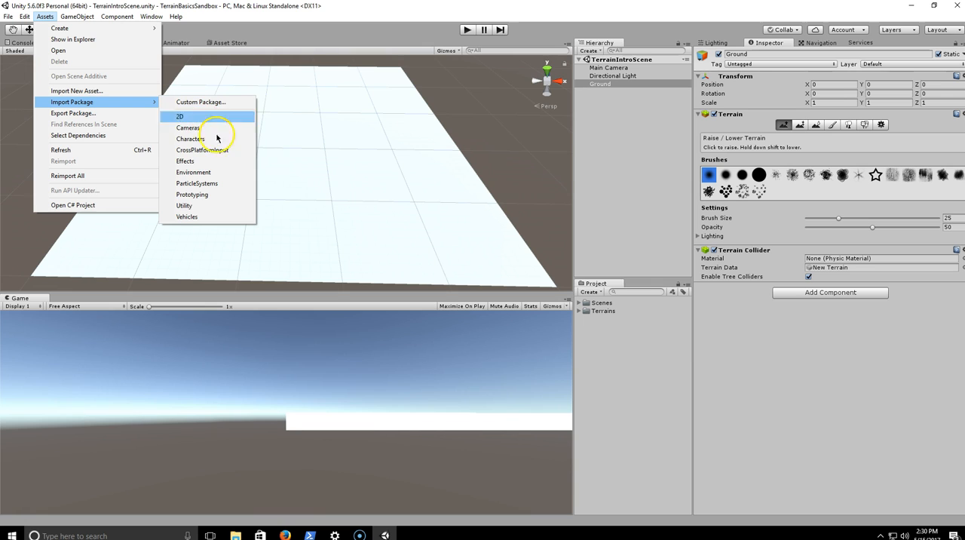
left_click(216, 178)
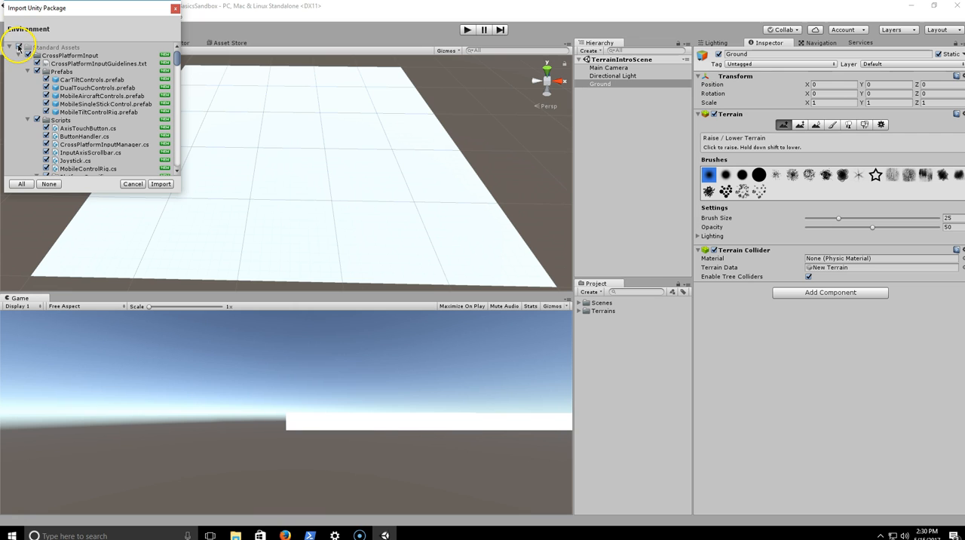
scroll(53, 83, "down", 12)
scroll(64, 76, "down", 10)
scroll(66, 69, "up", 8)
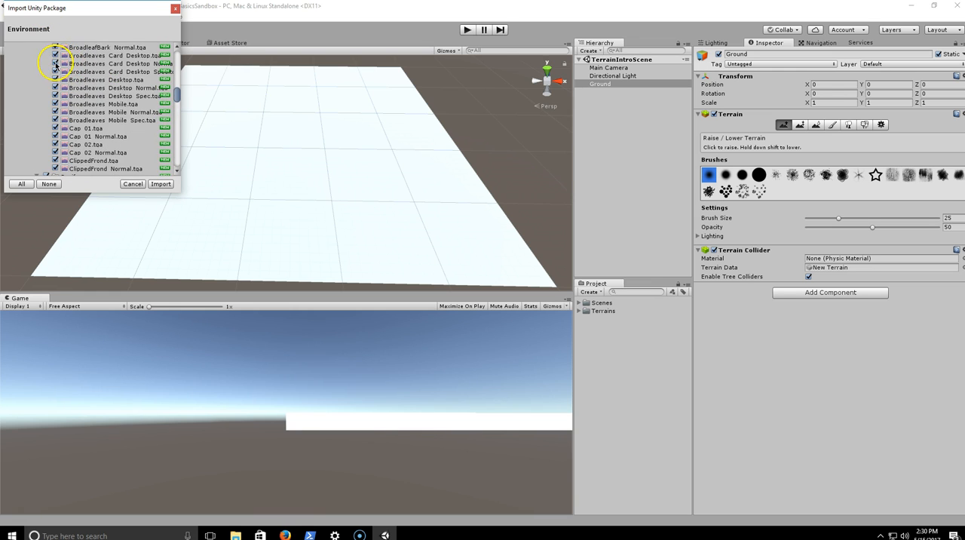
scroll(55, 66, "up", 12)
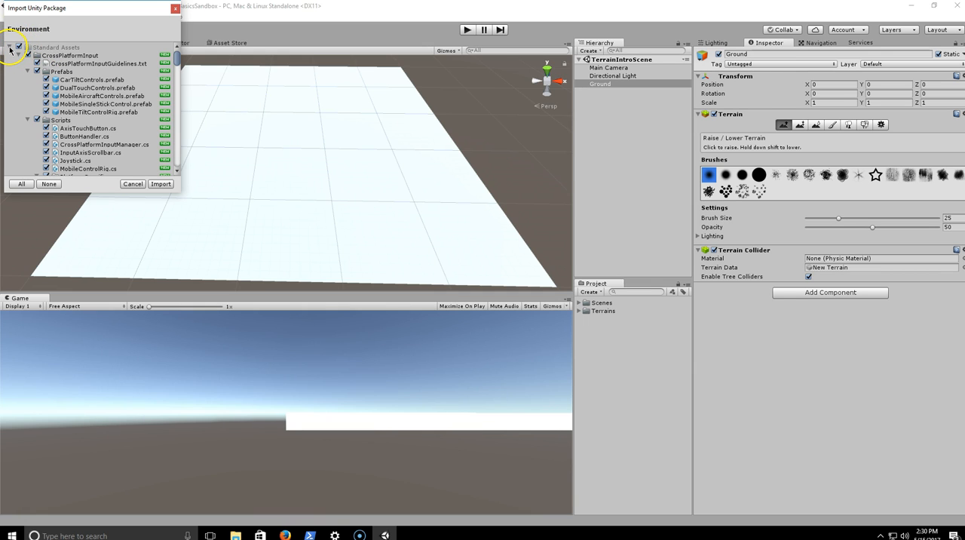
- Exclude all Standard Assets from the import and collapse the CrossPlatformInput and Editor folders
left_click(10, 47)
left_click(10, 48)
left_click(19, 48)
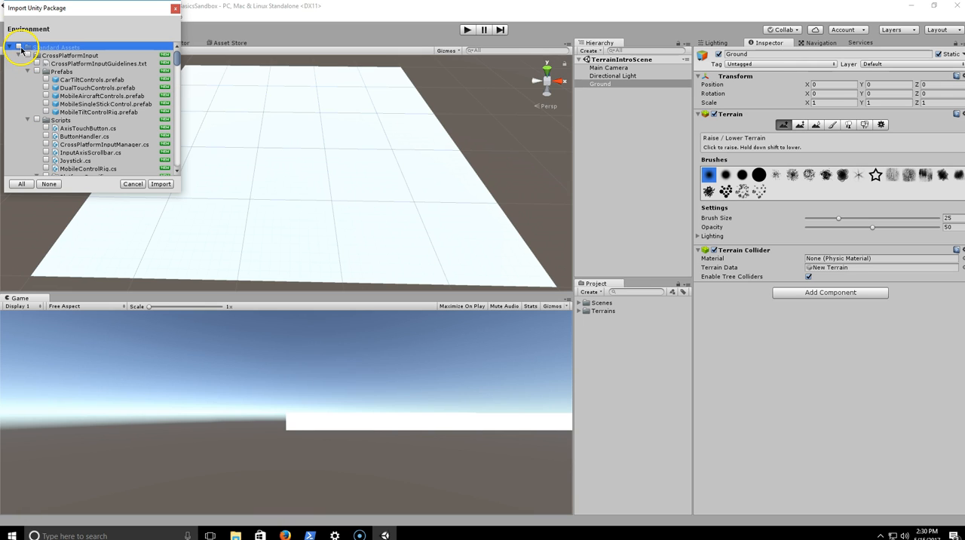
left_click(18, 56)
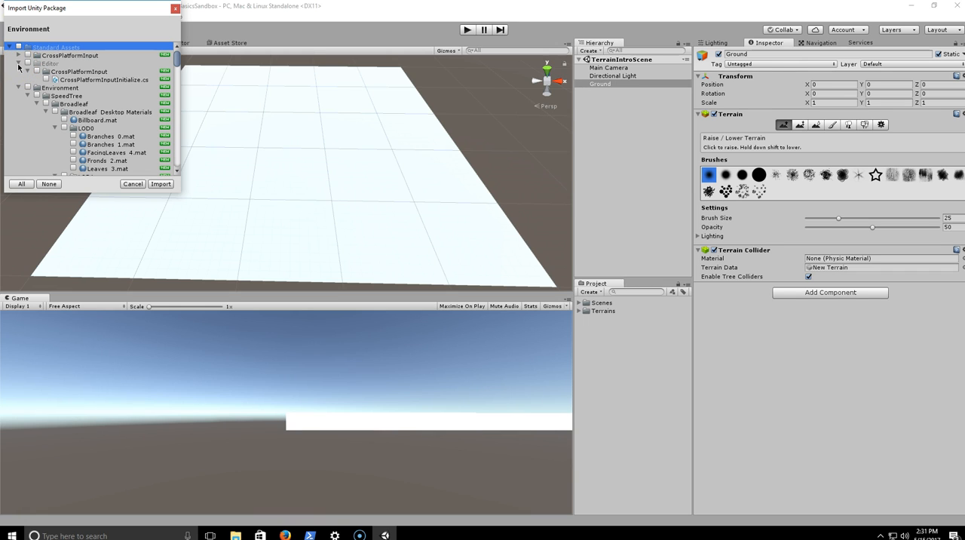
left_click(18, 64)
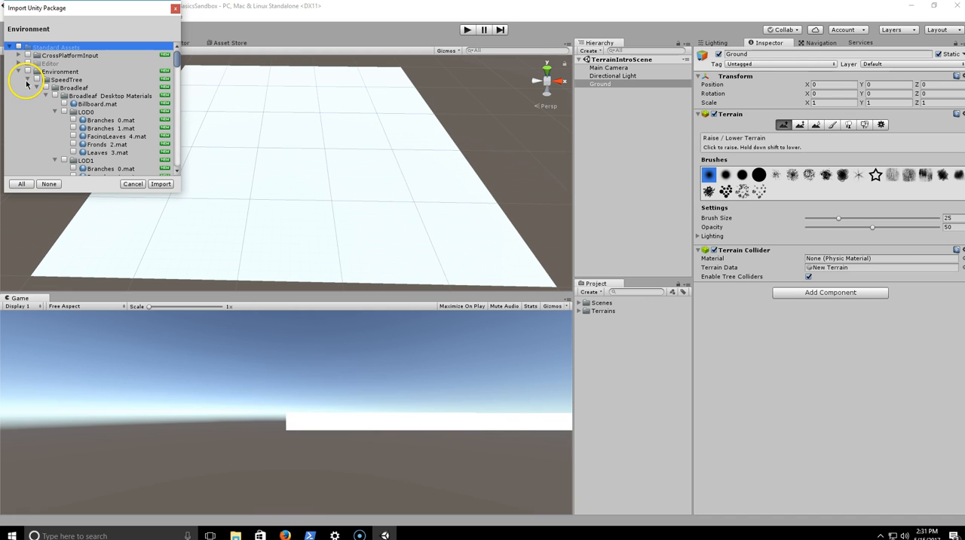
- Include the Environment package's SpeedTree folder in the import and collapse it
scroll(37, 62, "down", 6)
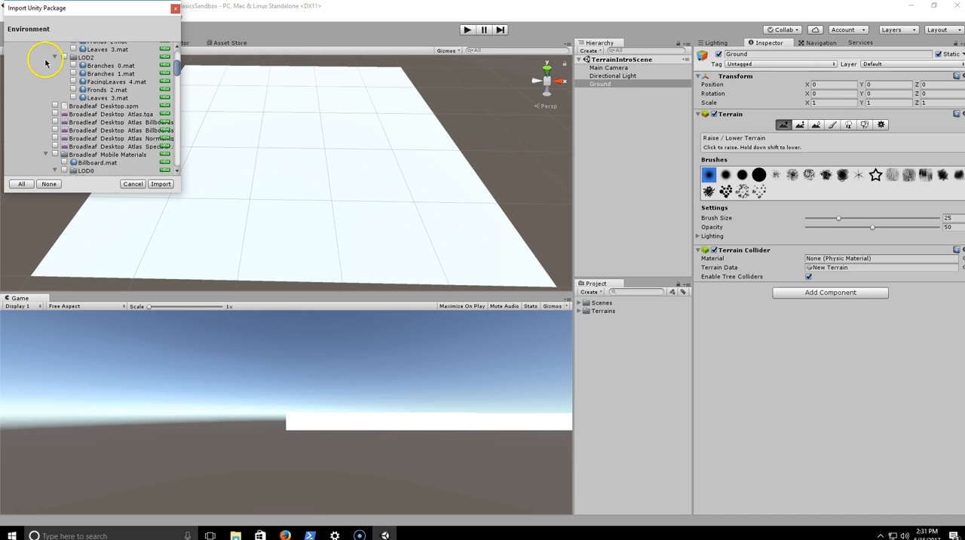
scroll(49, 67, "down", 12)
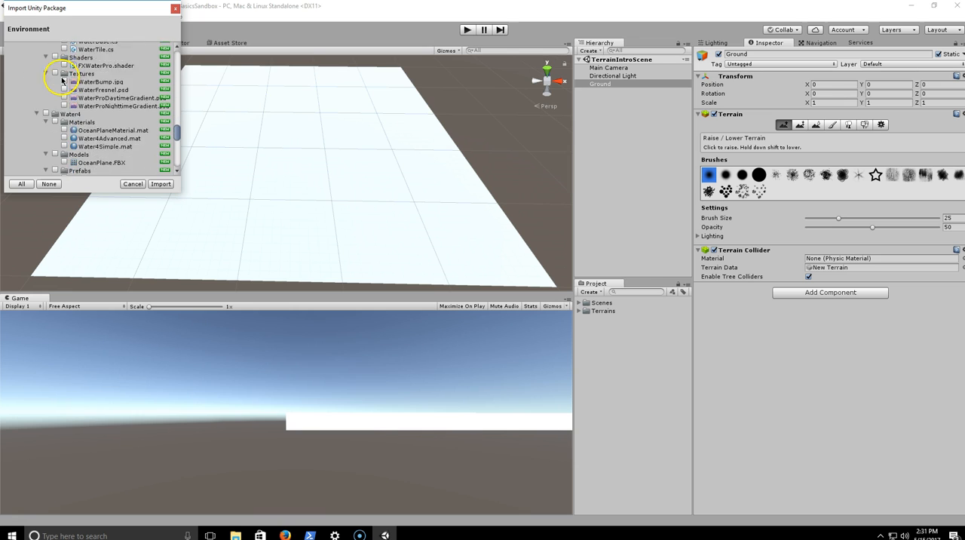
scroll(69, 77, "up", 20)
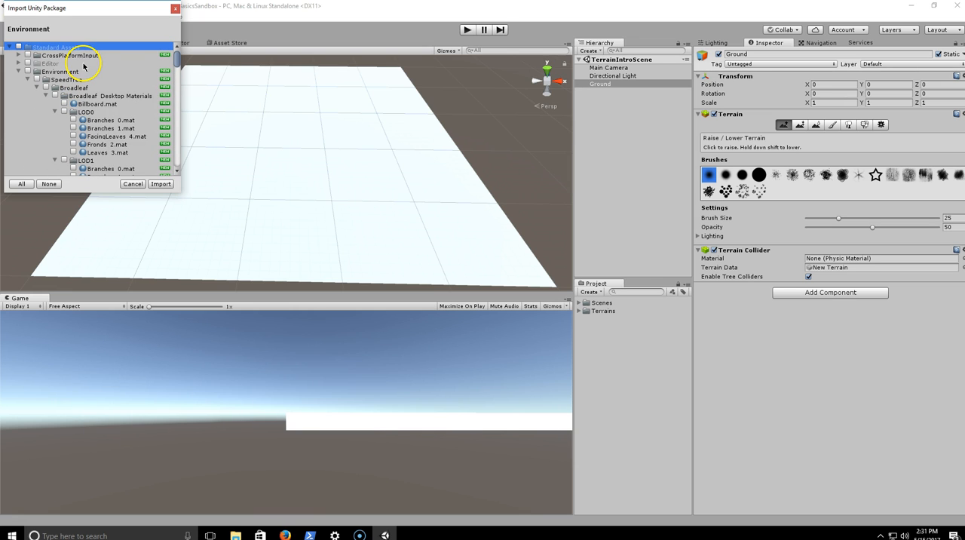
left_click(36, 80)
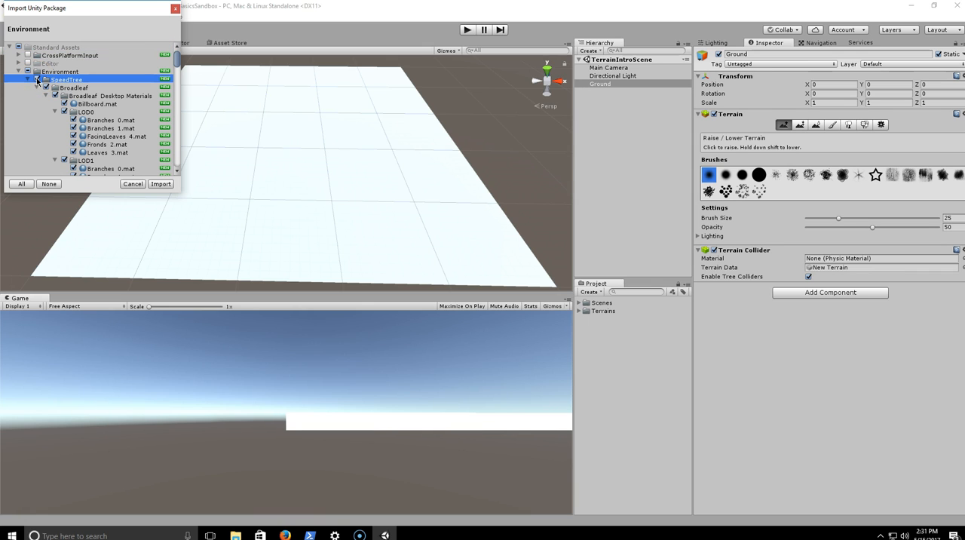
left_click(40, 80)
left_click(28, 80)
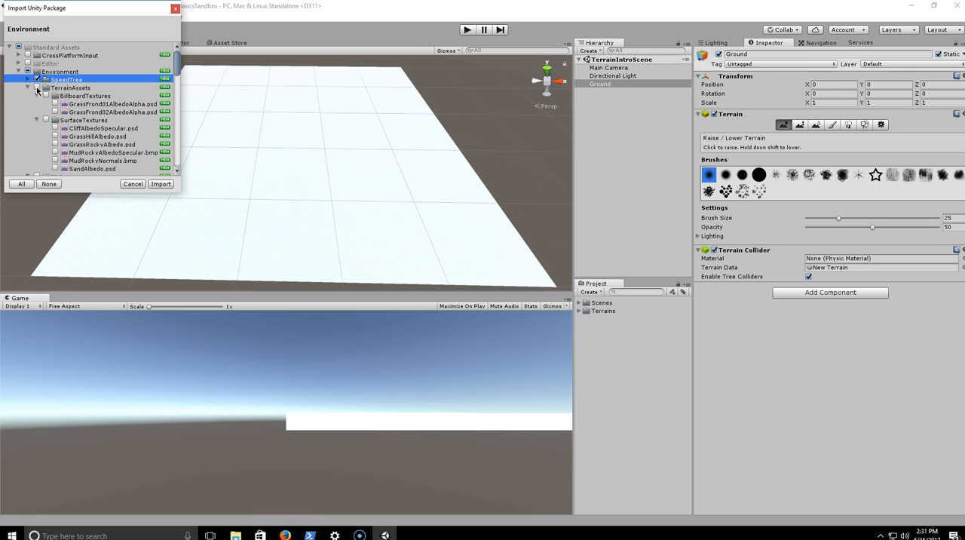
- Include the TerrainAssets folder in the import, collapse it, and look through the Water folder's contents
left_click(36, 88)
left_click(29, 88)
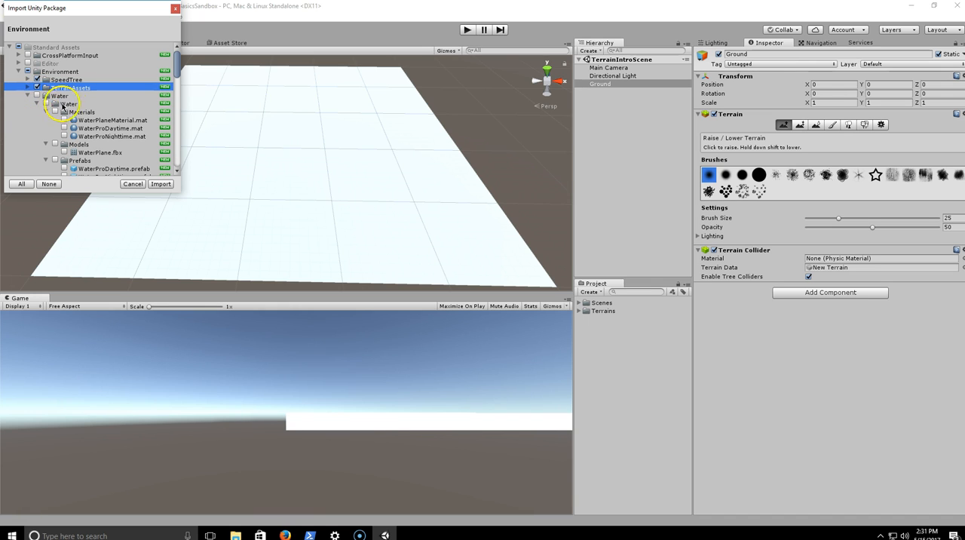
scroll(75, 94, "down", 2)
scroll(74, 94, "up", 1)
scroll(70, 104, "down", 1)
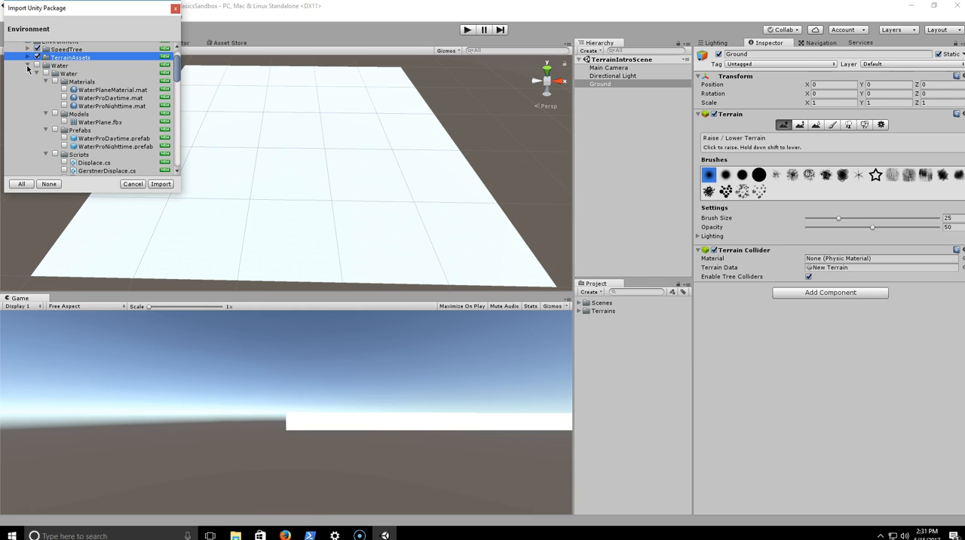
- Collapse the Water, Water (Basic) and Utility folders and import the selected SpeedTree and TerrainAssets folders
scroll(28, 68, "up", 2)
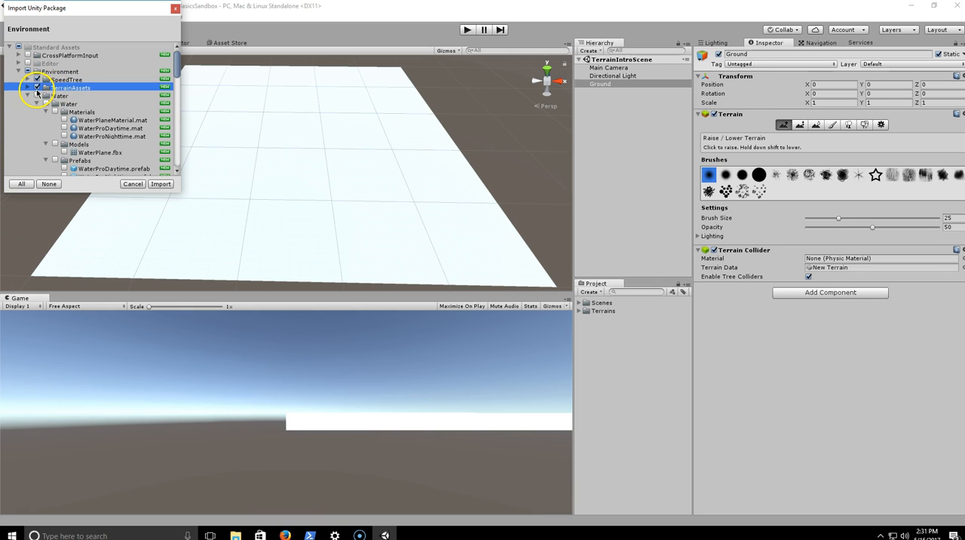
left_click(37, 79)
left_click(29, 95)
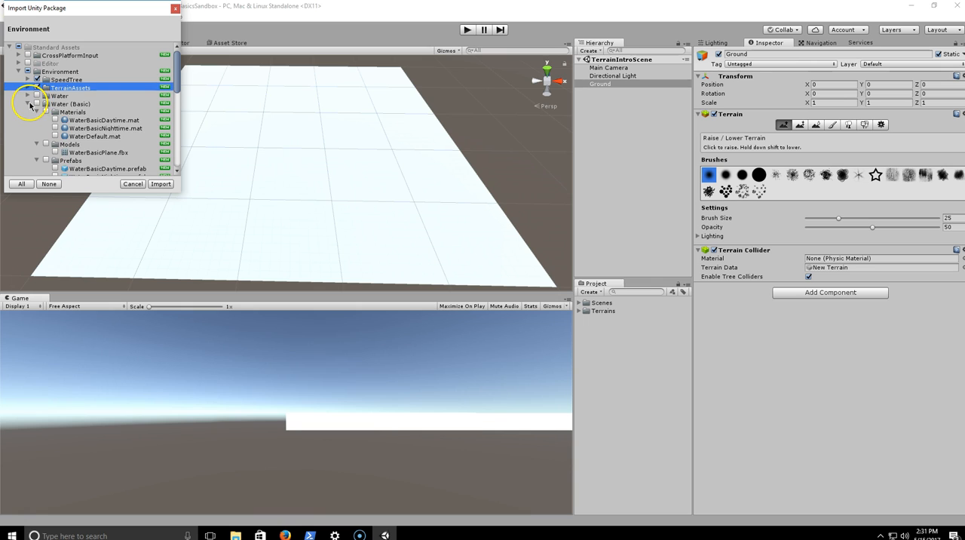
left_click(18, 112)
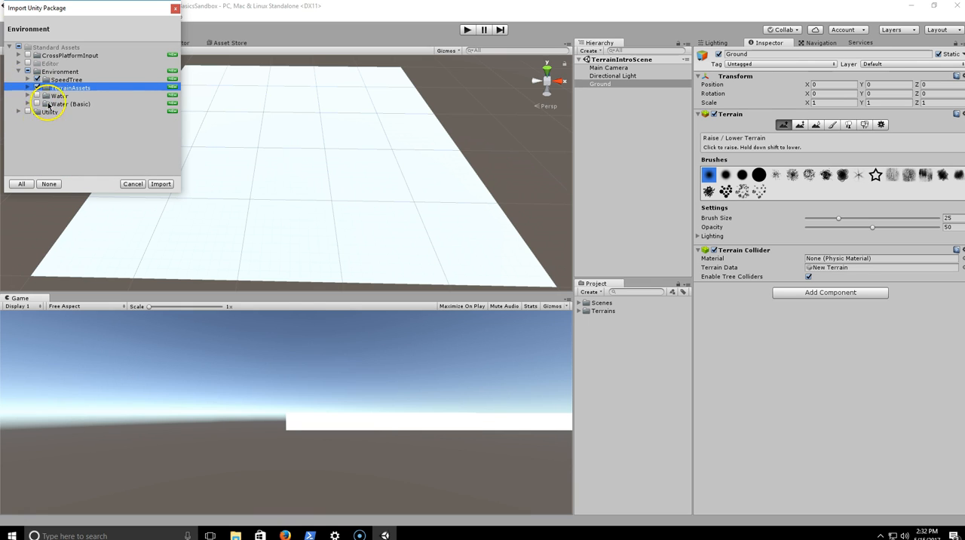
left_click(161, 184)
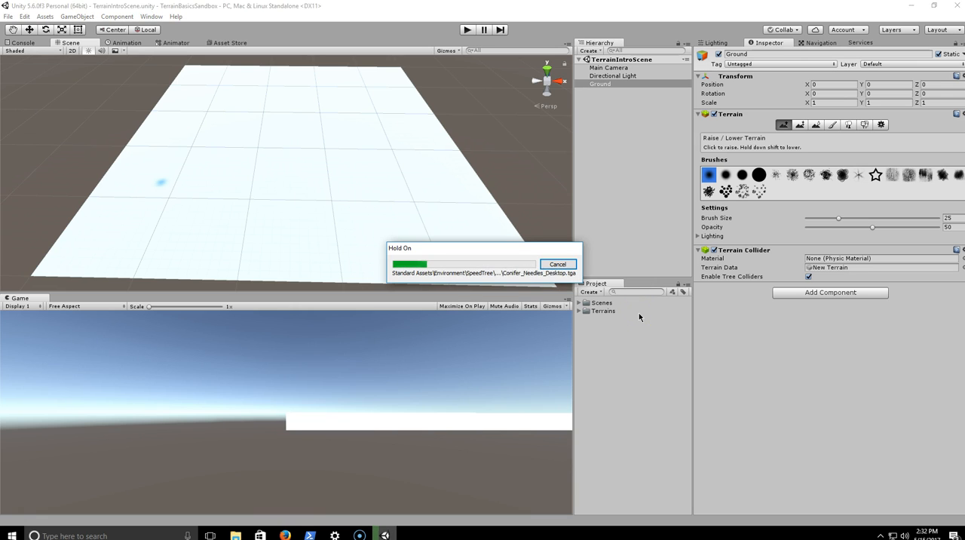
left_click_drag(446, 246, 487, 252)
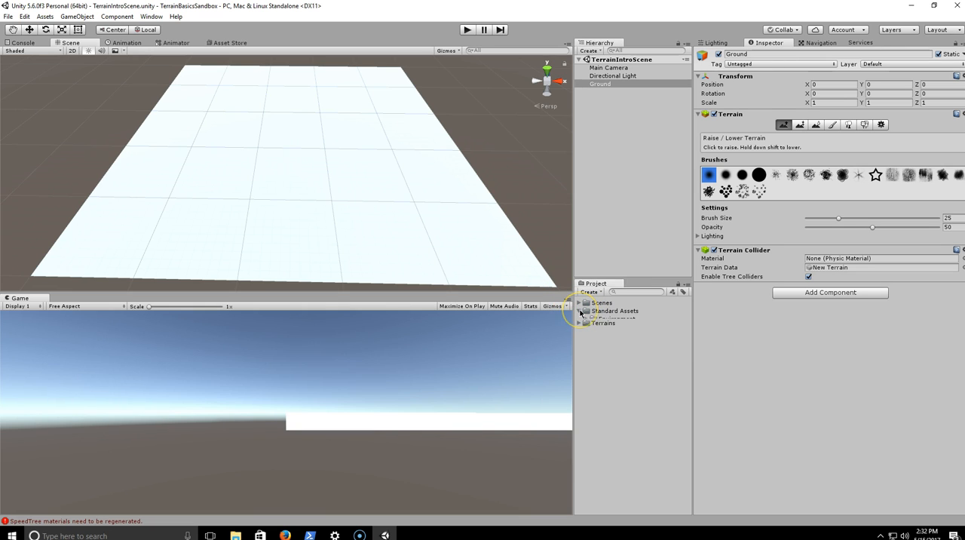
- Expand the imported Environment and SpeedTree folders in the project and look over the Broadleaf, Conifer and Palm folders
left_click(586, 319)
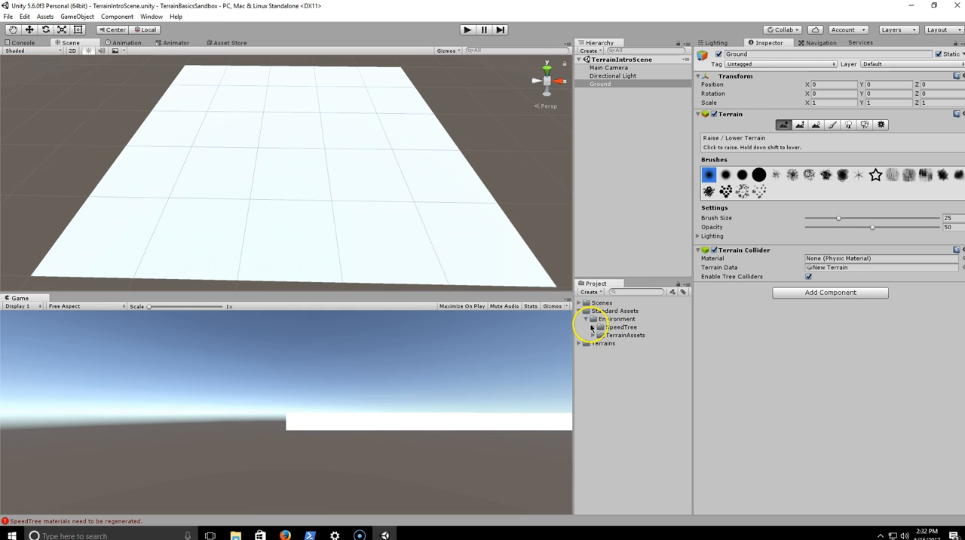
left_click(592, 327)
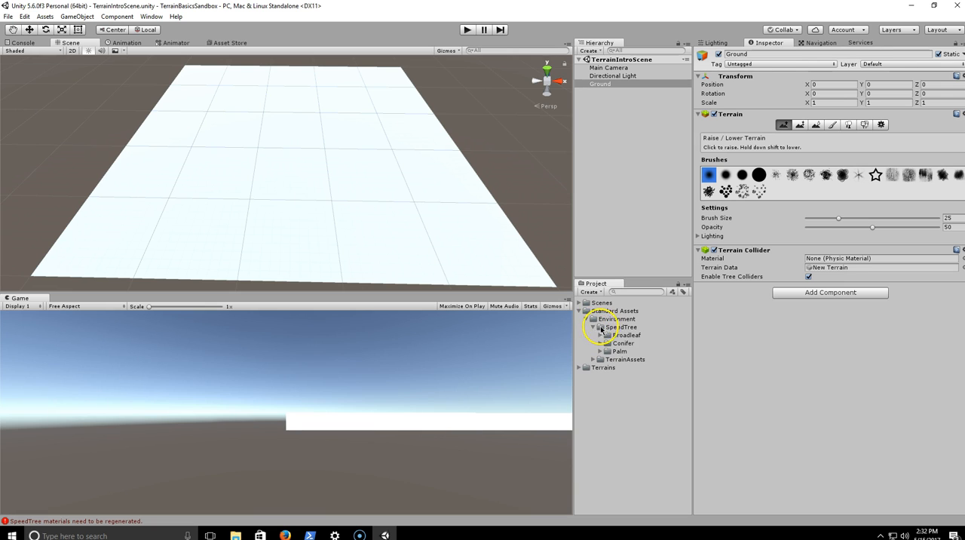
left_click(609, 335)
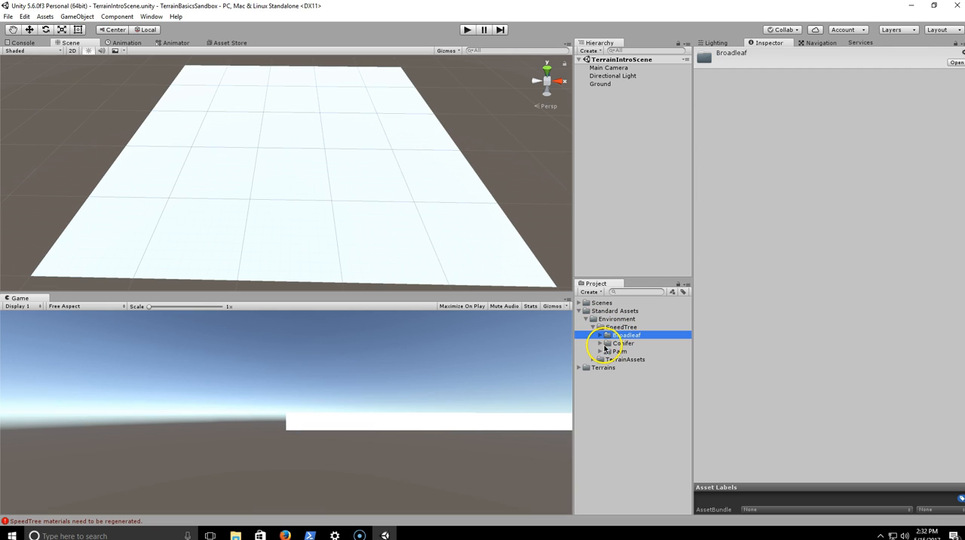
left_click(618, 343)
left_click(629, 351)
left_click(630, 344)
left_click(633, 327)
left_click(628, 336)
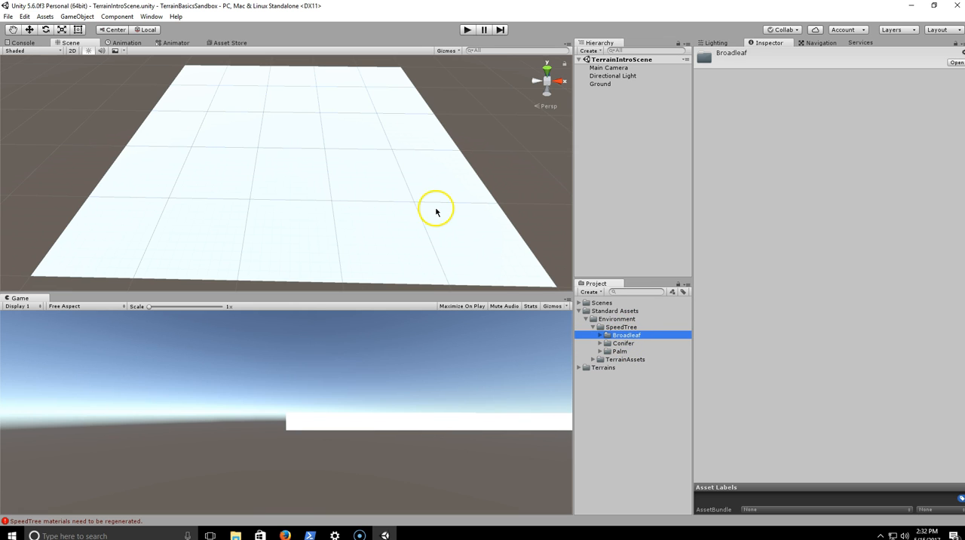
- Expand the Broadleaf folder with the project list widened to fit its file names, and preview the Broadleaf_Desktop tree
scroll(436, 200, "up", 2)
right_click_drag(436, 202, 483, 203)
left_click(601, 336)
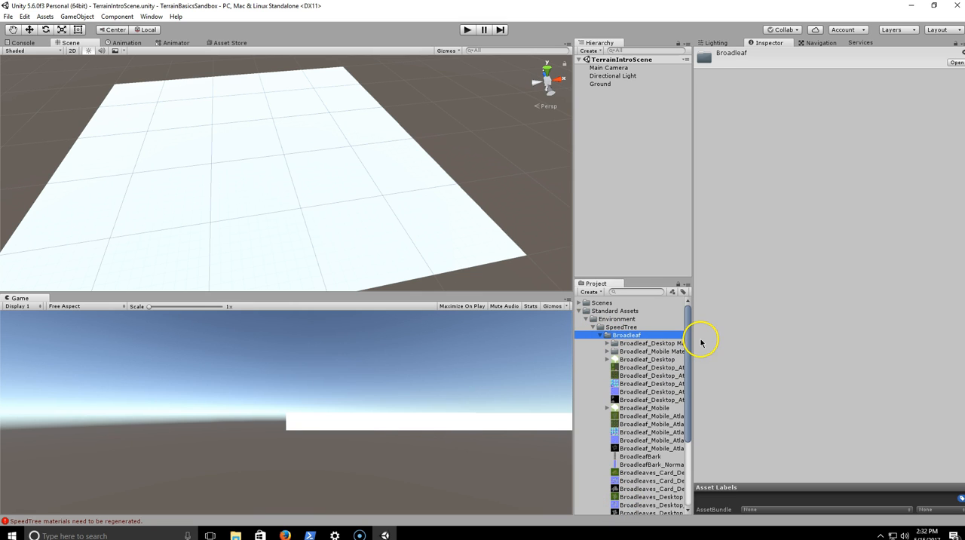
left_click_drag(694, 339, 752, 339)
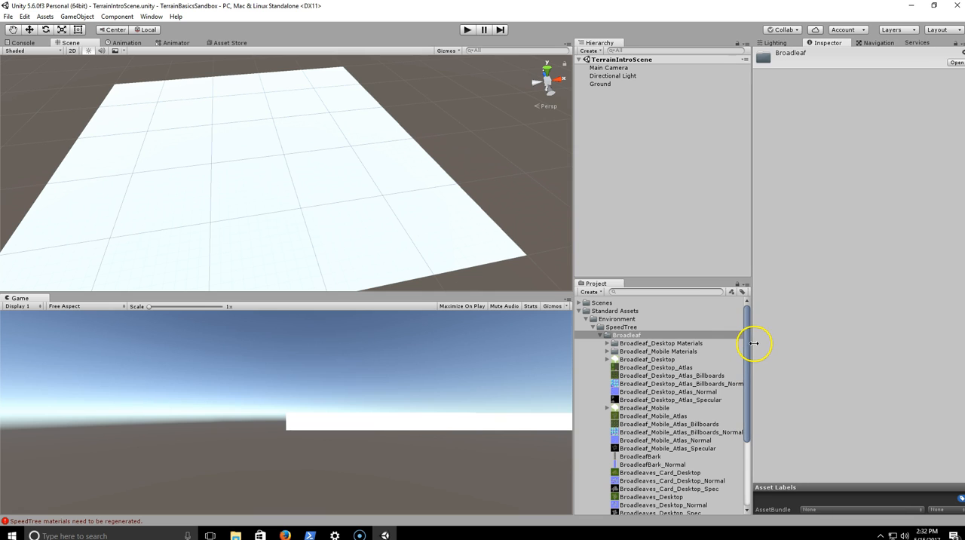
left_click(638, 360)
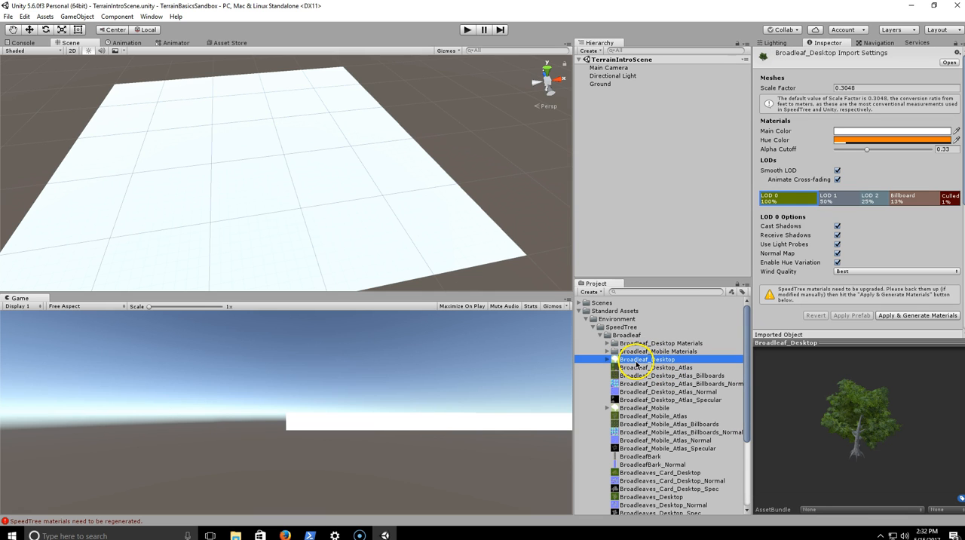
- Look through the Broadleaf_Mobile Materials folder and preview the branch and leaf materials in LOD0
left_click(614, 351)
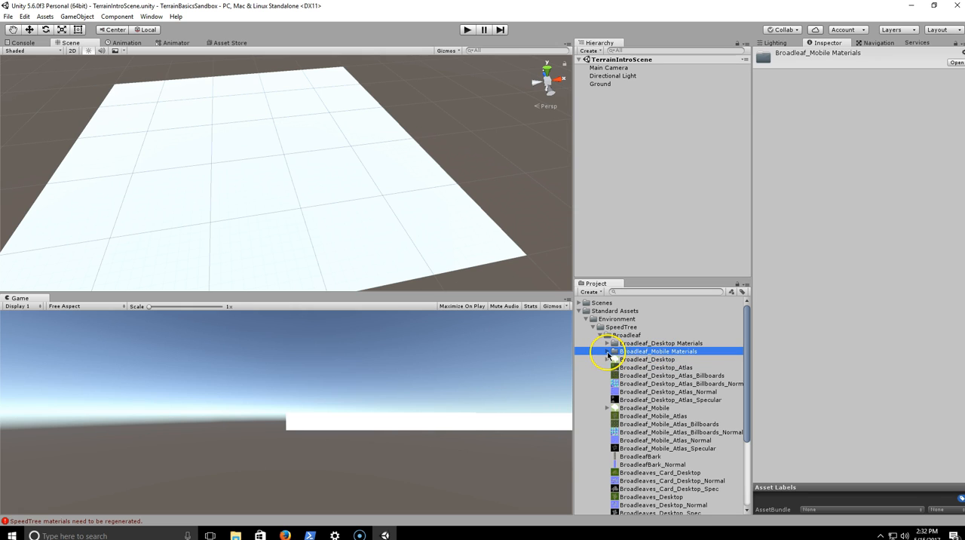
left_click(608, 352)
left_click(633, 361)
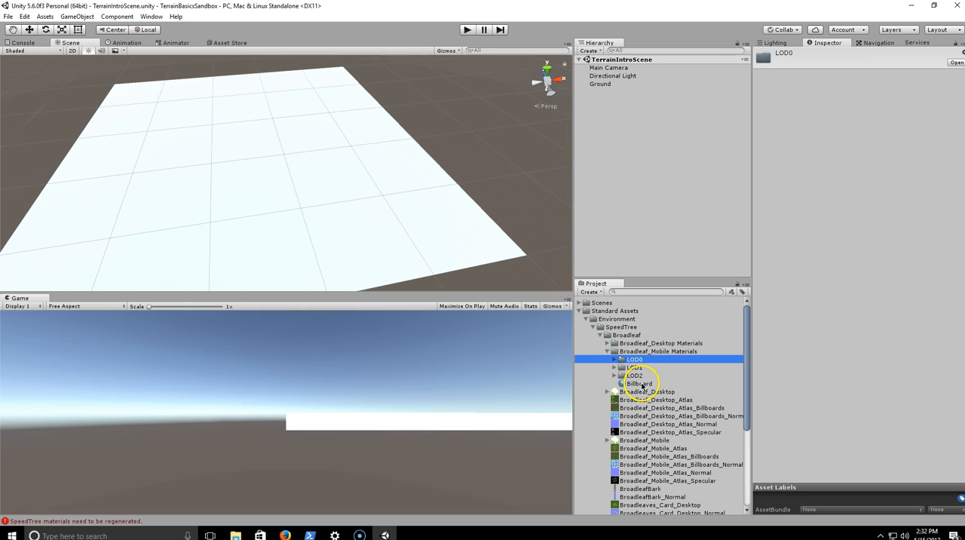
left_click(615, 360)
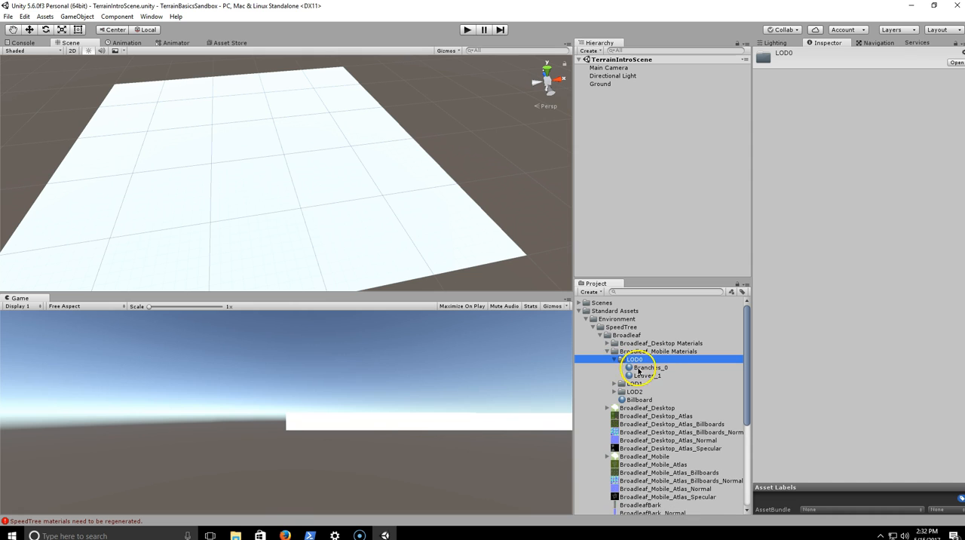
left_click(653, 368)
left_click(656, 376)
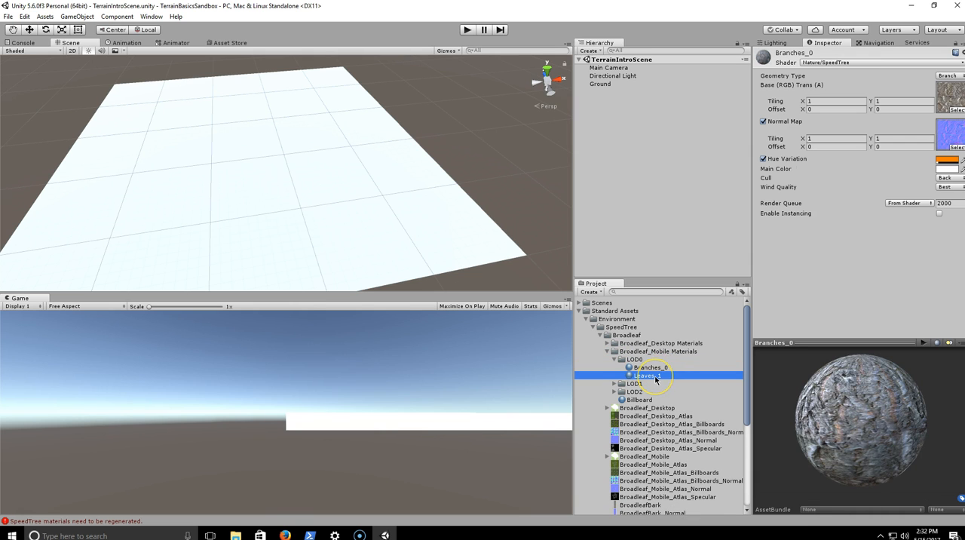
left_click(657, 368)
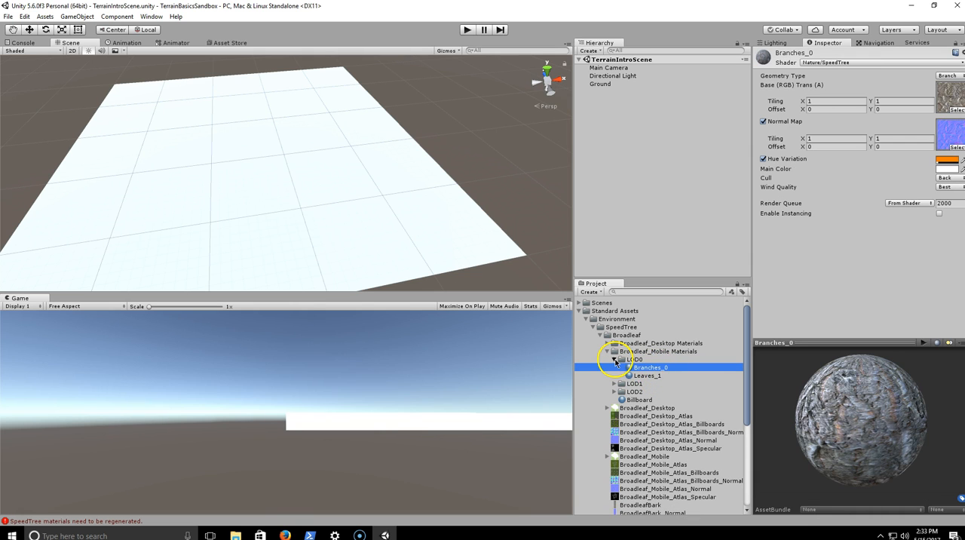
left_click(616, 359)
left_click(612, 368)
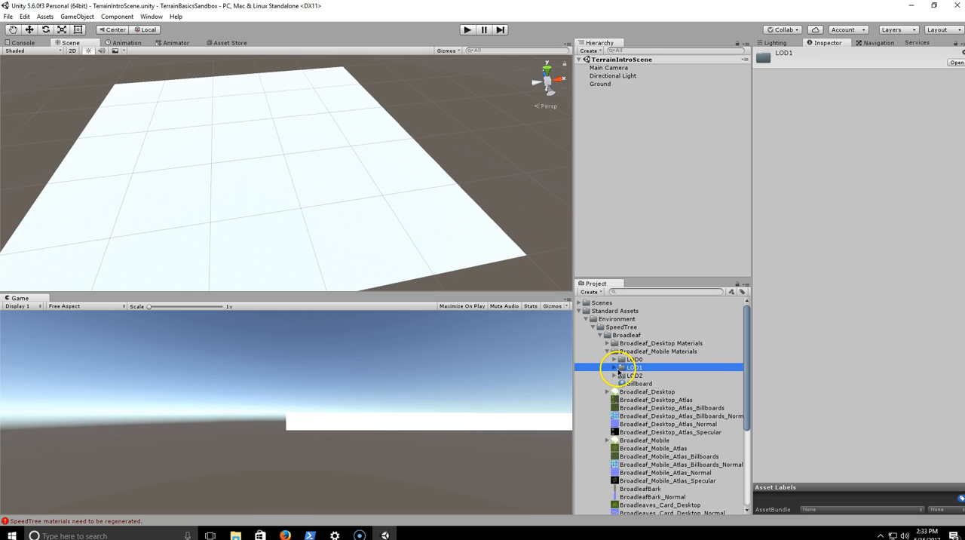
- Preview the Broadleaf_Desktop atlas textures, including the billboard, normal and specular maps
left_click(652, 408)
scroll(655, 399, "down", 1)
left_click(663, 387)
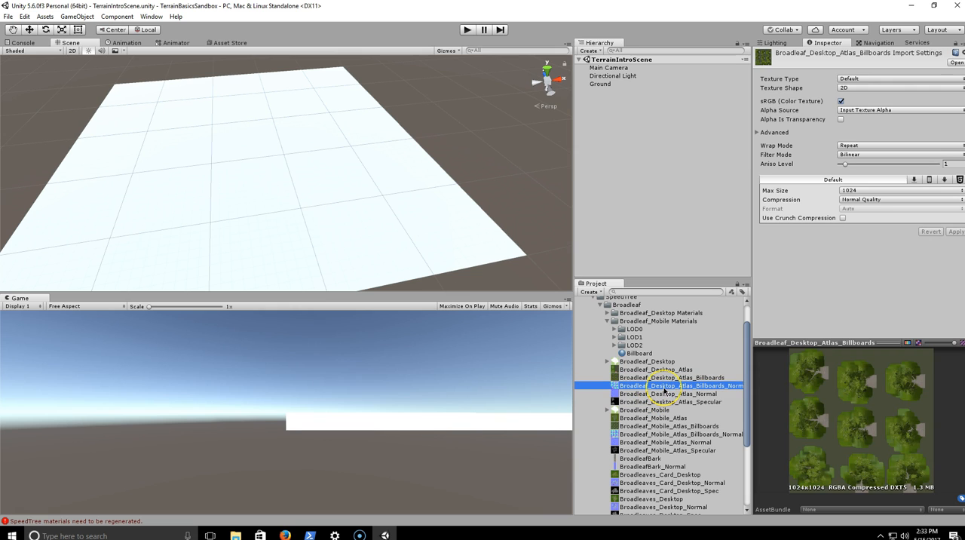
left_click(665, 394)
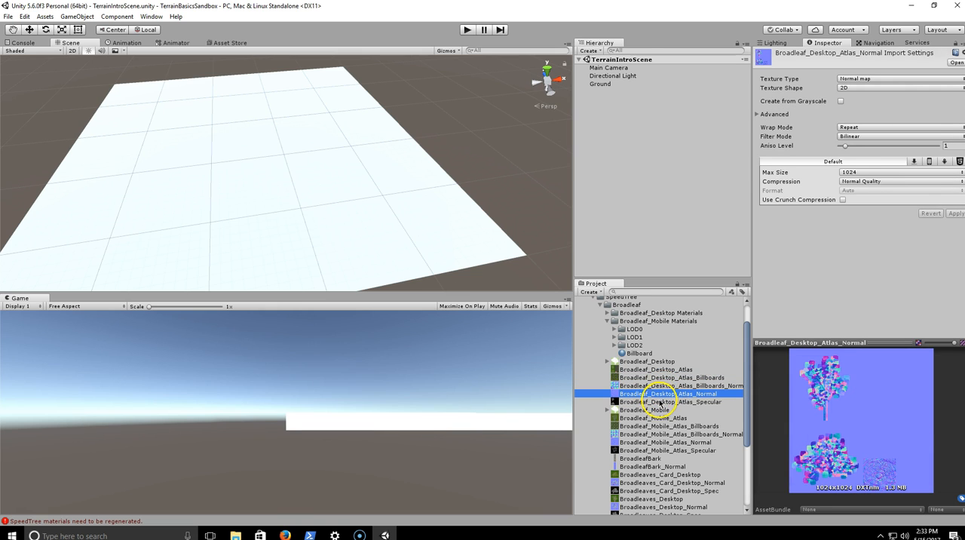
left_click(660, 402)
scroll(658, 403, "down", 3)
scroll(650, 396, "up", 2)
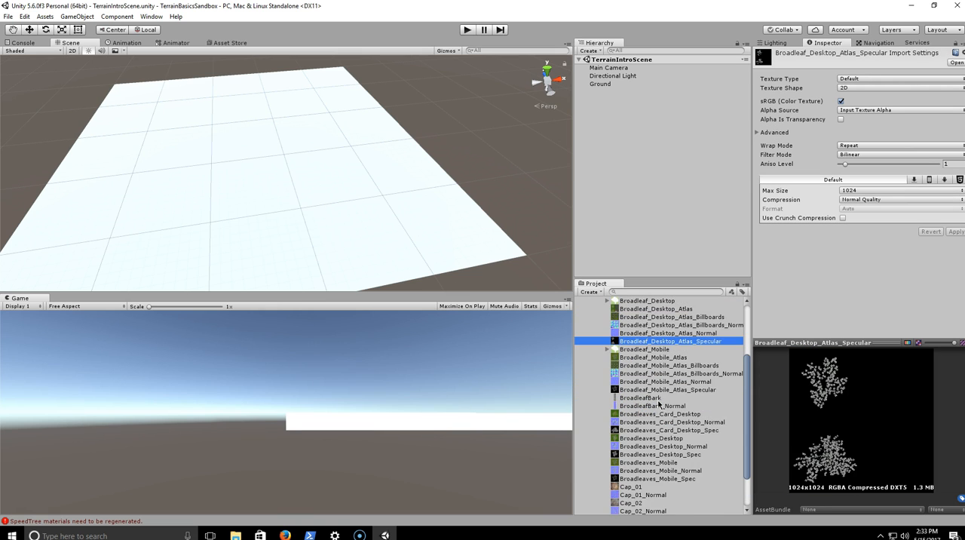
- Place a Broadleaf_Desktop tree on the Ground terrain at about X 403, Z 49
left_click(644, 331)
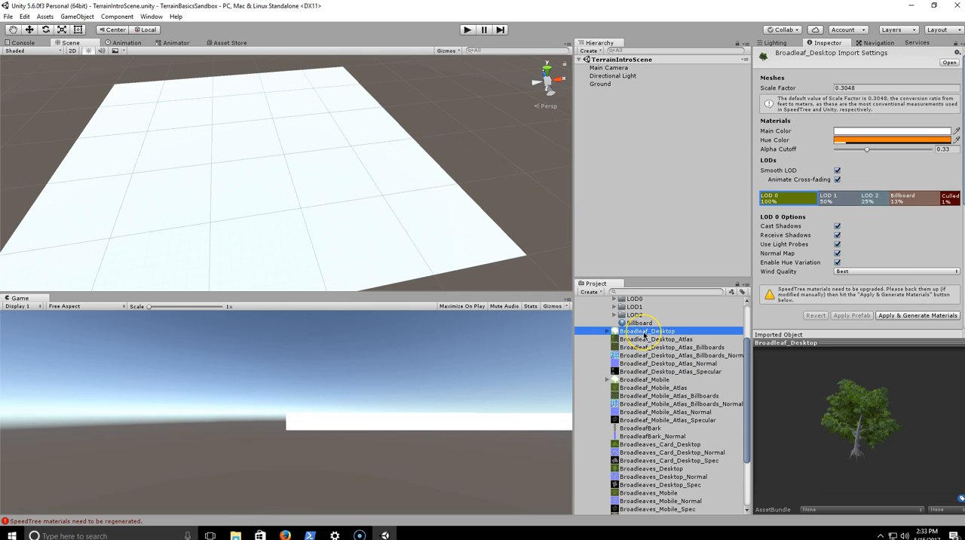
scroll(644, 333, "up", 1)
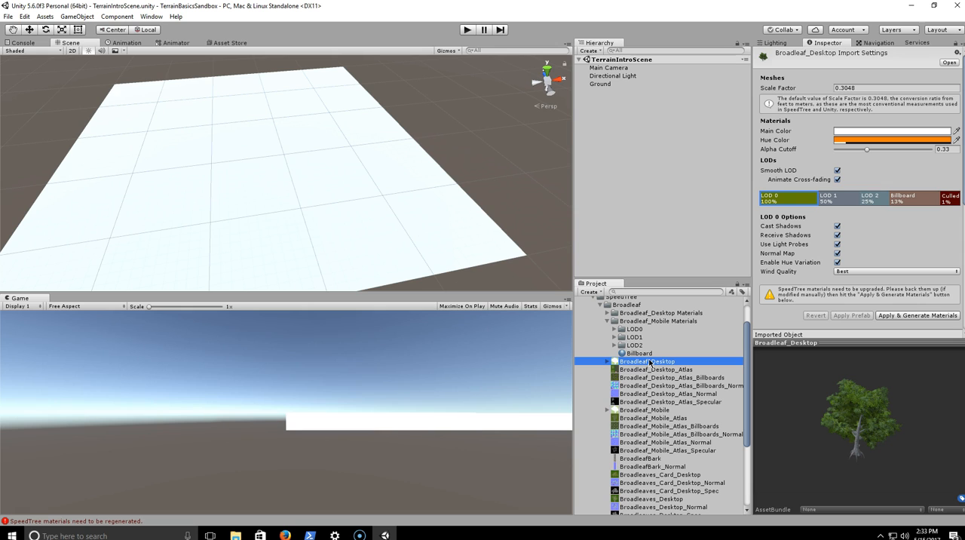
left_click_drag(650, 362, 266, 183)
left_click_drag(126, 146, 394, 227)
- Examine the placed tree's levels of detail up close and expand its child objects in the scene hierarchy
scroll(391, 235, "up", 2)
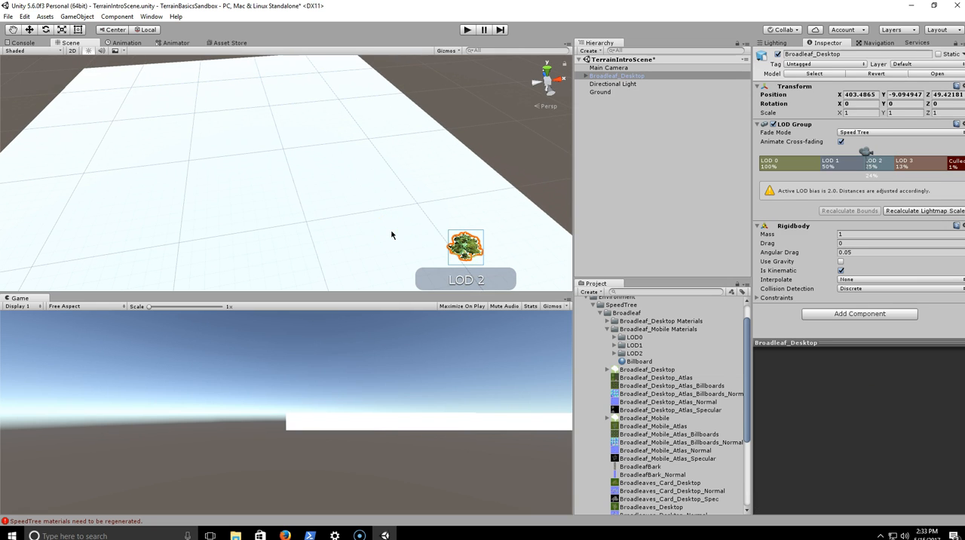
scroll(451, 226, "up", 3)
right_click_drag(452, 226, 566, 201)
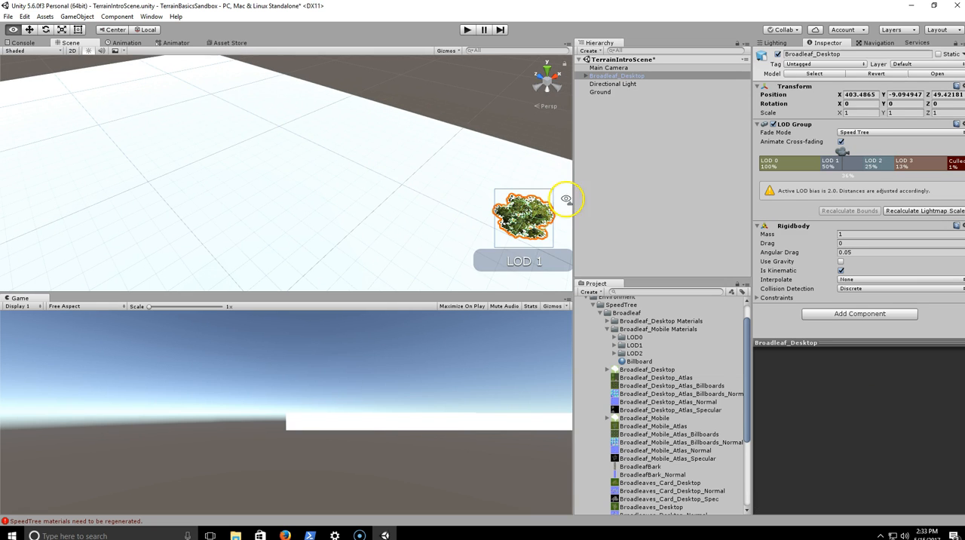
right_click_drag(356, 187, 121, 159)
right_click_drag(333, 187, 413, 188)
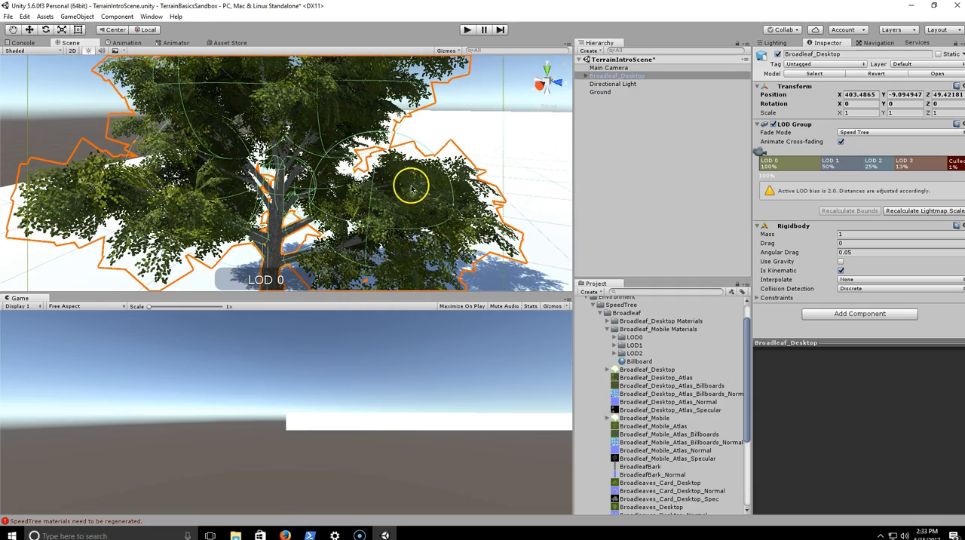
left_click(586, 76)
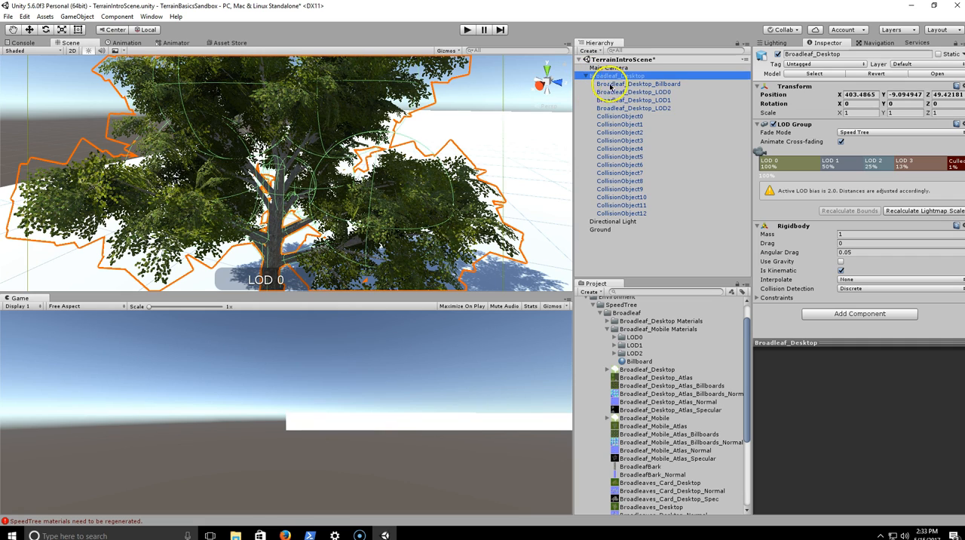
scroll(375, 132, "down", 5)
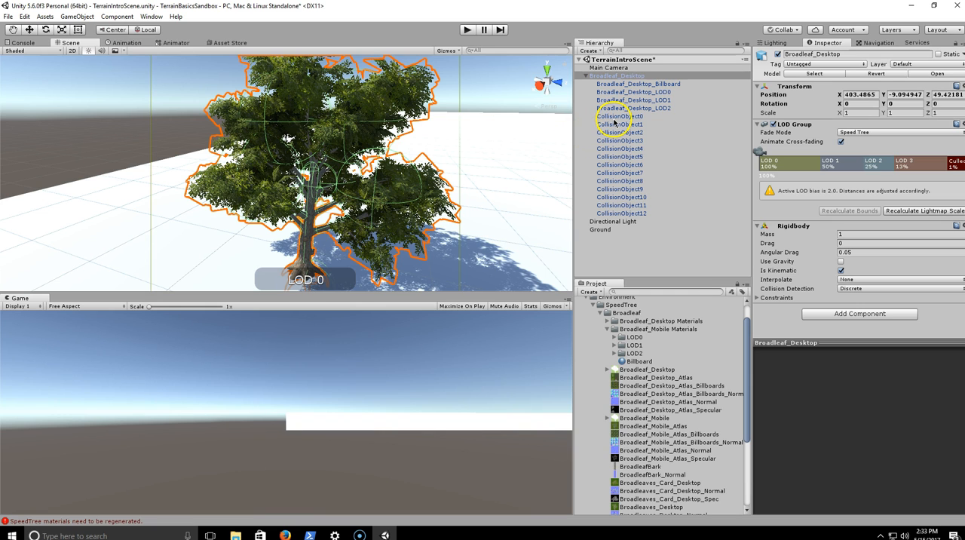
- Look through the tree's CollisionObject children to examine the colliders attached to them
left_click(650, 172)
left_click(631, 189)
left_click(639, 181)
left_click(642, 166)
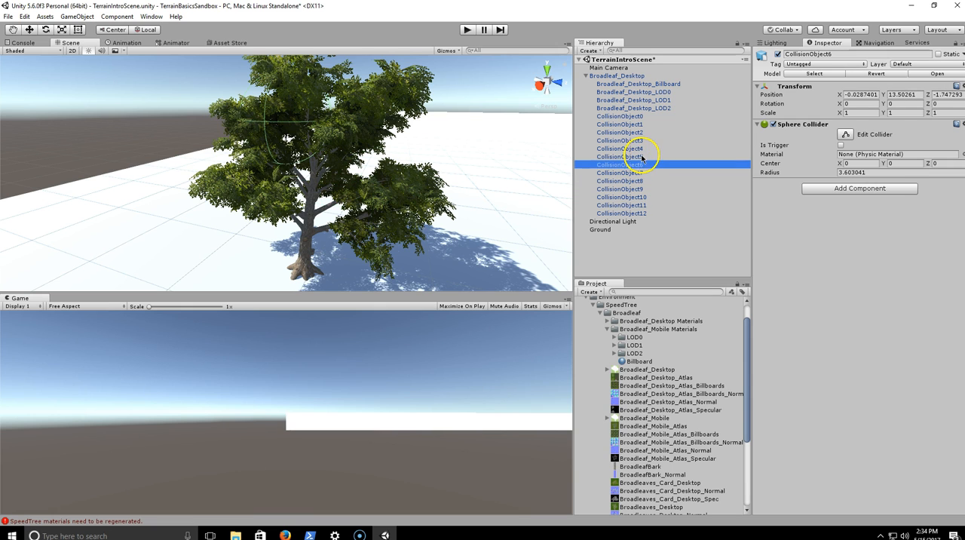
left_click(644, 157)
left_click(645, 141)
- Examine the capsule collider of CollisionObject2 up close on the tree's branches
left_click(644, 133)
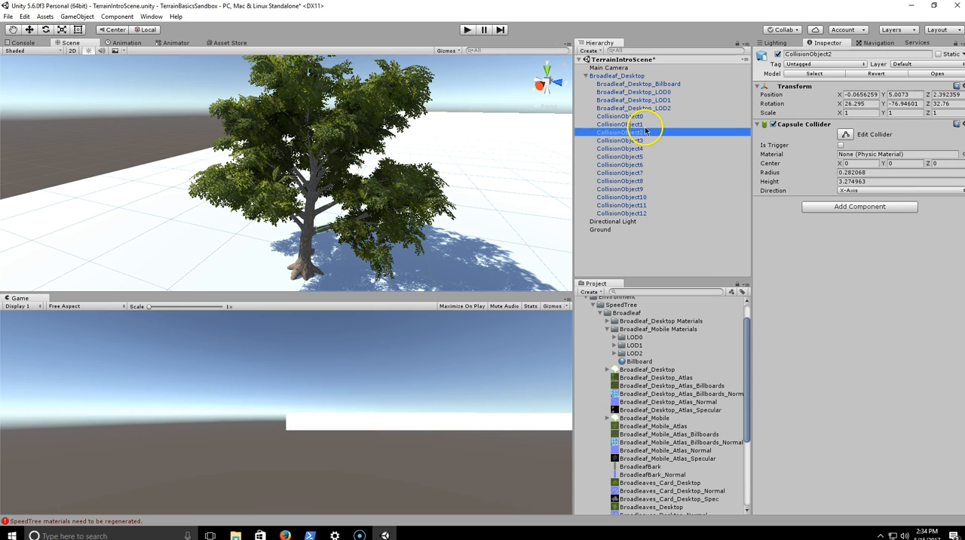
left_click_drag(256, 162, 307, 163, "alt")
scroll(294, 164, "up", 5, "alt")
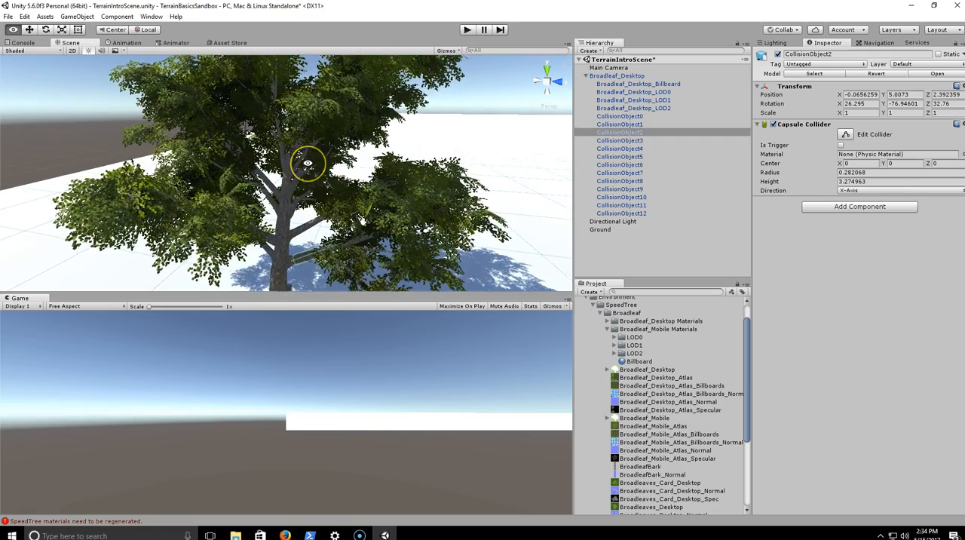
scroll(307, 163, "up", 4, "alt")
scroll(307, 163, "down", 5, "alt")
scroll(308, 163, "up", 4, "alt")
left_click_drag(308, 163, 324, 190, "alt")
- Collapse the tree's child objects and the Broadleaf_Mobile Materials folder, and expand the Conifer folder to view its contents
left_click(585, 76)
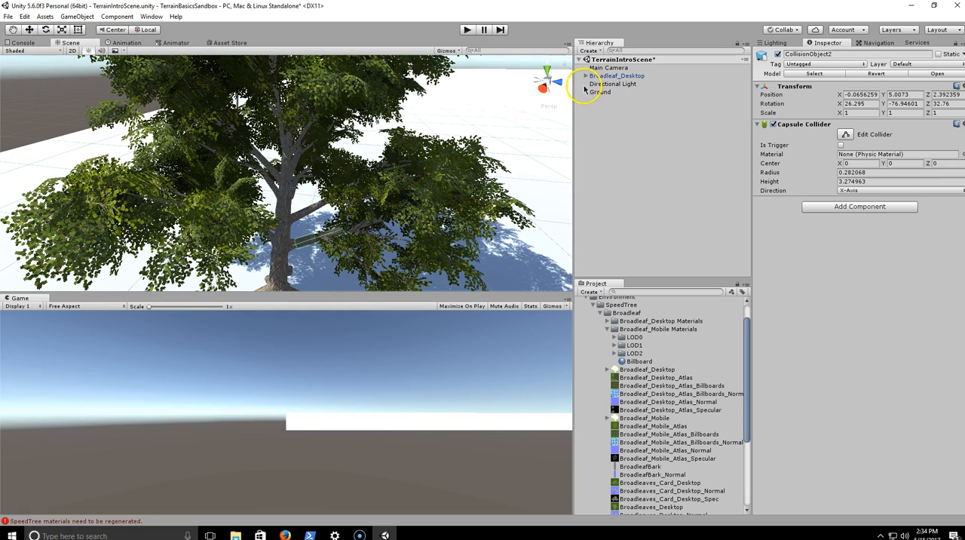
left_click(626, 128)
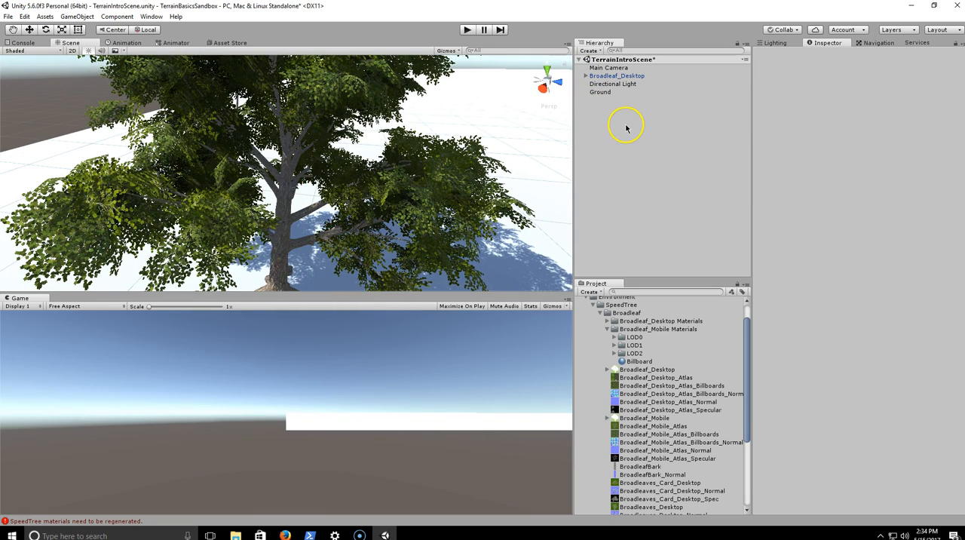
left_click(609, 329)
scroll(625, 322, "down", 3)
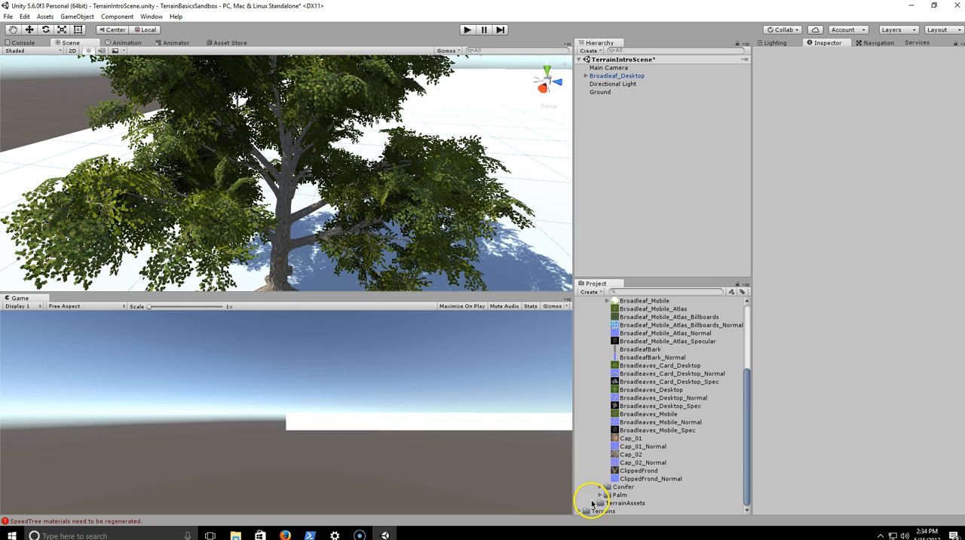
left_click(601, 488)
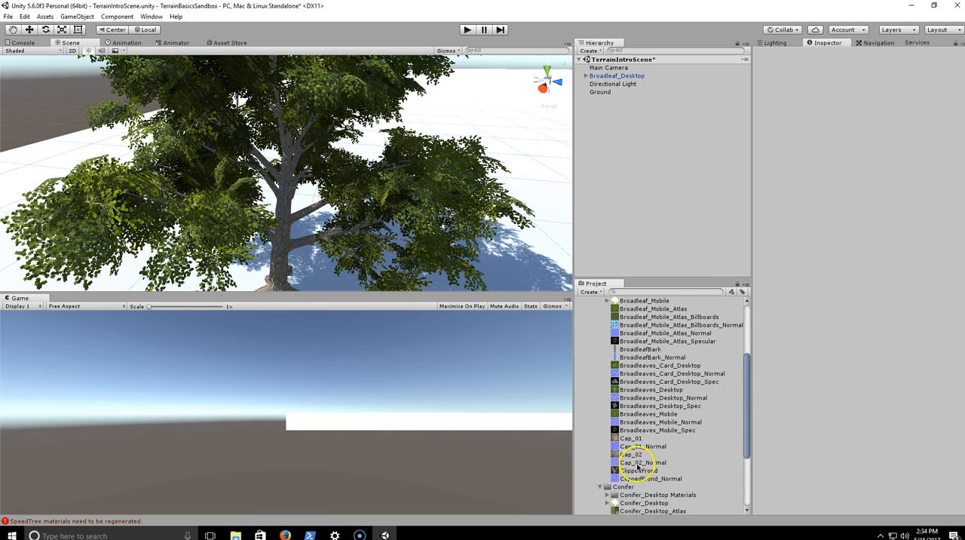
- Collapse the Broadleaf and Conifer folders and expand the TerrainAssets and SurfaceTextures folders
scroll(638, 464, "down", 2)
scroll(650, 457, "up", 6)
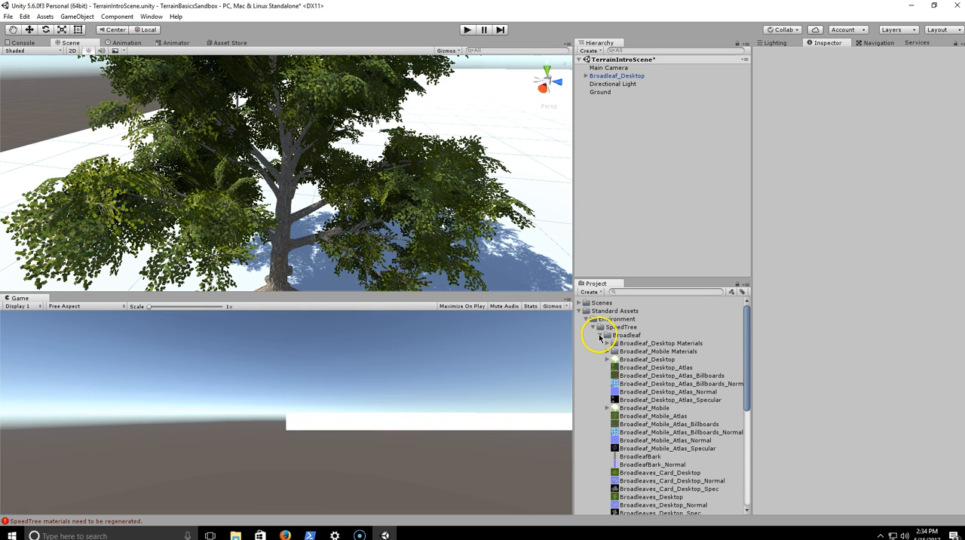
left_click(600, 335)
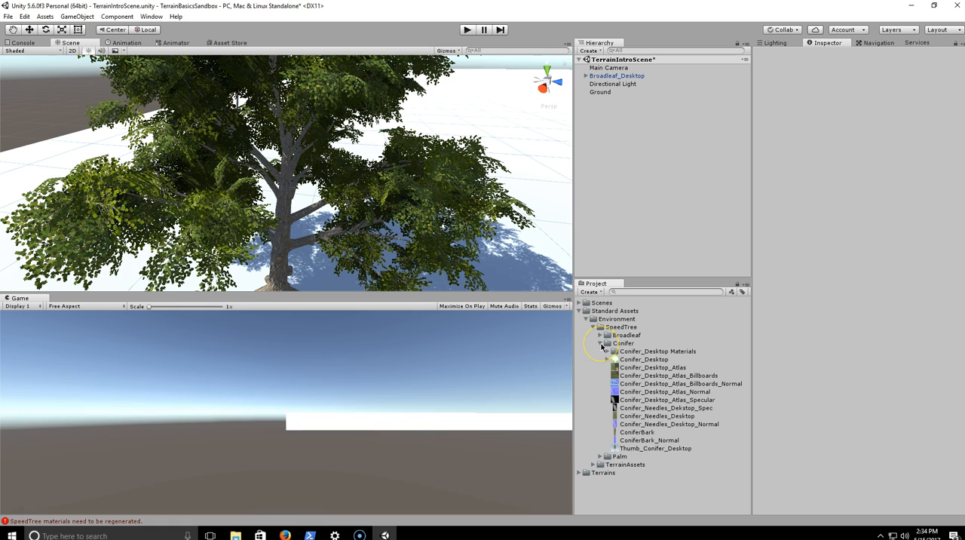
left_click(601, 343)
left_click(594, 359)
left_click(600, 376)
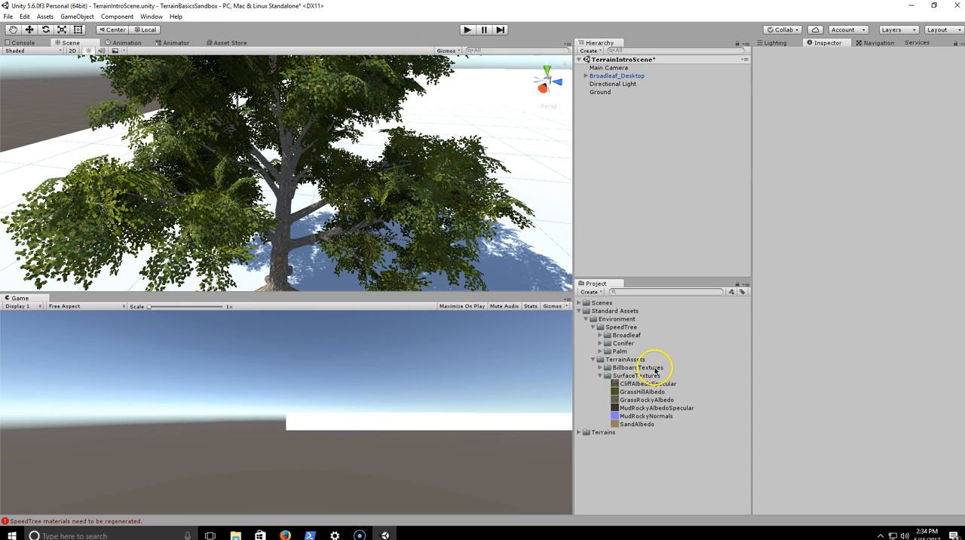
- Preview the surface textures one by one, including GrassHillAlbedo, GrassRockyAlbedo, MudRockyAlbedoSpecular, SandAlbedo and CliffAlbedoSpecular
left_click(661, 393)
key("Down")
key("Down")
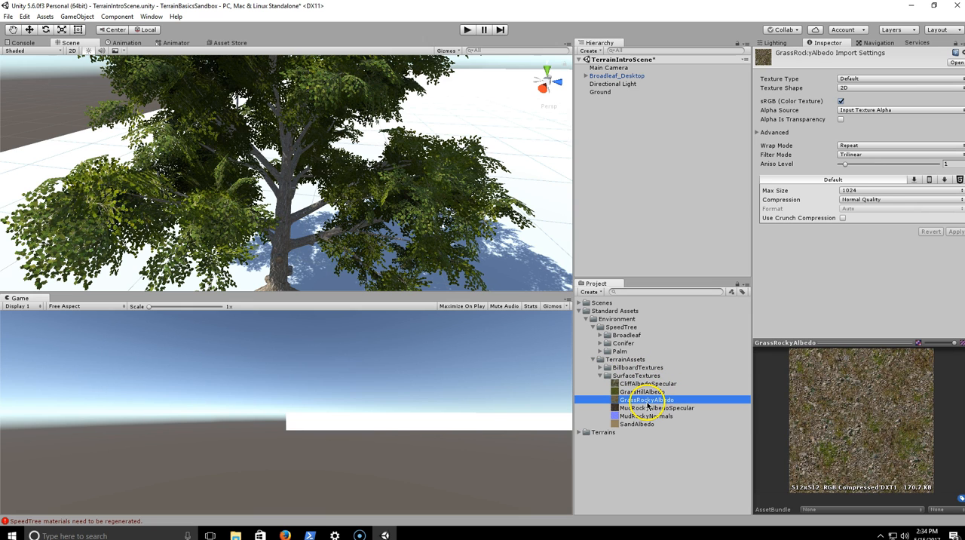
left_click(646, 392)
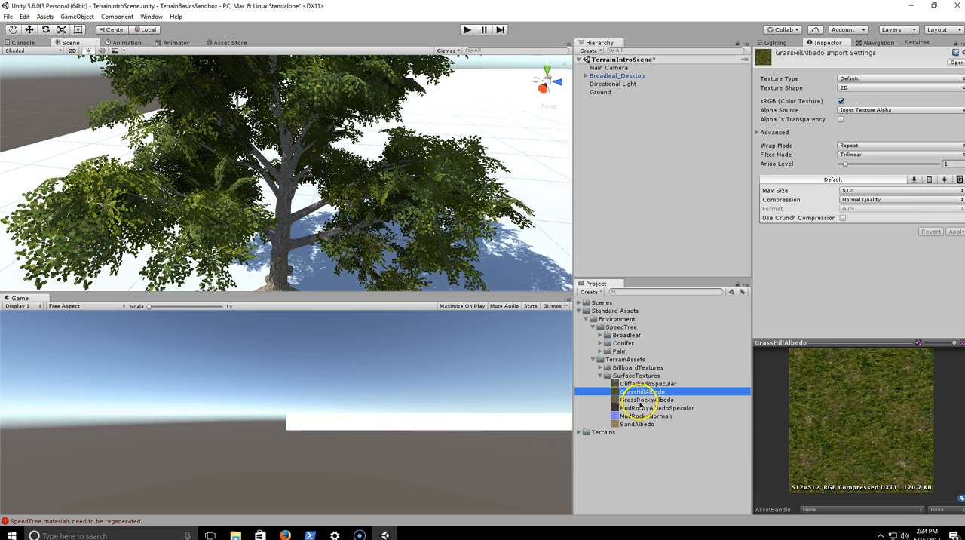
left_click(644, 400)
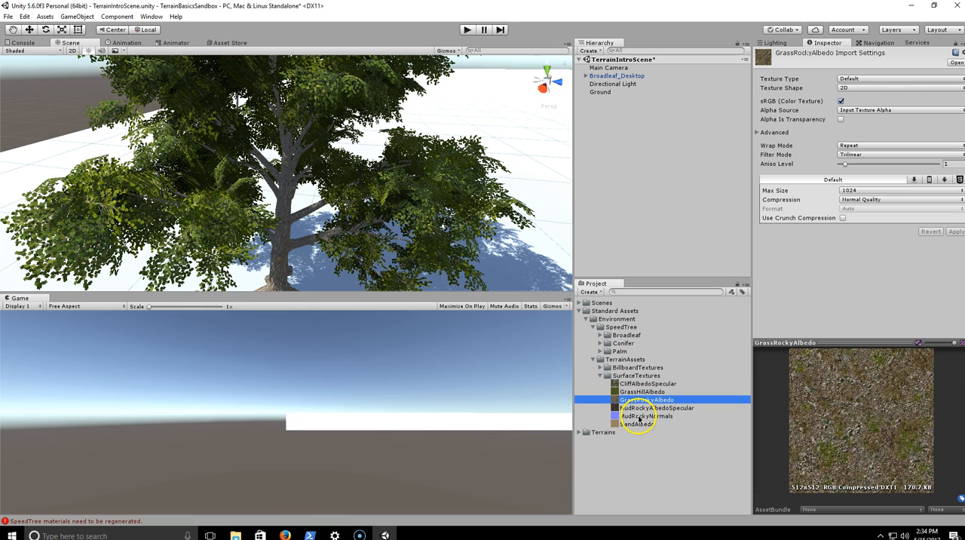
left_click(641, 407)
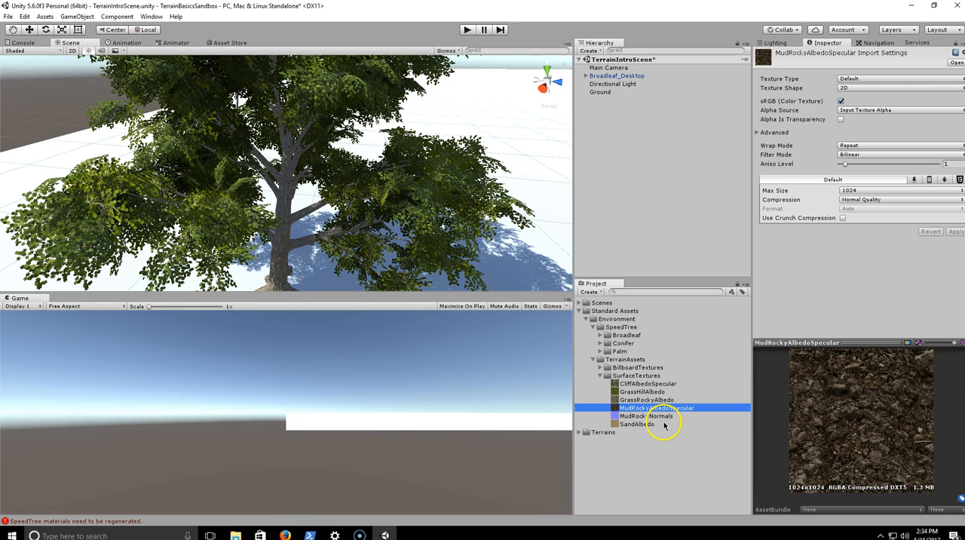
left_click(662, 425)
left_click(670, 384)
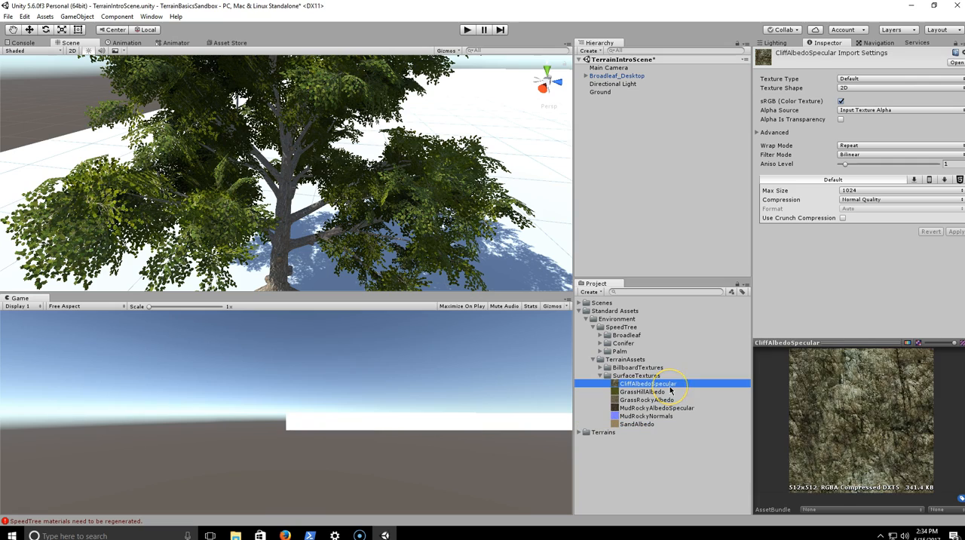
- Delete the Broadleaf_Desktop tree from the scene and save the scene
left_click_drag(500, 172, 541, 113, "alt")
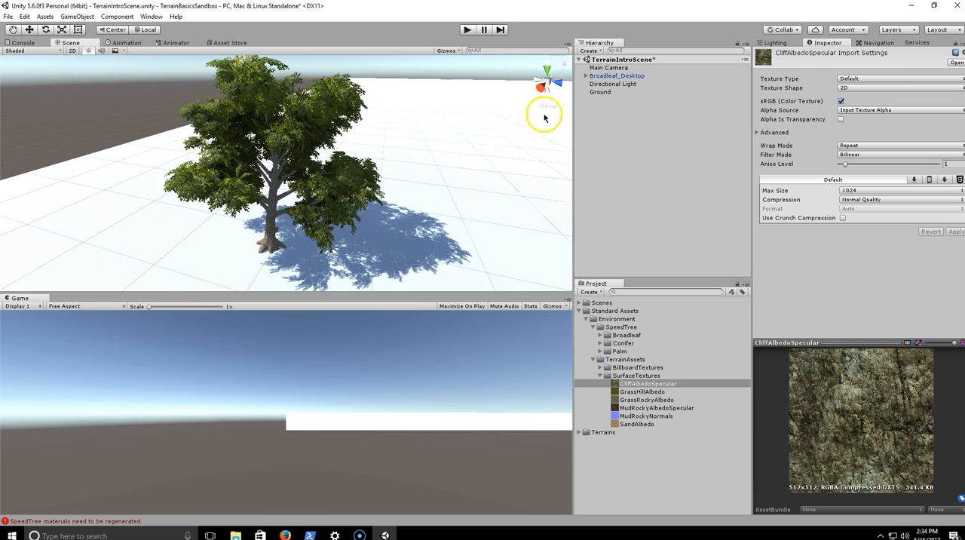
left_click(617, 76)
key("Delete")
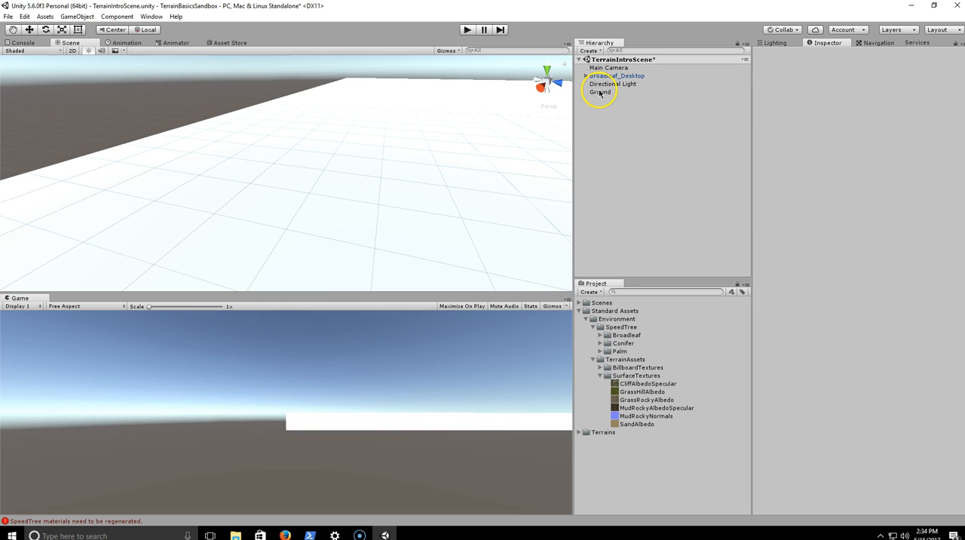
left_click_drag(328, 190, 407, 211, "alt")
key("ctrl+s")
- Collapse the Standard Assets folder and select the Ground terrain to view its terrain tools
left_click(604, 92)
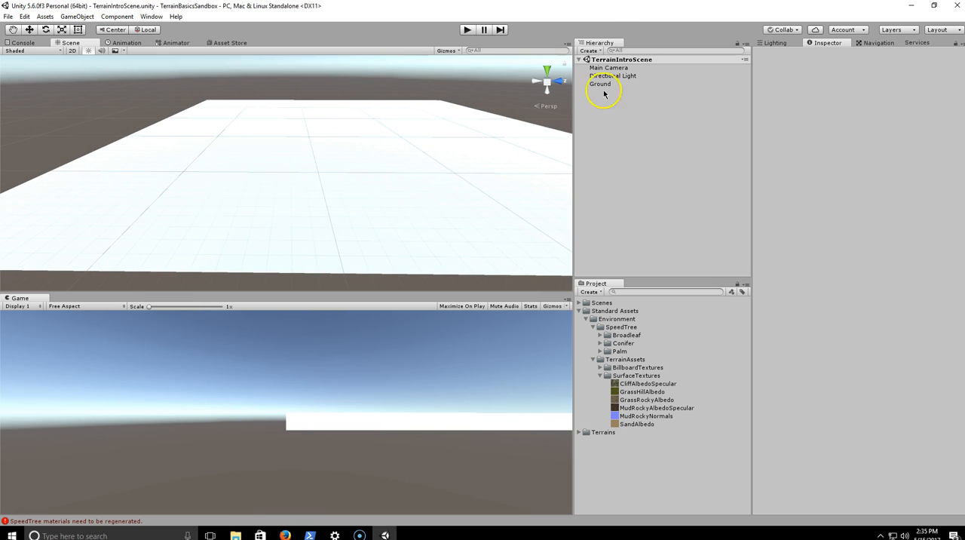
left_click(589, 321)
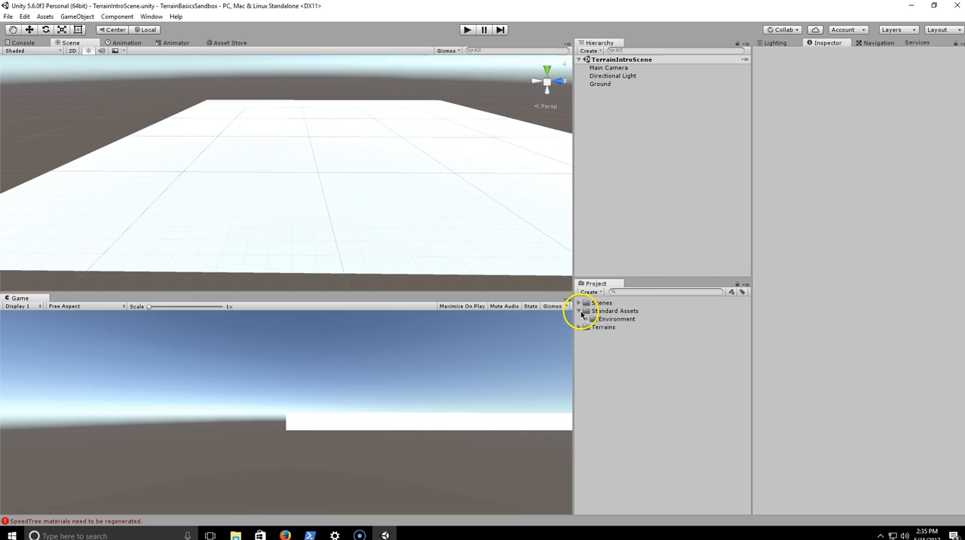
left_click(607, 84)
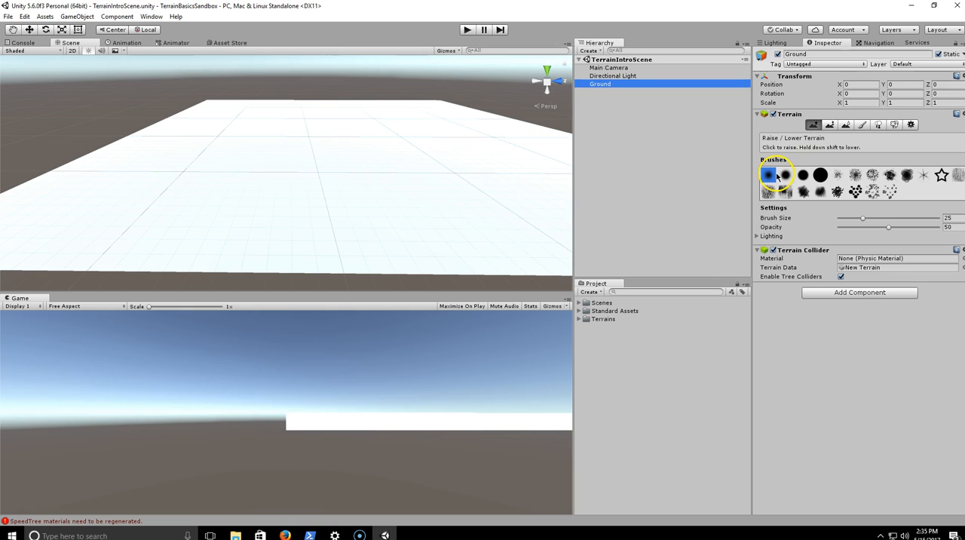
- Look through the available brush shapes of the Raise / Lower Terrain tool
left_click(803, 175)
left_click(839, 175)
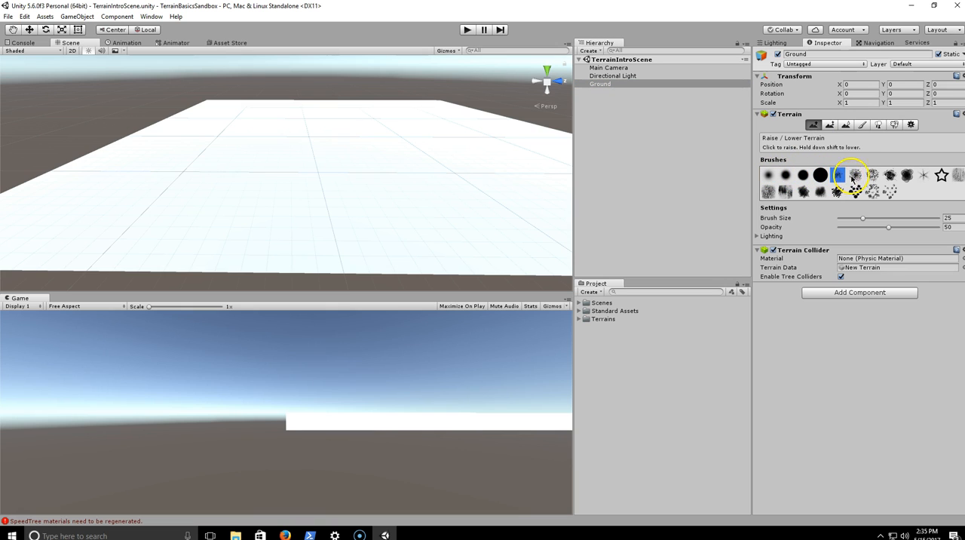
left_click(855, 177)
left_click(872, 177)
left_click(890, 177)
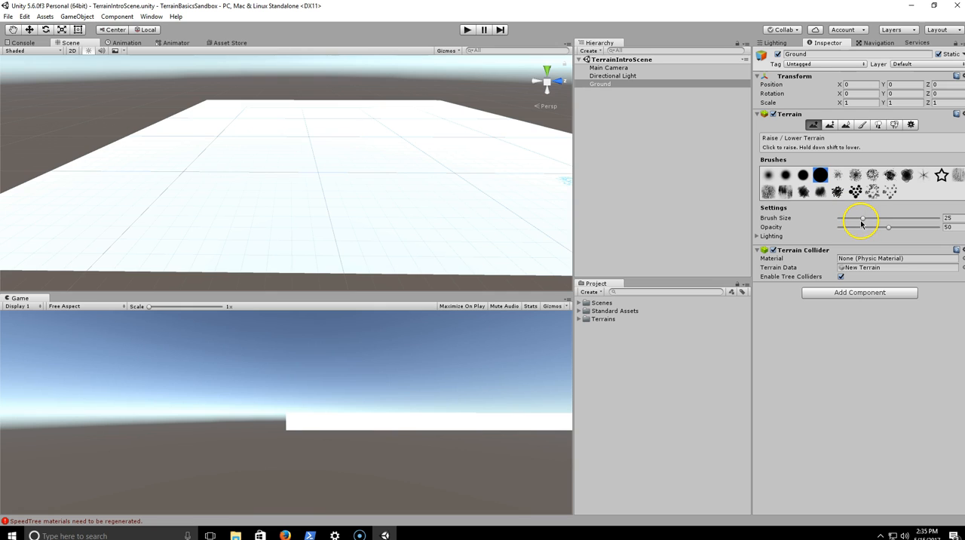
- Set the brush size to 69 and raise several hills along the terrain's near edge with the large solid round brush
left_click_drag(862, 222, 896, 221)
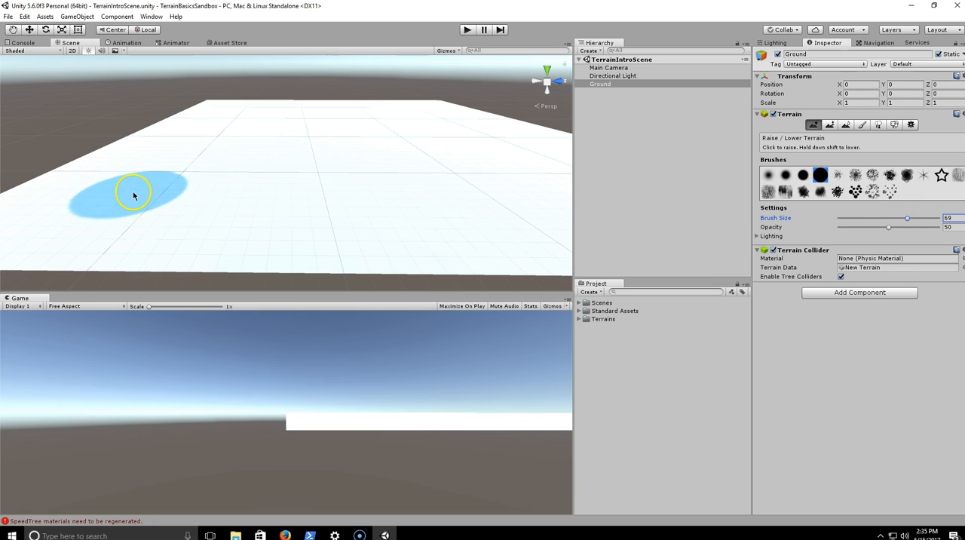
left_click_drag(185, 201, 224, 194)
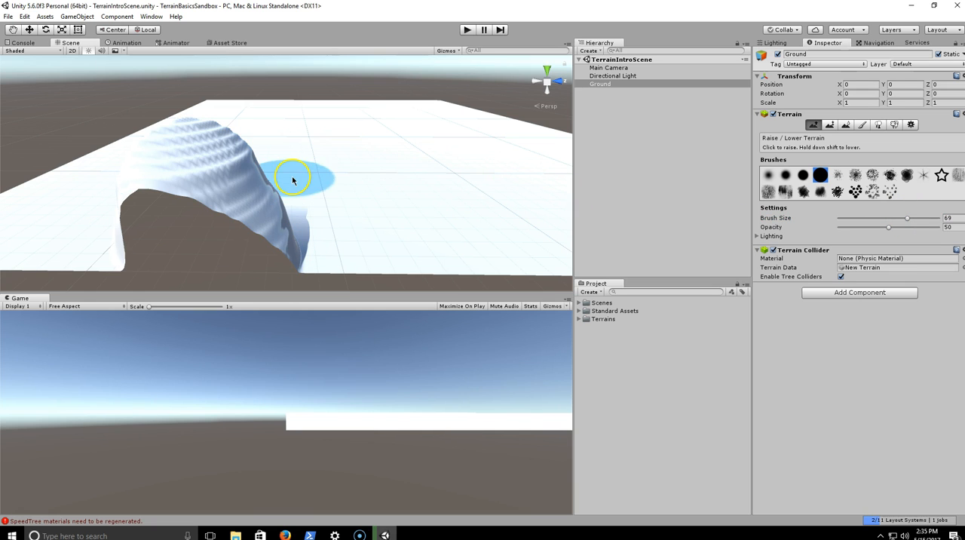
left_click_drag(329, 189, 379, 194)
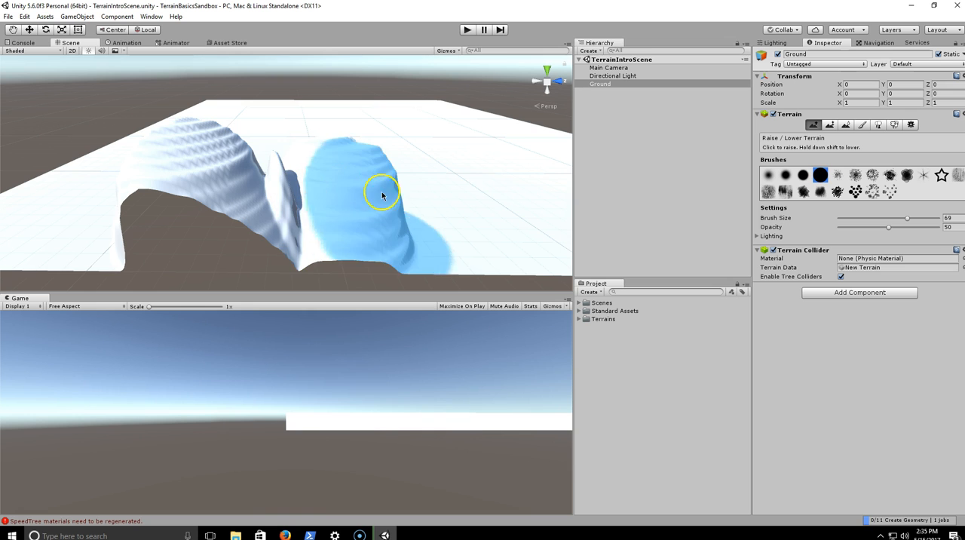
mouse_move(453, 209)
left_mouse_down("alt")
mouse_move(388, 176)
mouse_move(463, 161)
mouse_move(279, 172)
mouse_move(313, 199)
mouse_move(396, 209)
left_mouse_up("alt")
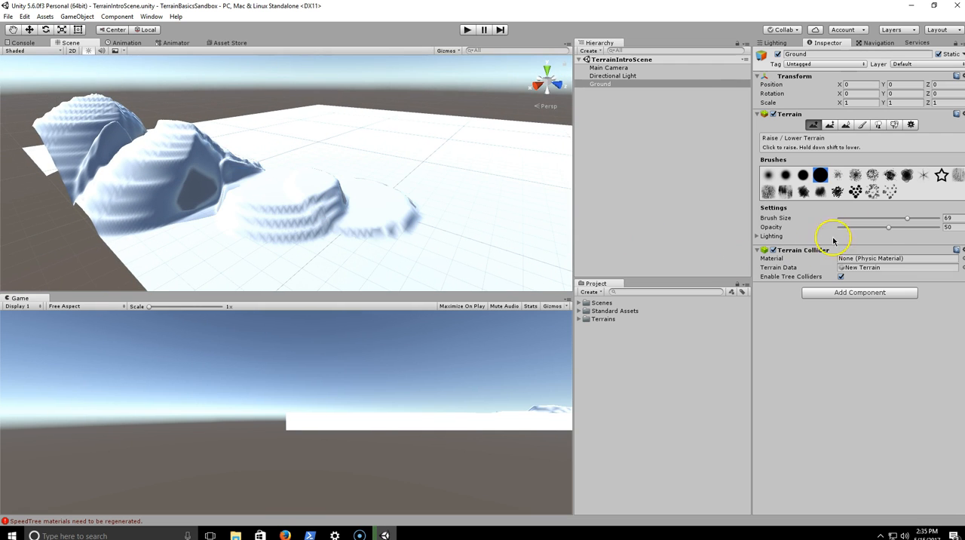
- Raise shallow bumps on the flat ground beside the stepped hills
mouse_move(514, 223)
left_mouse_down()
mouse_move(522, 206)
mouse_move(469, 168)
mouse_move(370, 156)
left_mouse_up()
key("w")
left_click_drag(448, 189, 341, 261, "alt")
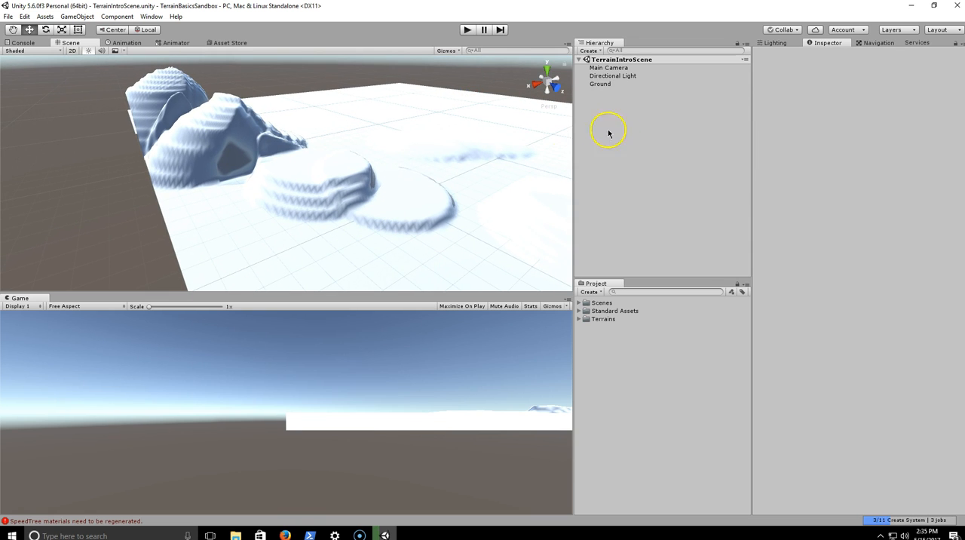
- Reselect Ground's Raise / Lower Terrain tool, set the opacity to 100 and raise tall mountains beside the existing hills
left_click(604, 84)
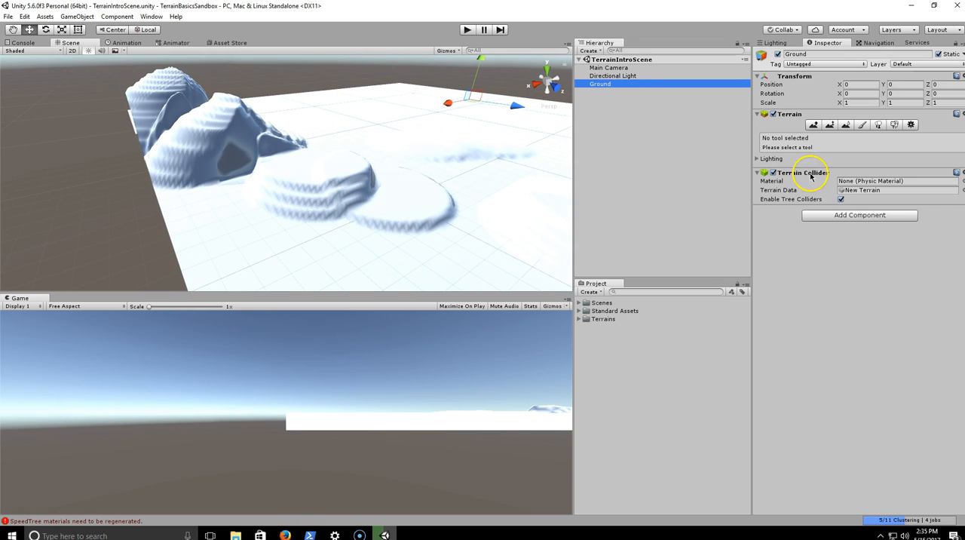
left_click(813, 125)
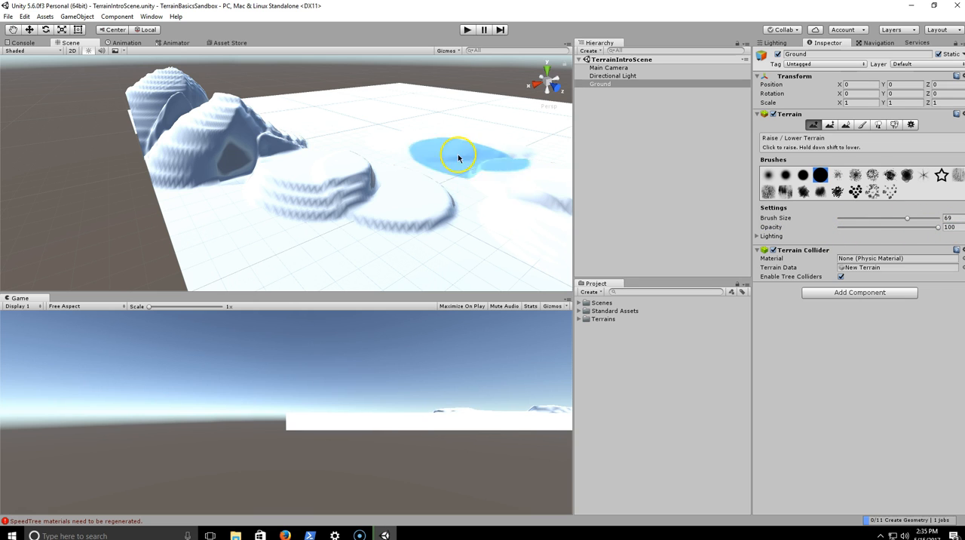
left_click_drag(459, 156, 463, 147)
left_click(338, 144)
mouse_move(422, 179)
right_mouse_down()
mouse_move(438, 155)
mouse_move(377, 162)
mouse_move(453, 172)
mouse_move(442, 168)
mouse_move(430, 188)
mouse_move(455, 190)
right_mouse_up()
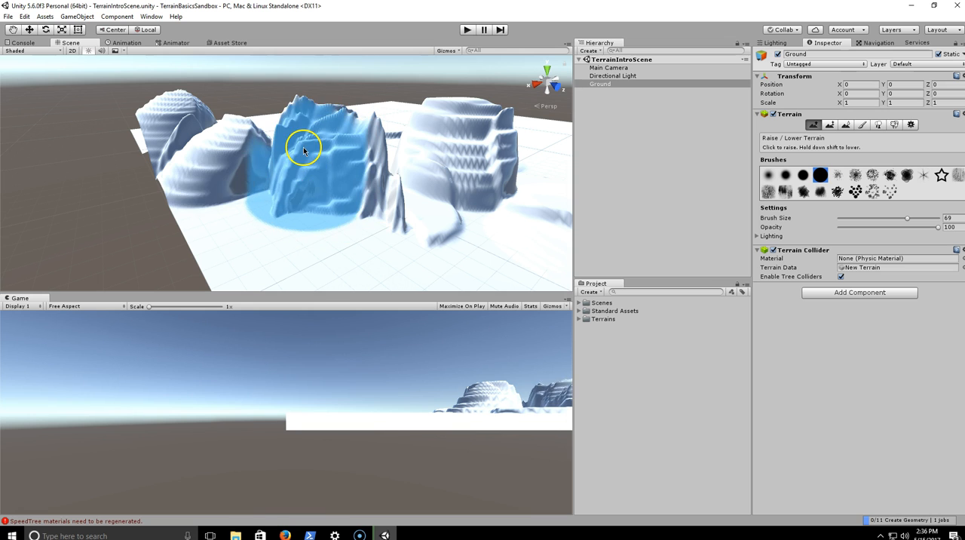
- Set the Raise / Lower Terrain opacity to 20 and lower the round hill and surrounding mountains into more irregular shapes
key("w")
mouse_move(421, 187)
right_mouse_down()
mouse_move(458, 199)
mouse_move(481, 177)
mouse_move(493, 133)
mouse_move(493, 166)
mouse_move(532, 222)
mouse_move(327, 204)
mouse_move(342, 235)
mouse_move(323, 224)
right_mouse_up()
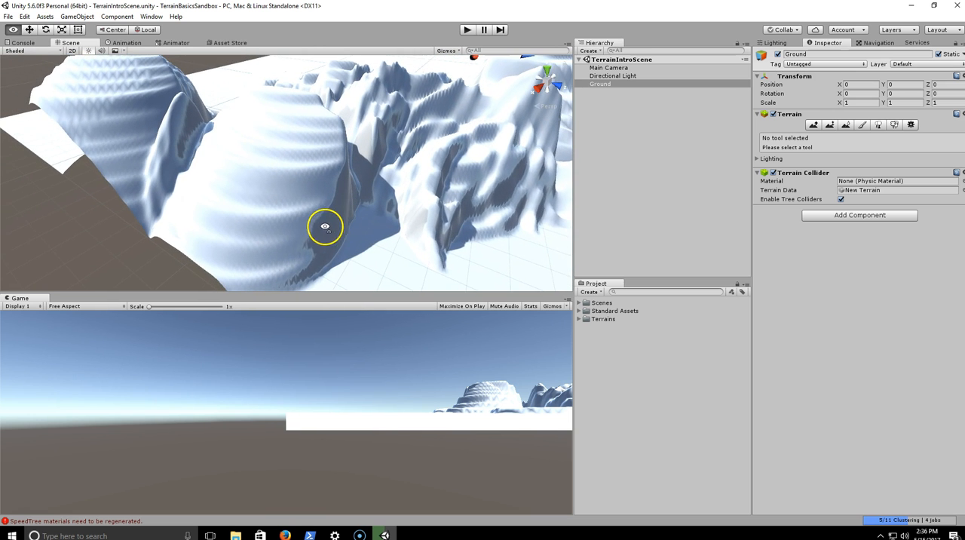
left_click(814, 125)
mouse_move(269, 194)
left_mouse_down("shift")
mouse_move(330, 177)
mouse_move(288, 145)
left_mouse_up("shift")
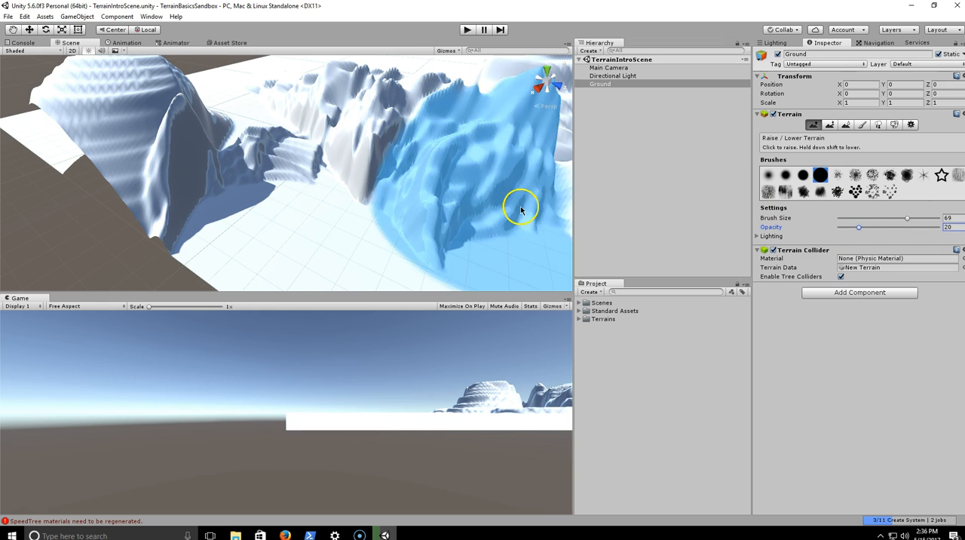
mouse_move(461, 150)
left_mouse_down("shift")
mouse_move(470, 144)
mouse_move(405, 117)
left_mouse_up("shift")
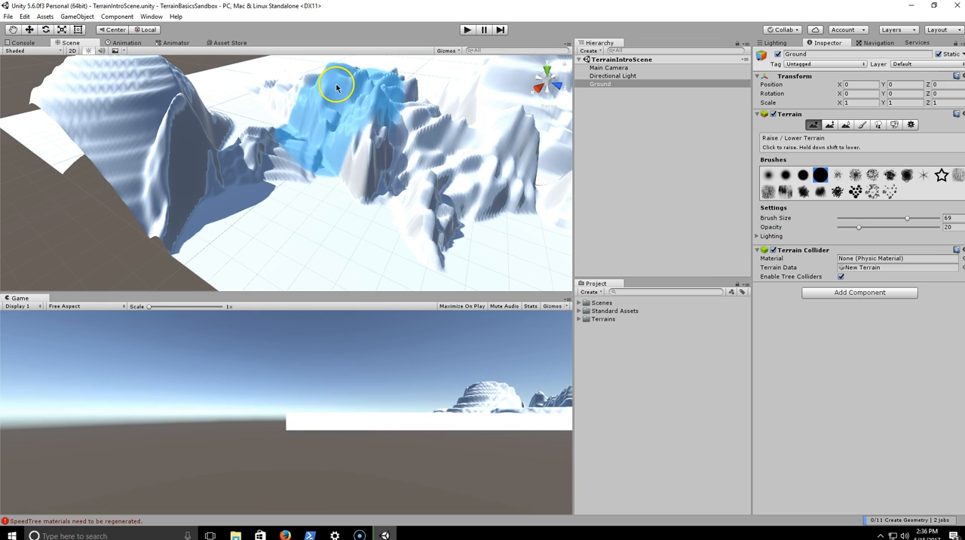
left_click_drag(375, 89, 504, 142, "shift")
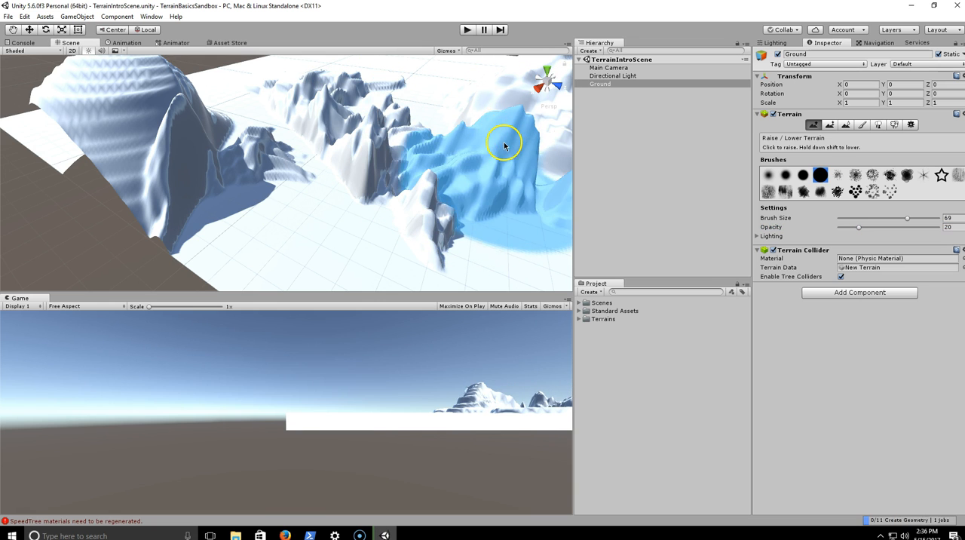
mouse_move(142, 121)
left_mouse_down("shift")
mouse_move(76, 86)
mouse_move(163, 111)
left_mouse_up("shift")
mouse_move(387, 172)
left_mouse_down("alt")
mouse_move(461, 213)
mouse_move(426, 215)
mouse_move(446, 198)
mouse_move(461, 209)
left_mouse_up("alt")
- Set the brush size to 23 and, using Paint Height with a height of 192, paint tall pillars among the mountains
left_click(907, 221)
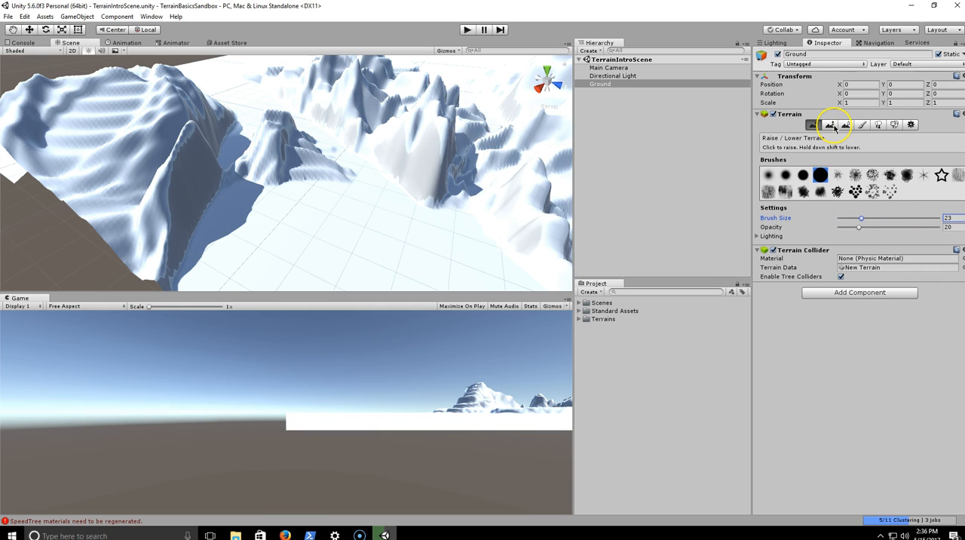
left_click(831, 125)
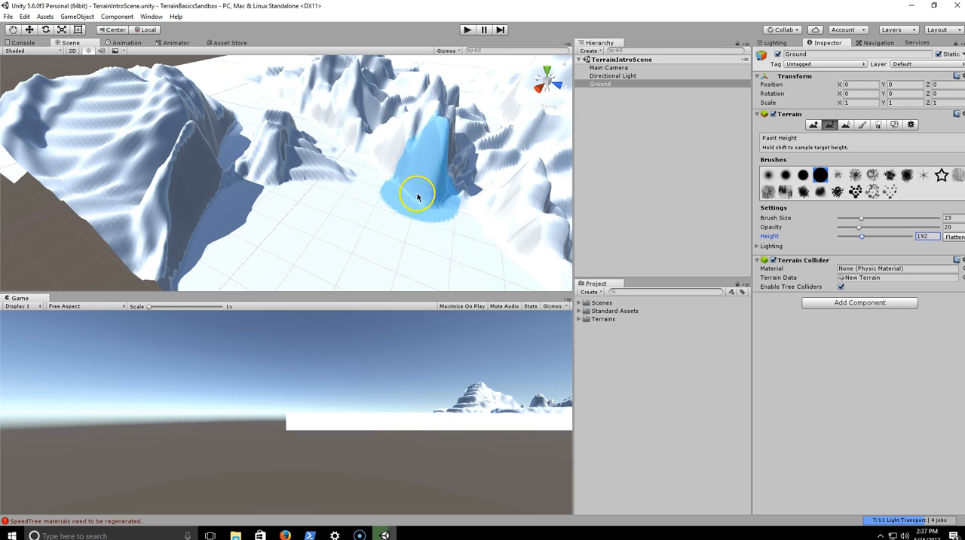
mouse_move(385, 246)
left_mouse_down()
mouse_move(422, 233)
mouse_move(394, 243)
mouse_move(396, 254)
mouse_move(439, 159)
mouse_move(431, 164)
mouse_move(424, 144)
mouse_move(443, 144)
left_mouse_up()
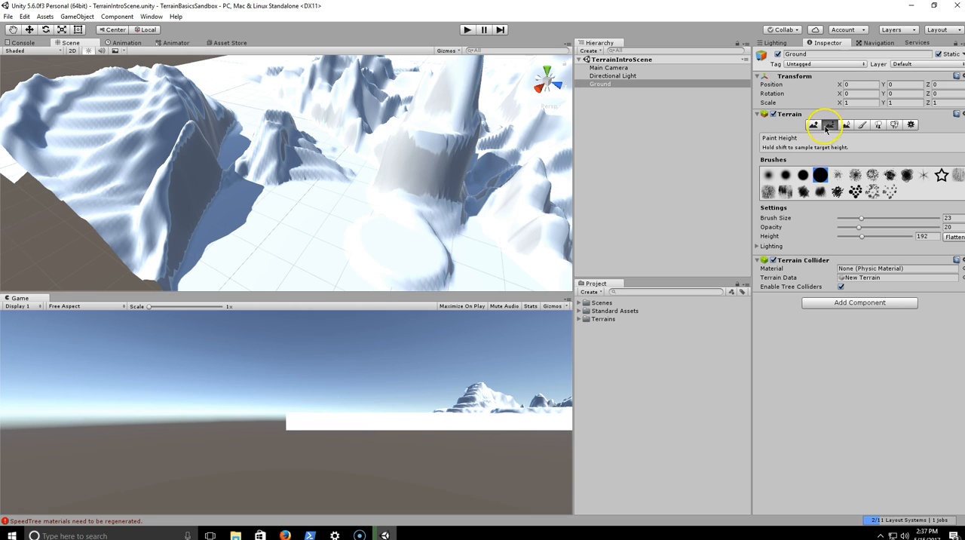
mouse_move(340, 254)
left_mouse_down()
mouse_move(395, 244)
mouse_move(437, 216)
left_mouse_up()
- Set the Paint Height target to 27 and cut the tall pillars near the terrain's edge down to lower plateaus
scroll(435, 157, "down", 7)
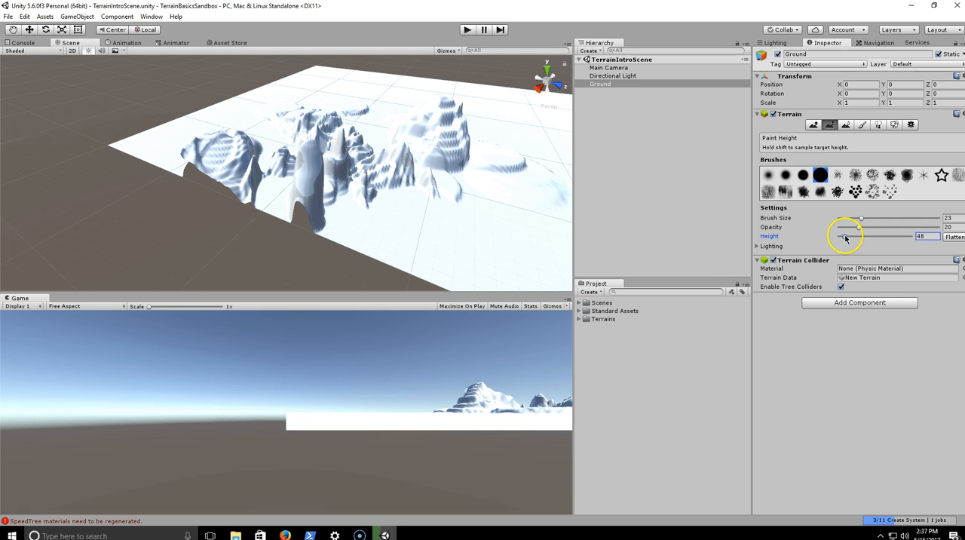
scroll(295, 165, "up", 6)
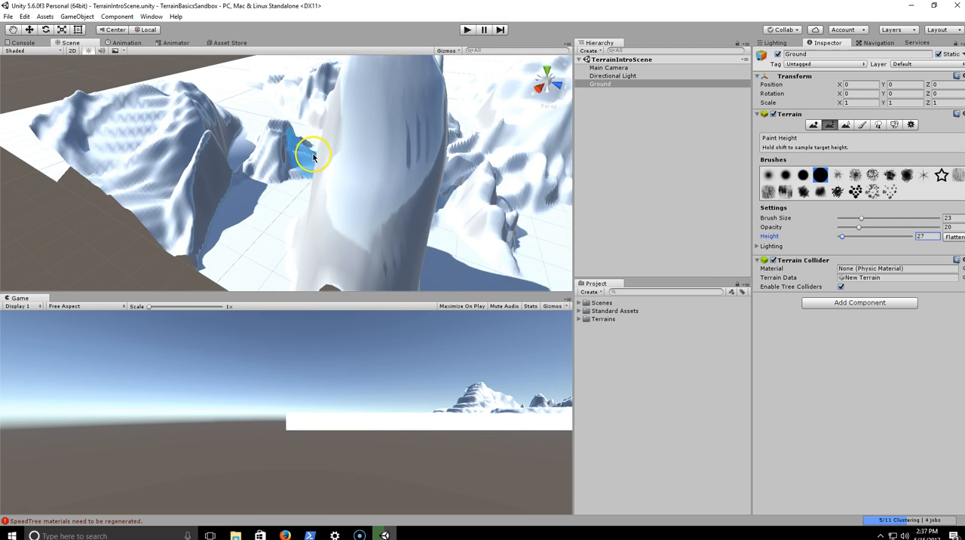
scroll(314, 157, "down", 4)
mouse_move(330, 226)
left_mouse_down()
mouse_move(336, 184)
mouse_move(328, 155)
mouse_move(324, 167)
mouse_move(327, 181)
mouse_move(345, 150)
mouse_move(371, 164)
mouse_move(339, 168)
mouse_move(399, 216)
mouse_move(440, 194)
mouse_move(433, 202)
mouse_move(472, 156)
mouse_move(416, 207)
mouse_move(420, 181)
mouse_move(448, 162)
mouse_move(435, 173)
mouse_move(383, 172)
mouse_move(446, 192)
left_mouse_up()
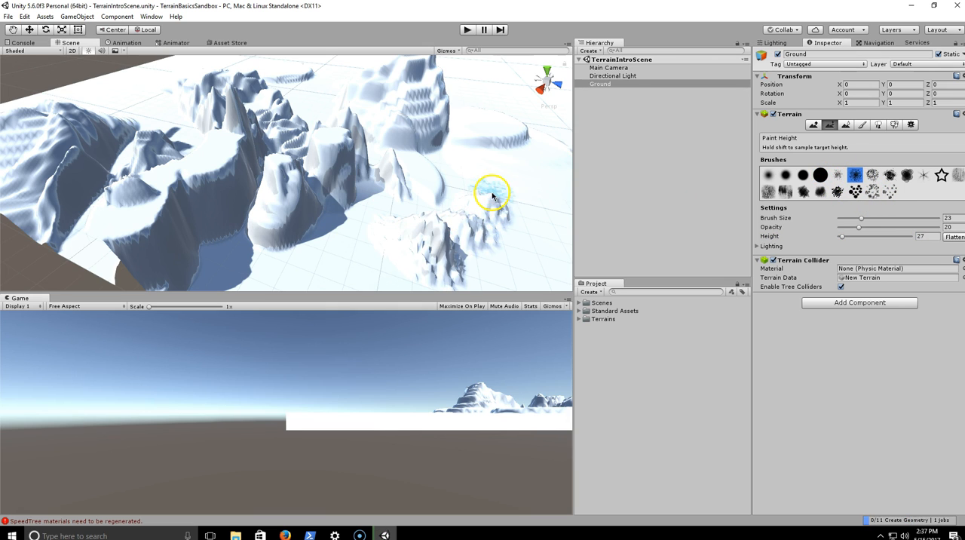
- Paint a rough ridge around the open flat area with the speckled brush at height 27
mouse_move(493, 198)
left_mouse_down("alt")
mouse_move(500, 236)
mouse_move(407, 234)
left_mouse_up("alt")
left_click_drag(330, 255, 388, 190, "alt")
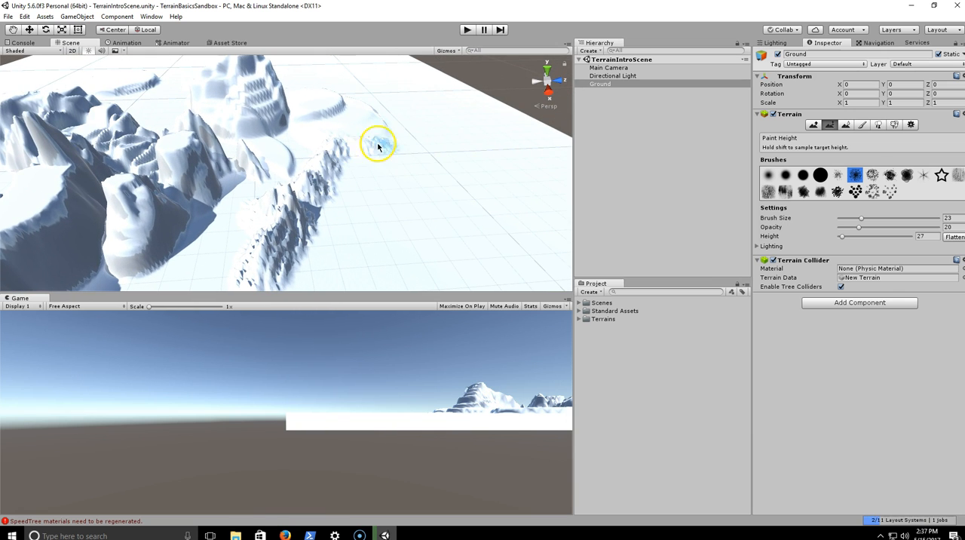
mouse_move(448, 155)
left_mouse_down()
mouse_move(524, 200)
mouse_move(564, 297)
left_mouse_up()
left_click_drag(542, 213, 540, 231, "alt")
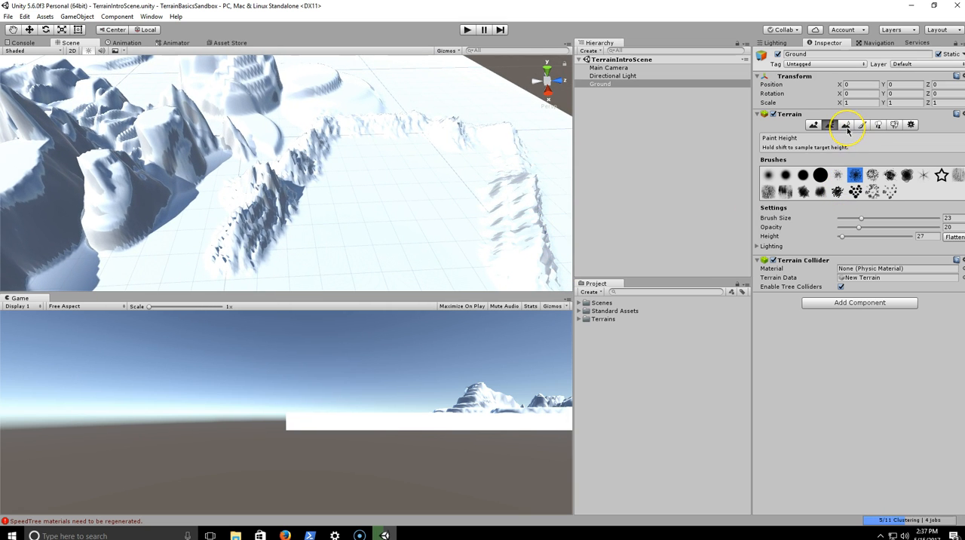
- Use Smooth Height with the soft irregular blob brush at size 23 and opacity 20 to smooth the rough ridge around the flat area
left_click(846, 125)
right_click_drag(482, 191, 424, 203)
key("w")
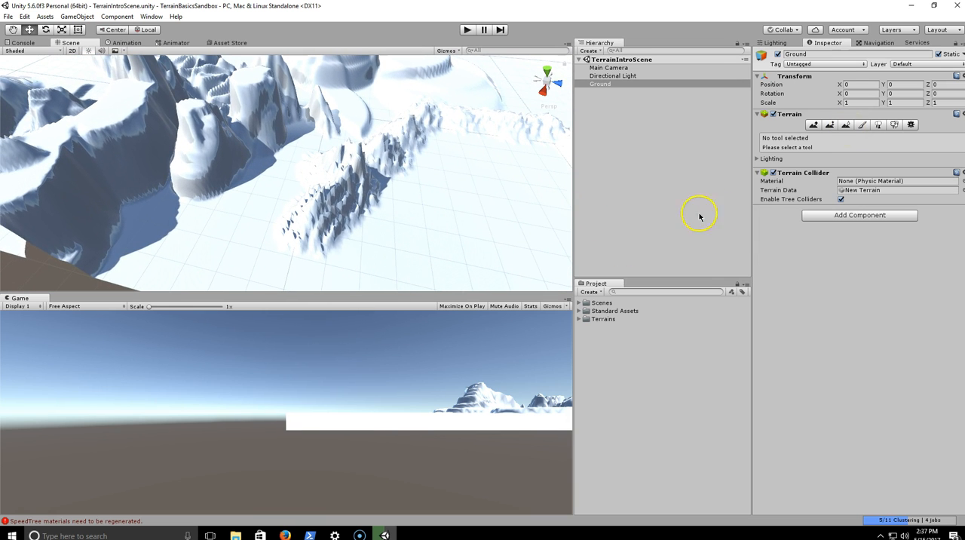
left_click(846, 126)
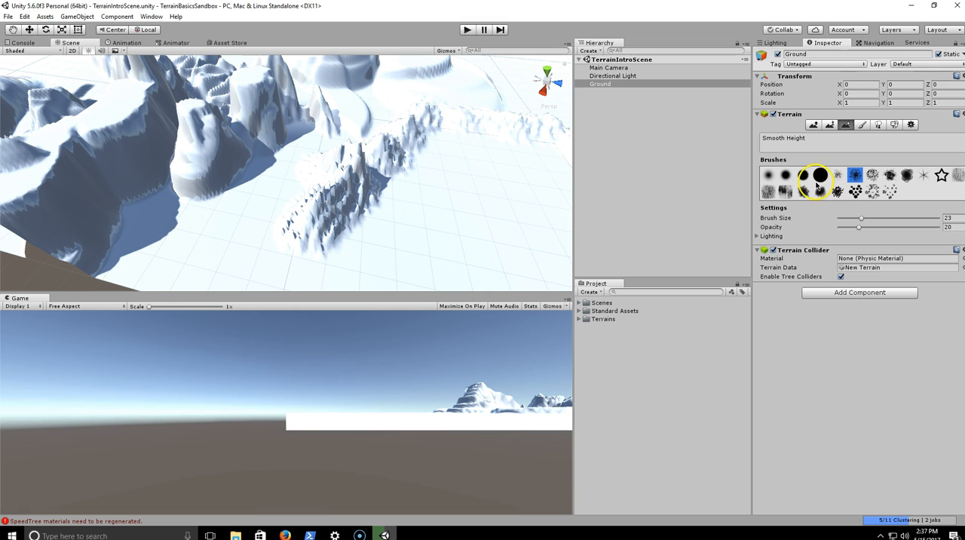
left_click(820, 192)
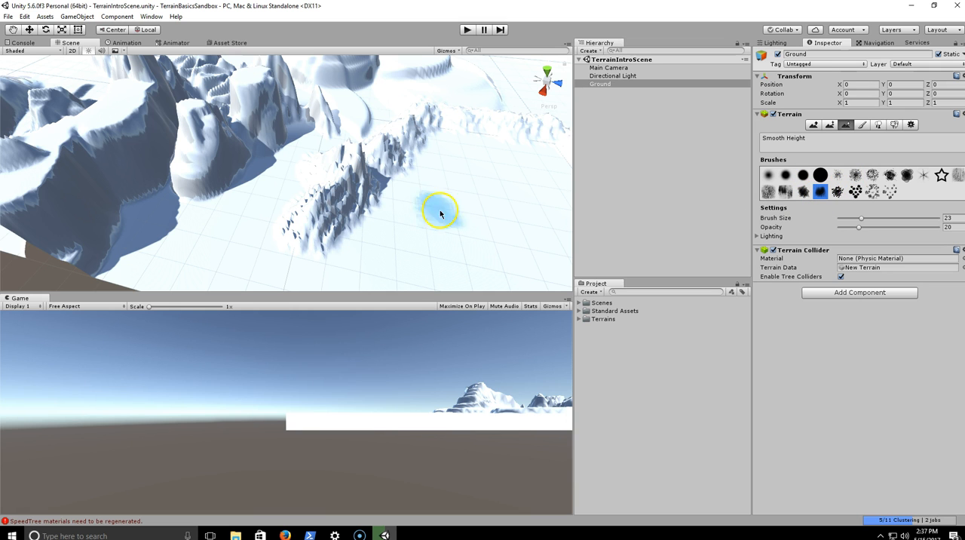
mouse_move(430, 157)
left_mouse_down("alt")
mouse_move(425, 191)
mouse_move(455, 177)
mouse_move(517, 222)
left_mouse_up("alt")
mouse_move(75, 190)
left_mouse_down()
mouse_move(75, 168)
mouse_move(81, 200)
mouse_move(44, 115)
left_mouse_up()
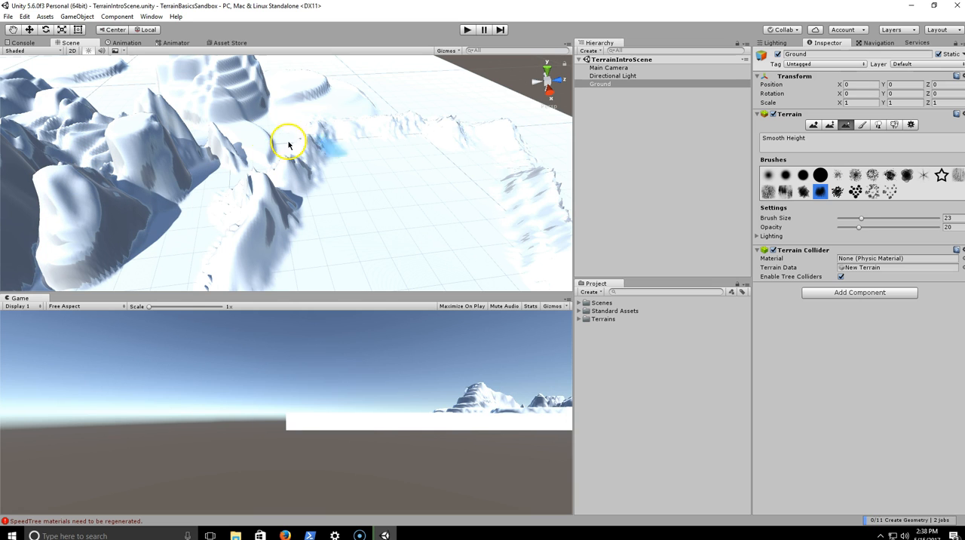
mouse_move(370, 202)
left_mouse_down("alt")
mouse_move(391, 203)
mouse_move(235, 207)
mouse_move(297, 209)
mouse_move(314, 189)
left_mouse_up("alt")
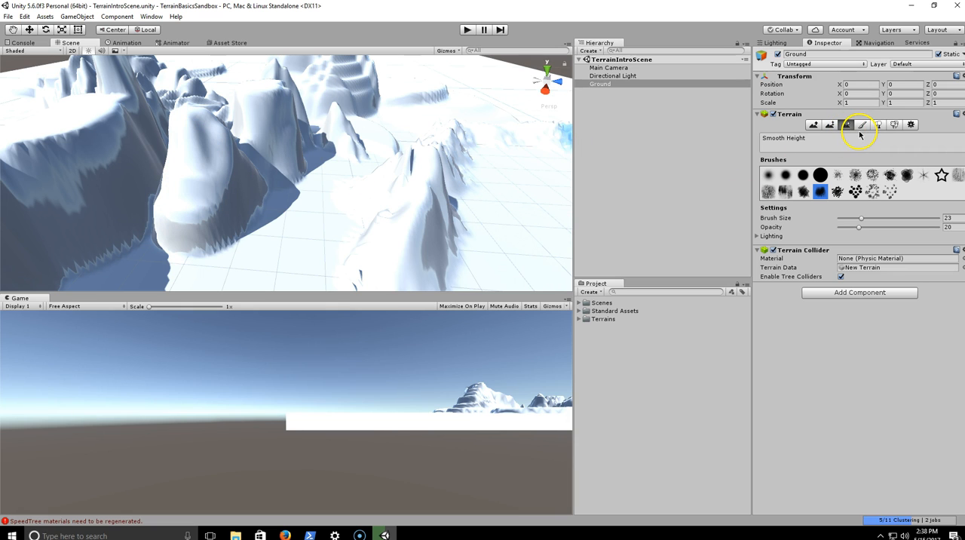
- Switch the Ground terrain to Paint Texture and start adding a new terrain texture
left_click(862, 125)
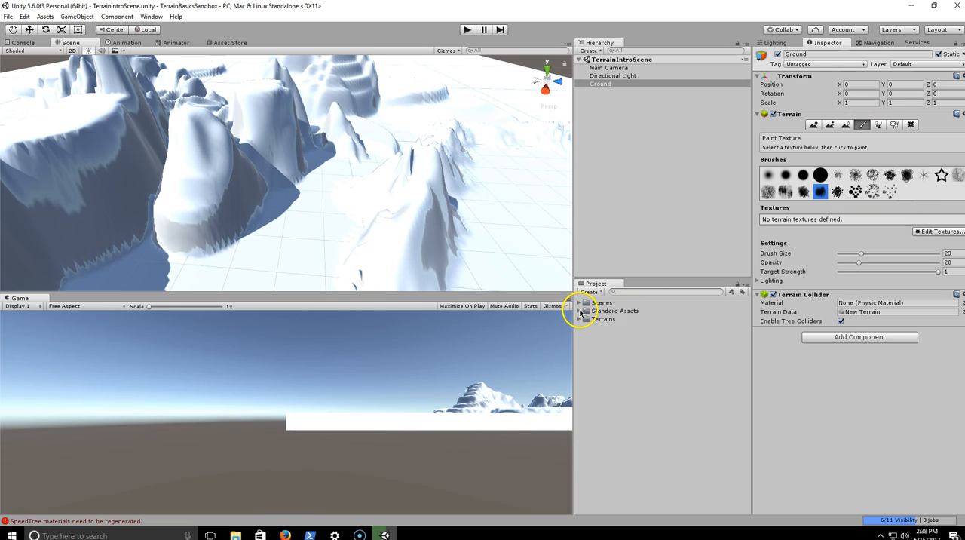
left_click(936, 232)
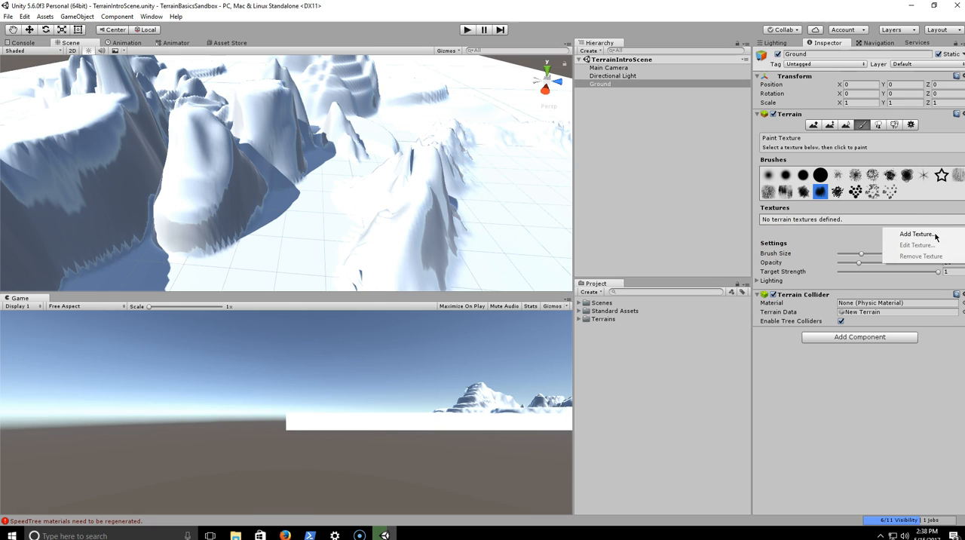
left_click(917, 235)
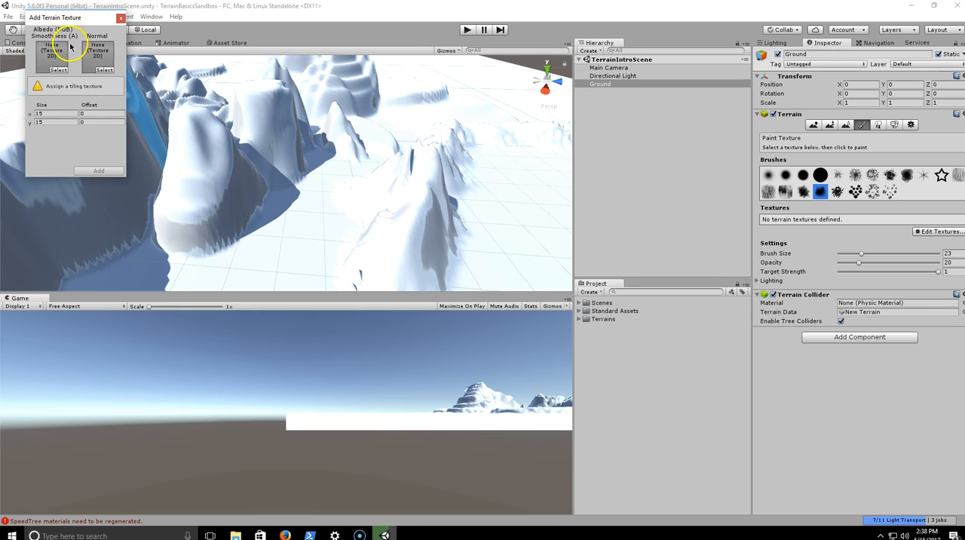
left_click(104, 70)
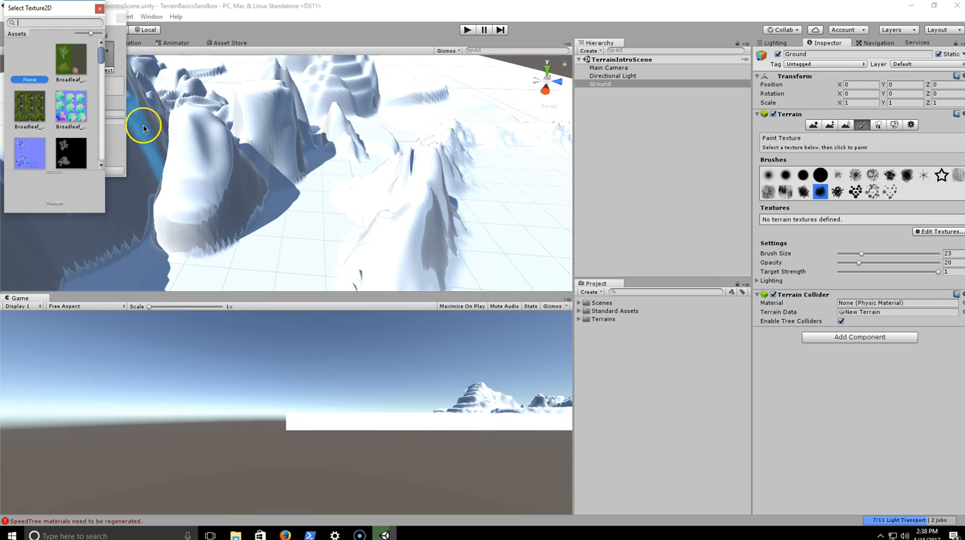
left_click(92, 48)
scroll(90, 60, "down", 10)
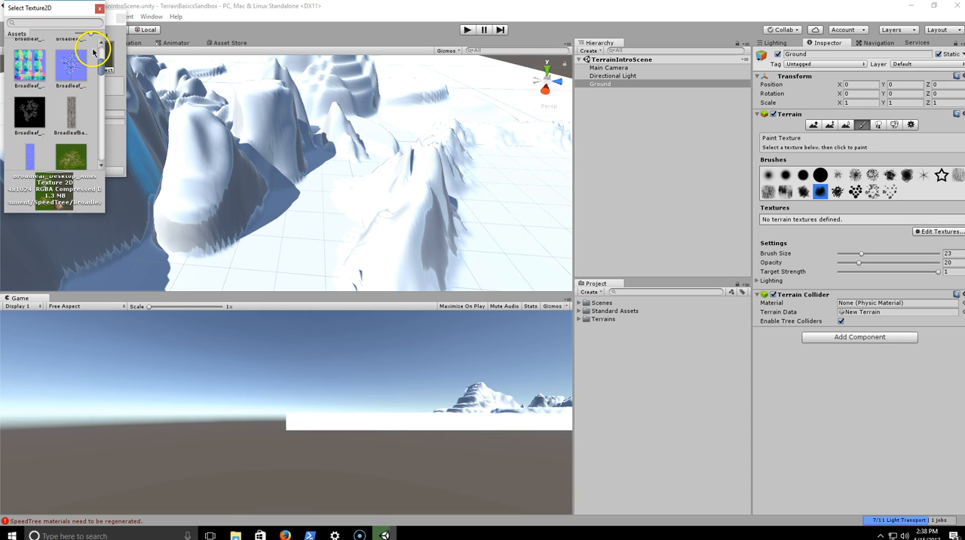
scroll(83, 83, "down", 4)
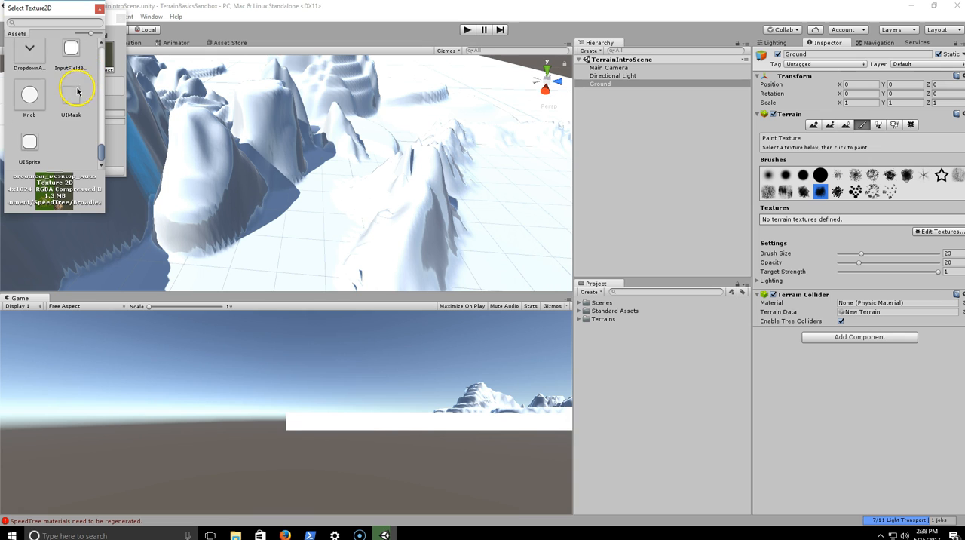
left_click(96, 9)
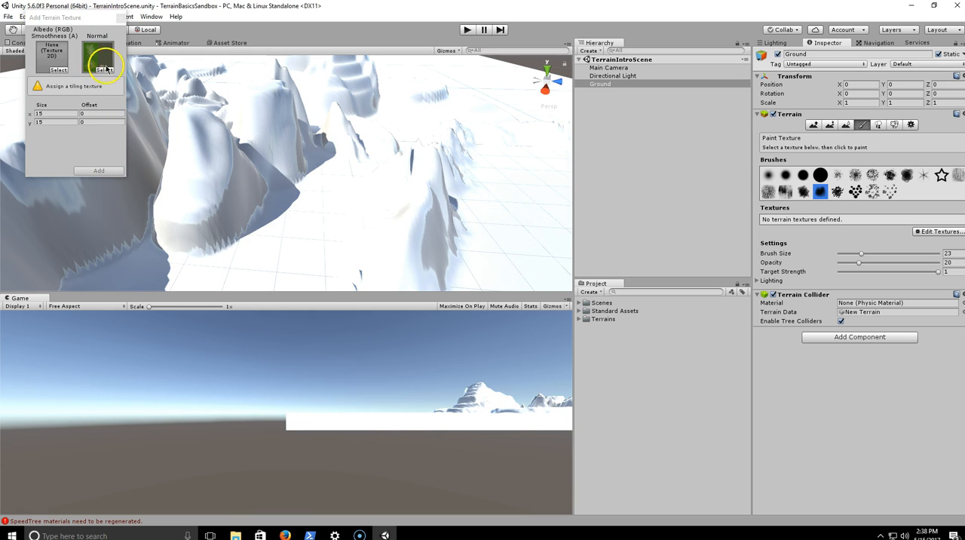
left_click(103, 68)
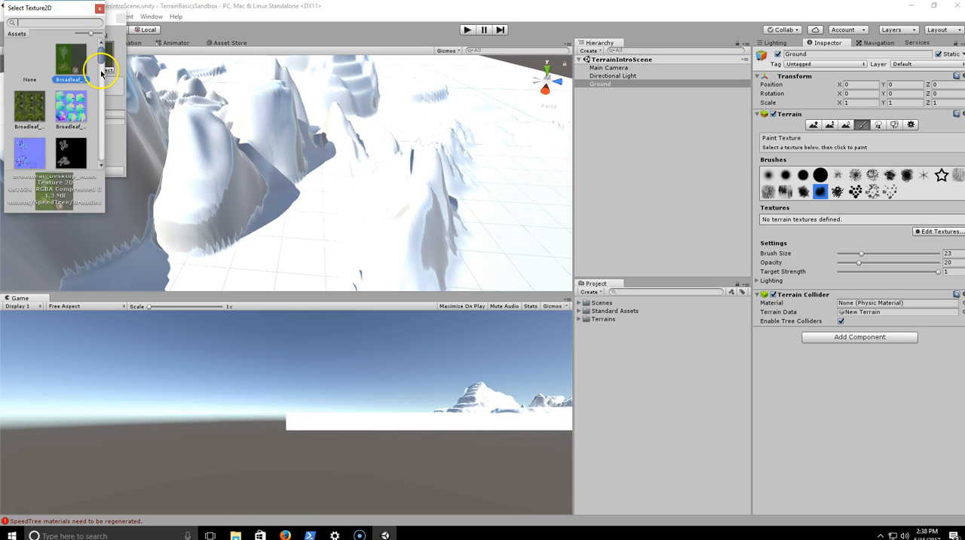
left_click(19, 58)
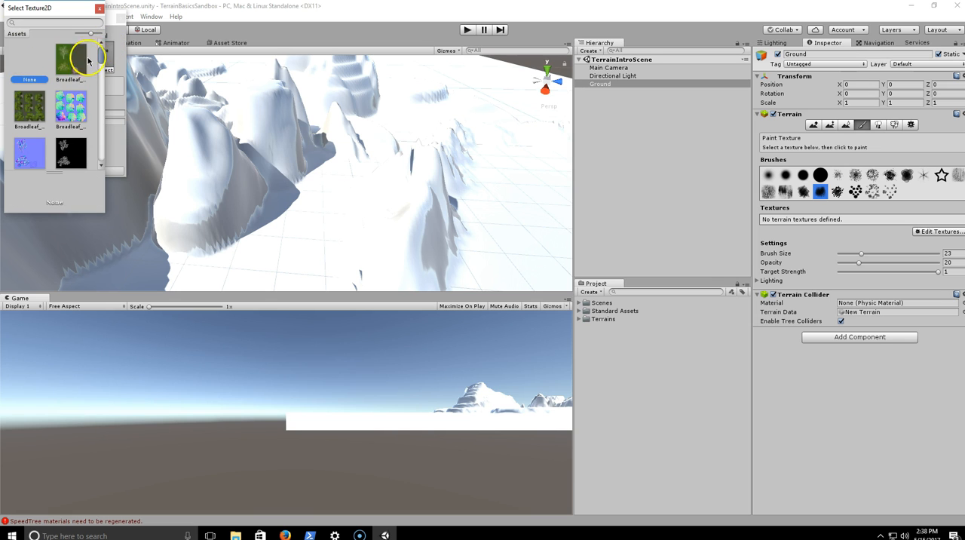
left_click(99, 9)
- Choose GrassRockyAlbedo as the albedo texture and add it as the terrain's base texture
left_click(58, 69)
scroll(51, 94, "down", 5)
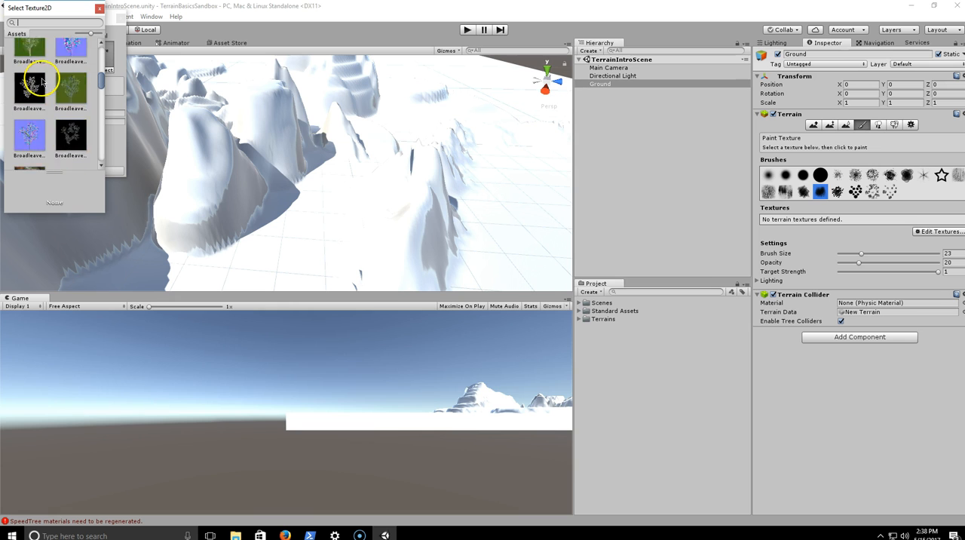
scroll(44, 81, "down", 8)
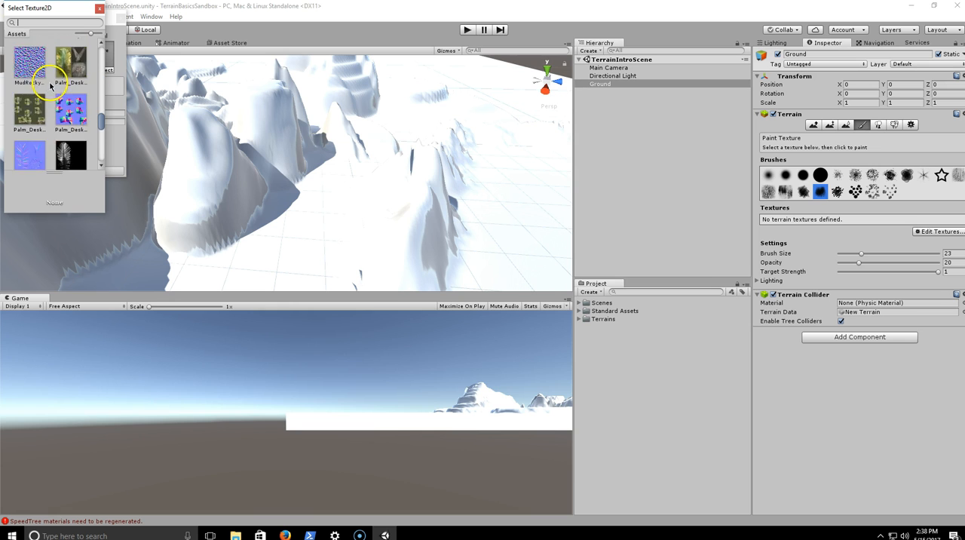
scroll(69, 86, "up", 2)
left_click(72, 91)
scroll(73, 92, "up", 1)
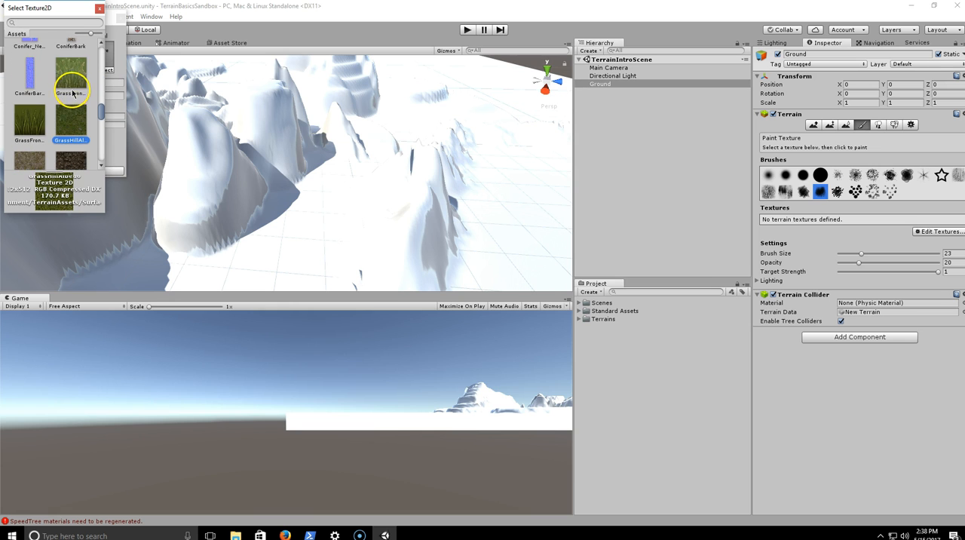
left_click(73, 78)
left_click(64, 121)
scroll(70, 119, "down", 1)
scroll(70, 122, "up", 1)
scroll(71, 127, "down", 1)
left_click(29, 138)
left_click(75, 96)
left_click(35, 133)
double_click(35, 133)
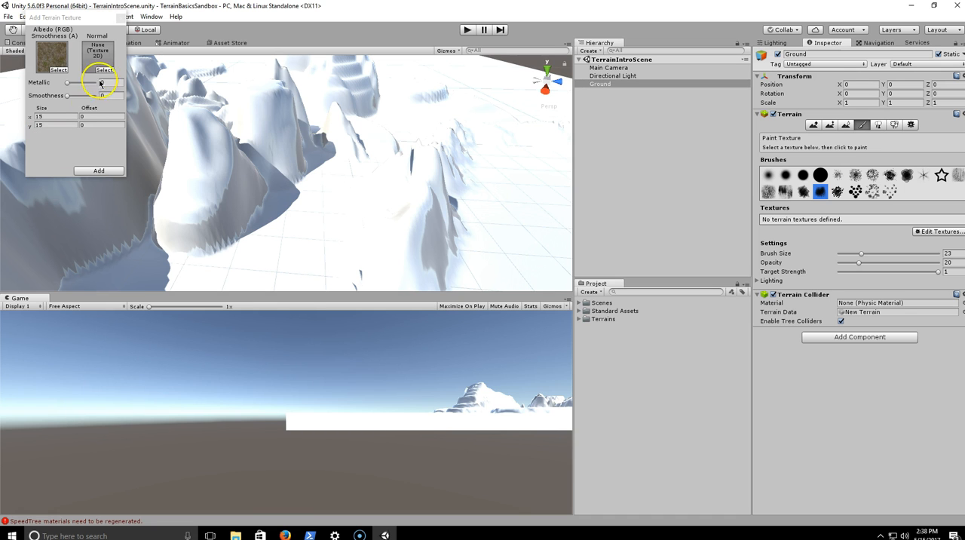
left_click(99, 169)
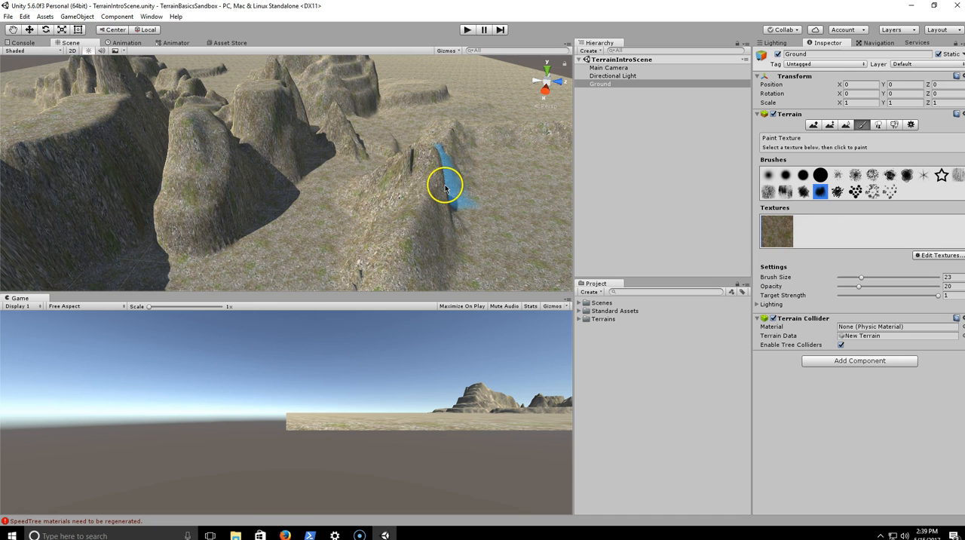
- Add GrassHillAlbedo as a second terrain texture
mouse_move(339, 195)
left_mouse_down("alt")
mouse_move(224, 191)
mouse_move(345, 184)
mouse_move(394, 209)
mouse_move(377, 186)
mouse_move(390, 200)
mouse_move(327, 176)
mouse_move(351, 187)
left_mouse_up("alt")
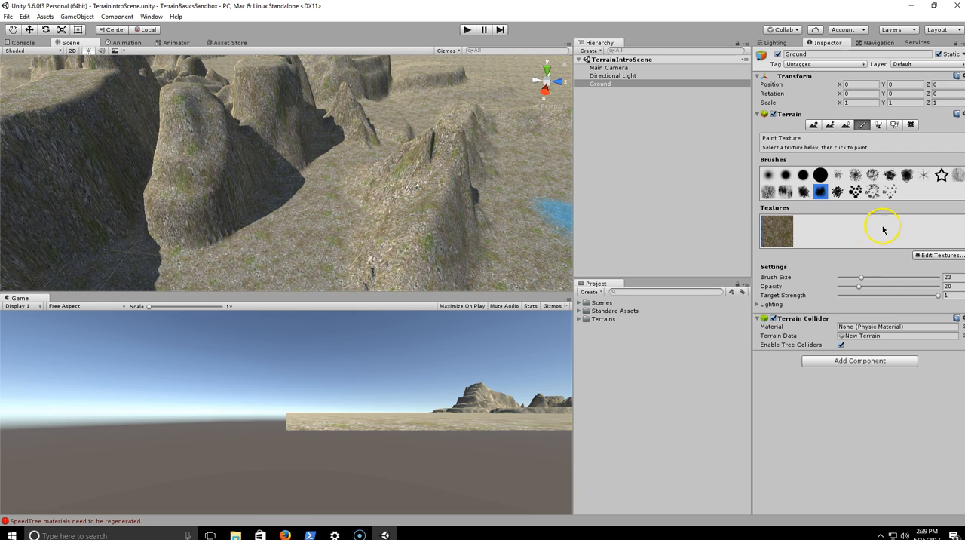
left_click(937, 256)
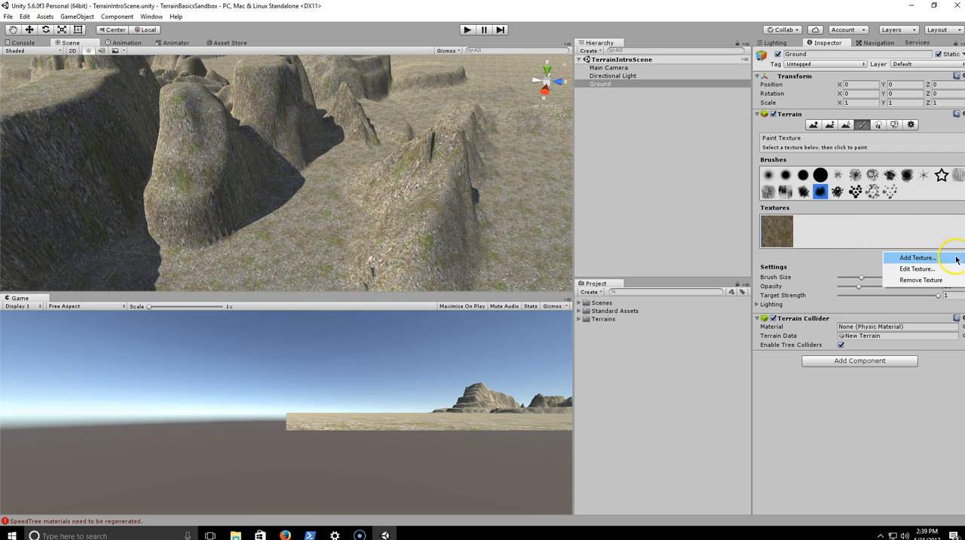
left_click(917, 258)
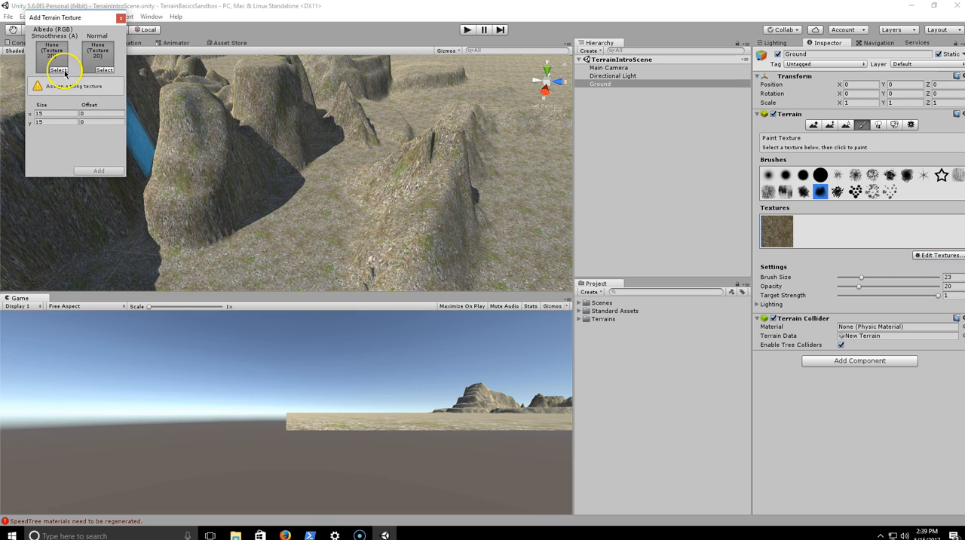
left_click(61, 70)
scroll(73, 104, "down", 3)
scroll(73, 104, "down", 10)
scroll(73, 104, "down", 5)
left_click(74, 92)
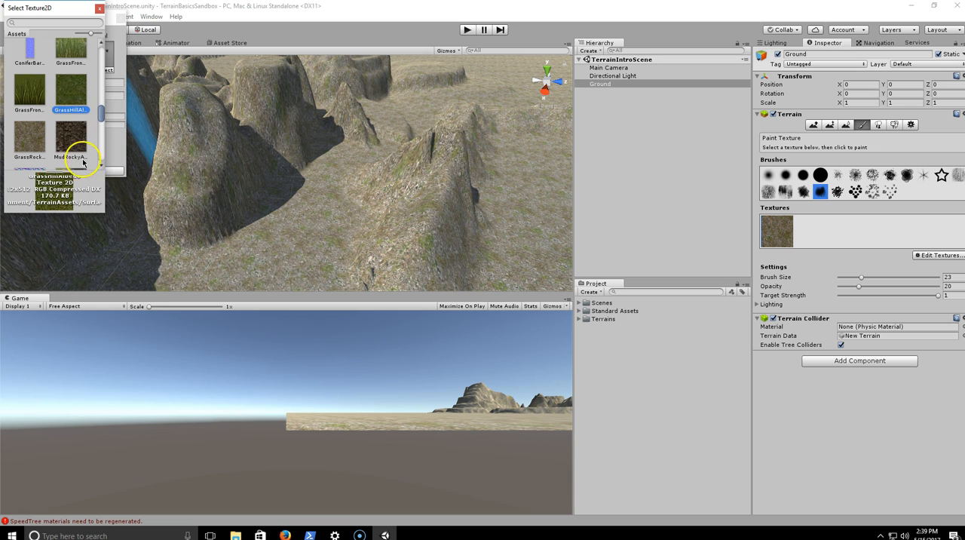
left_click(99, 12)
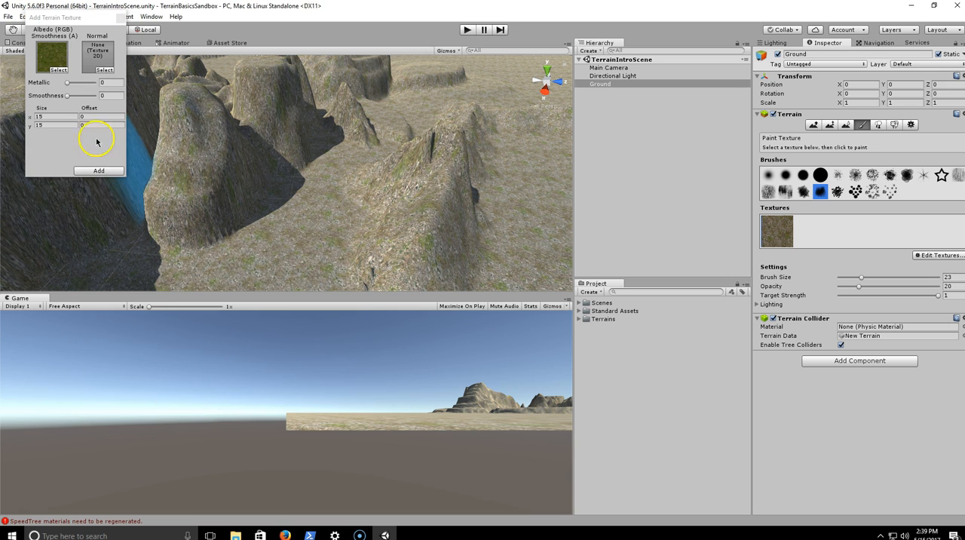
left_click(97, 167)
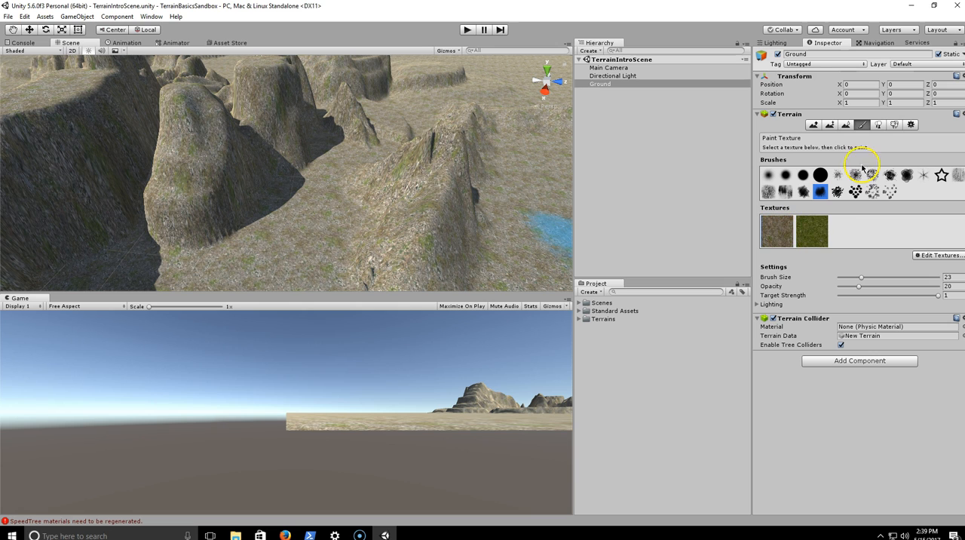
- Paint the GrassHillAlbedo texture over the valley floor and lower slopes between the mountains and the ridge
left_click(812, 219)
mouse_move(331, 198)
left_mouse_down()
mouse_move(308, 189)
mouse_move(278, 229)
mouse_move(280, 241)
mouse_move(349, 157)
mouse_move(329, 155)
mouse_move(336, 146)
mouse_move(384, 151)
mouse_move(338, 181)
mouse_move(340, 230)
mouse_move(297, 251)
left_mouse_up()
mouse_move(430, 188)
right_mouse_down()
mouse_move(410, 190)
mouse_move(414, 217)
mouse_move(443, 218)
right_mouse_up()
mouse_move(443, 218)
left_mouse_down()
mouse_move(284, 213)
mouse_move(138, 243)
mouse_move(341, 251)
mouse_move(386, 194)
left_mouse_up()
mouse_move(362, 230)
right_mouse_down()
mouse_move(396, 255)
mouse_move(348, 235)
mouse_move(356, 233)
right_mouse_up()
left_click_drag(356, 233, 460, 262)
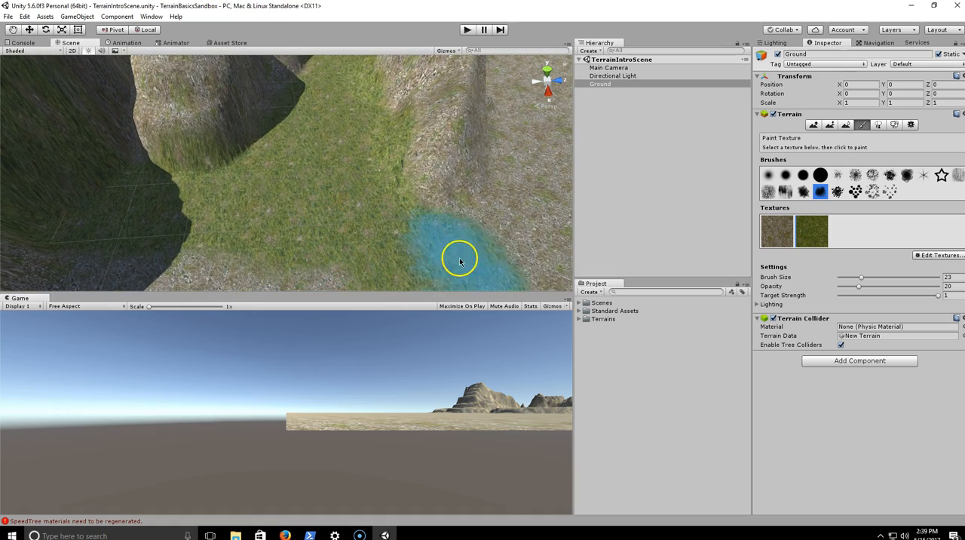
right_click_drag(340, 237, 267, 231)
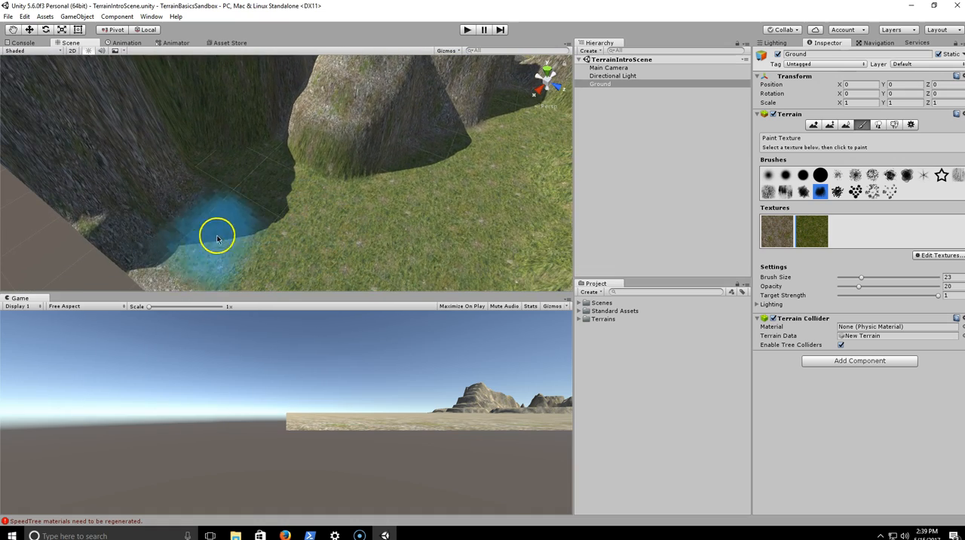
right_click_drag(203, 207, 358, 189)
right_click_drag(343, 221, 428, 217)
mouse_move(360, 202)
left_mouse_down()
mouse_move(254, 166)
mouse_move(254, 144)
left_mouse_up()
mouse_move(385, 186)
right_mouse_down()
mouse_move(291, 239)
mouse_move(213, 259)
mouse_move(239, 242)
mouse_move(101, 259)
mouse_move(299, 285)
mouse_move(336, 243)
mouse_move(272, 250)
mouse_move(317, 226)
right_mouse_up()
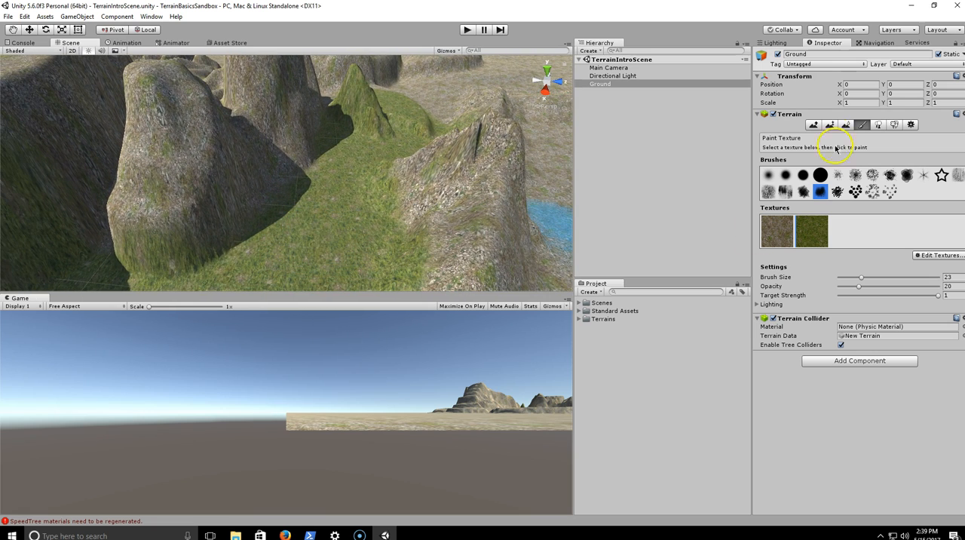
- Switch the terrain to Place Trees and expand Standard Assets and Environment to examine the SpeedTree folders Broadleaf, Conifer and Palm
left_click(878, 125)
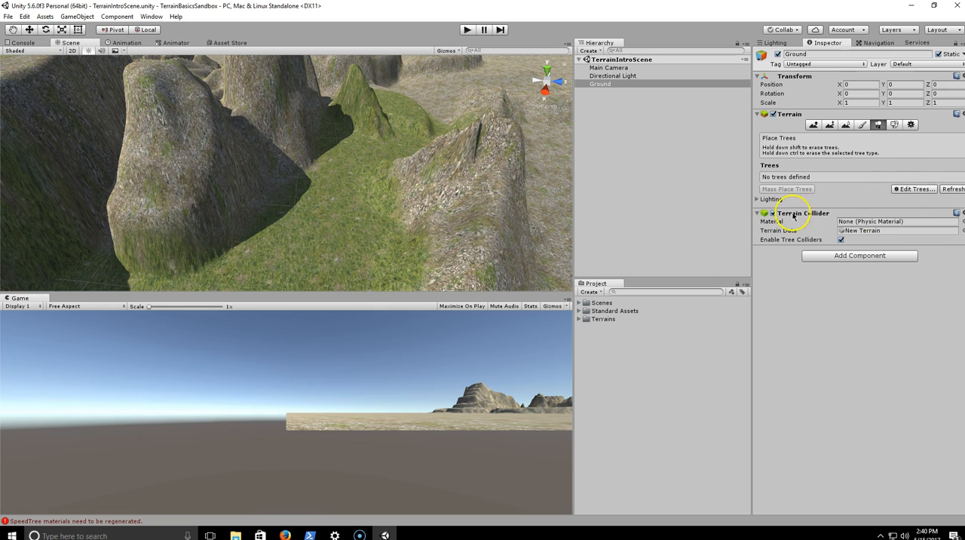
left_click(578, 312)
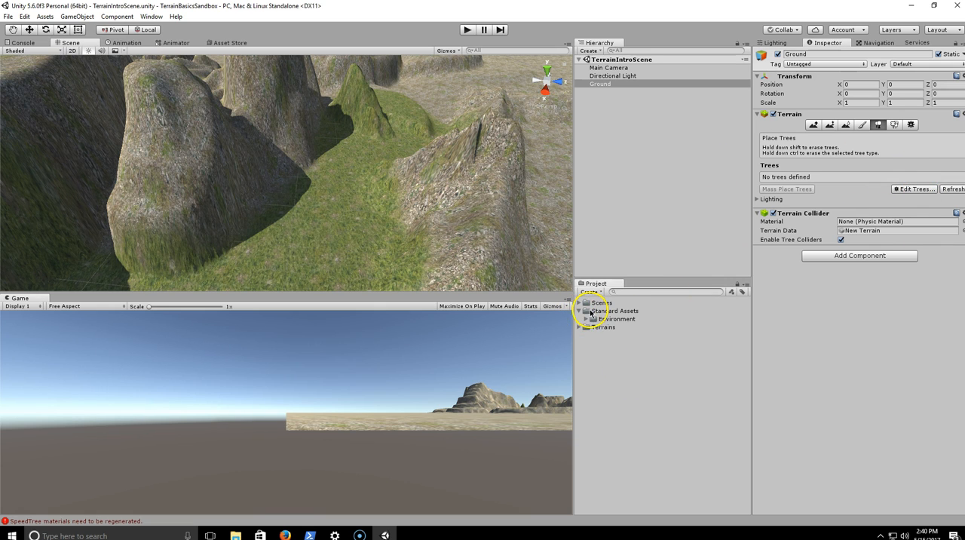
left_click(586, 320)
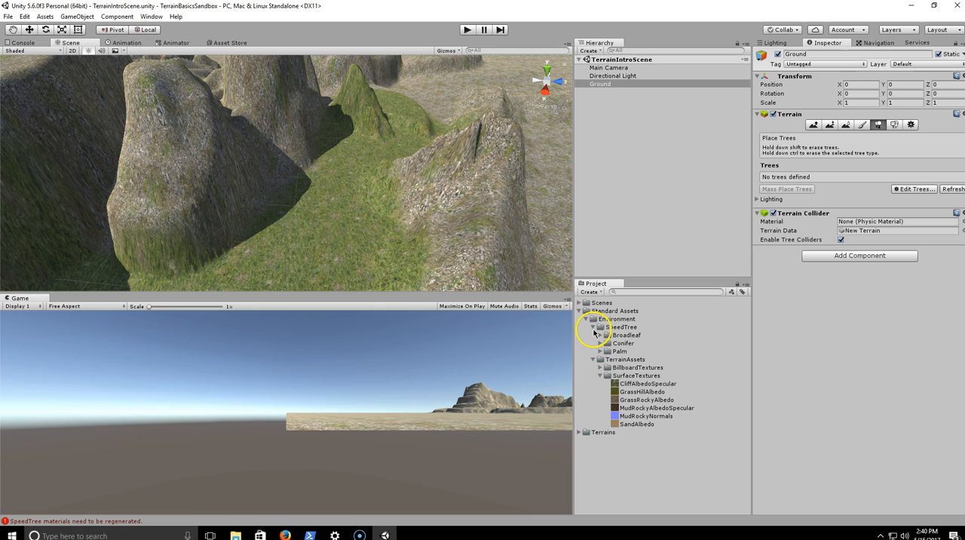
left_click(620, 337)
left_click(625, 345)
left_click(624, 353)
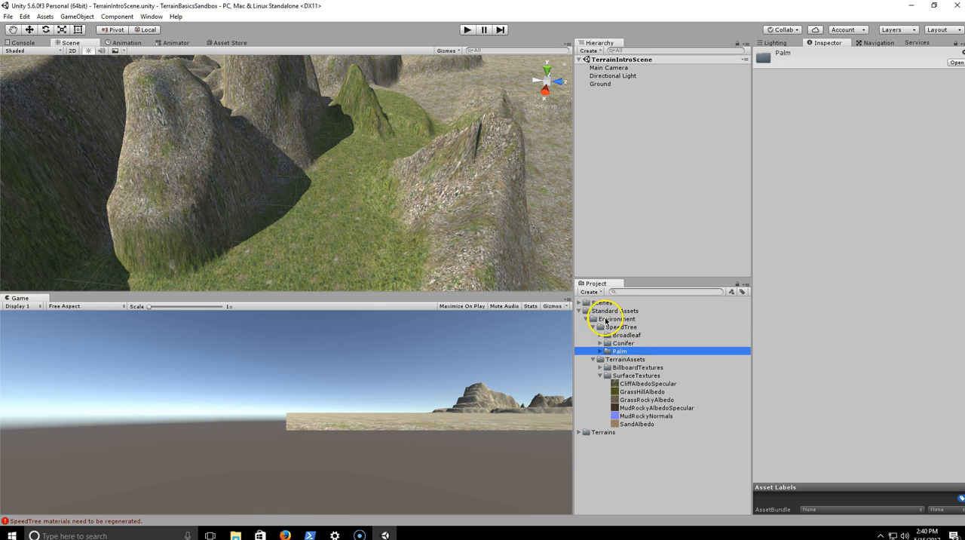
left_click(606, 320)
- Start adding a tree type to the Ground terrain and bring up the list of available tree prefabs
left_click(601, 83)
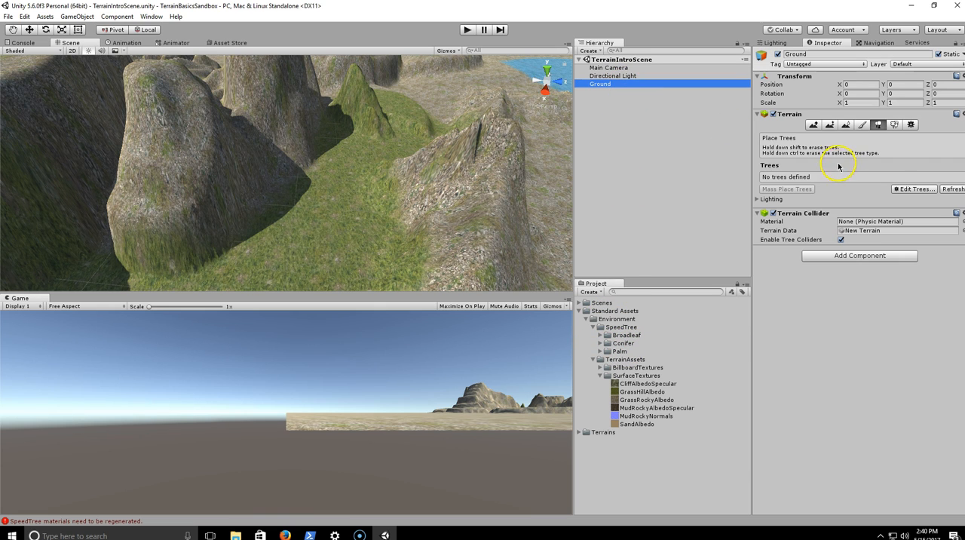
left_click(910, 189)
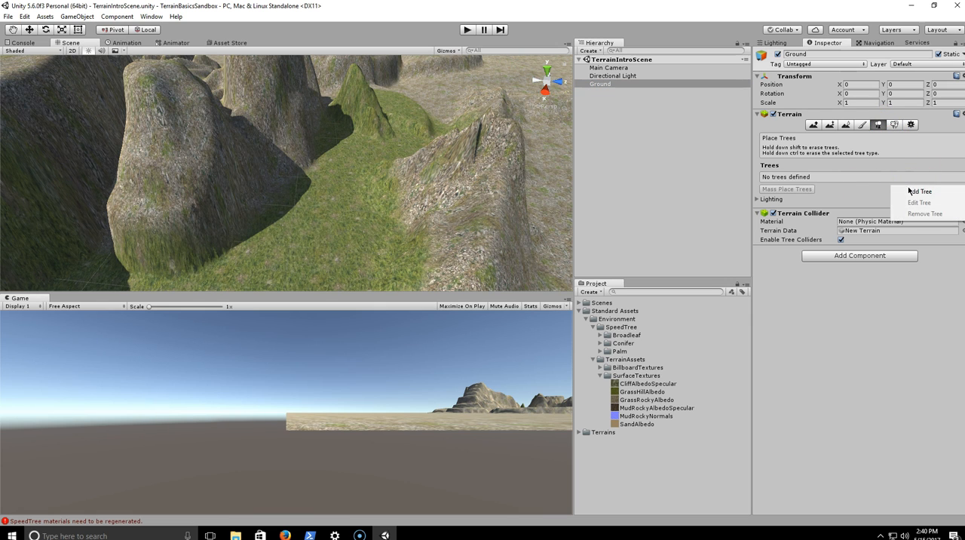
left_click(916, 190)
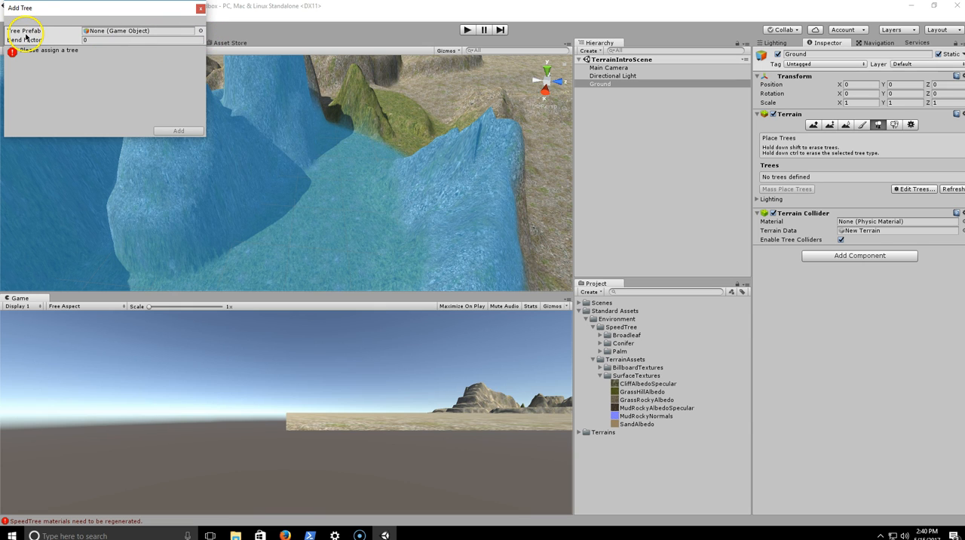
left_click_drag(74, 13, 127, 96)
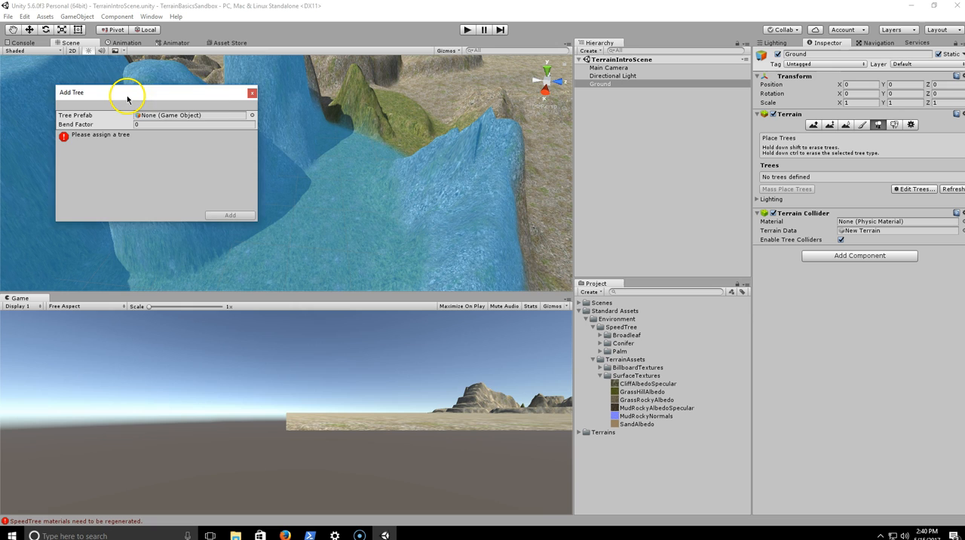
left_click(255, 113)
- Preview the Broadleaf_Desktop, Broadleaf_Mobile, Conifer_Desktop and Palm_Desktop prefabs to compare the available trees
left_click(69, 60)
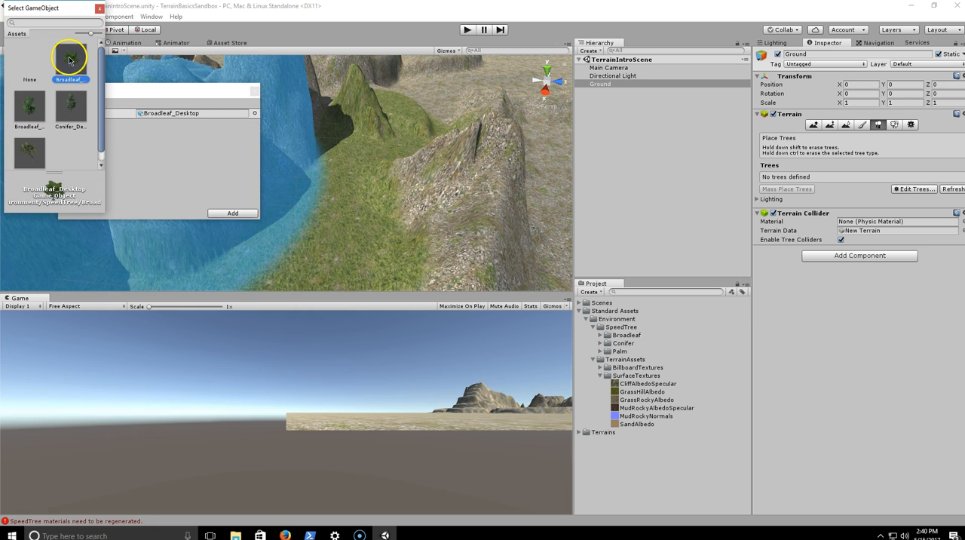
scroll(41, 102, "down", 1)
left_click(60, 101)
left_click(42, 102)
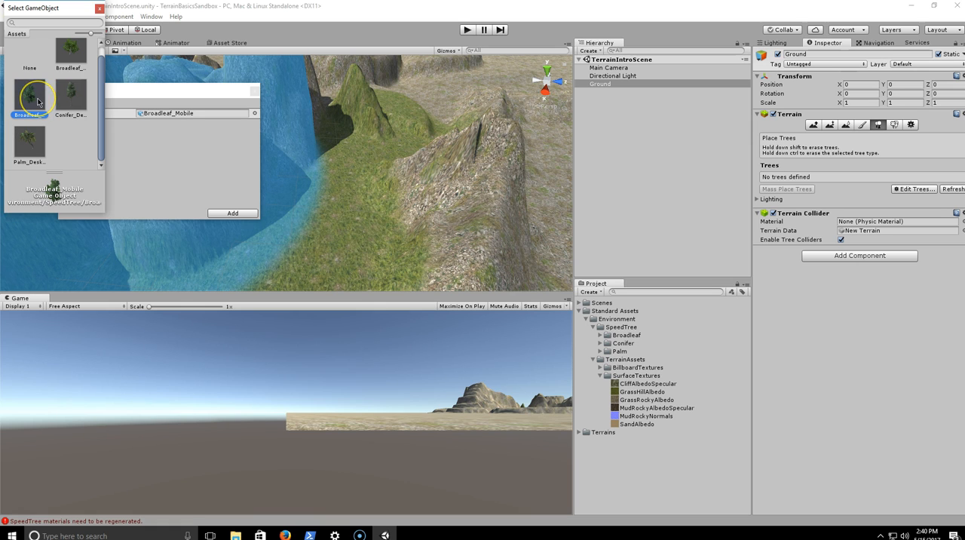
scroll(39, 102, "up", 1)
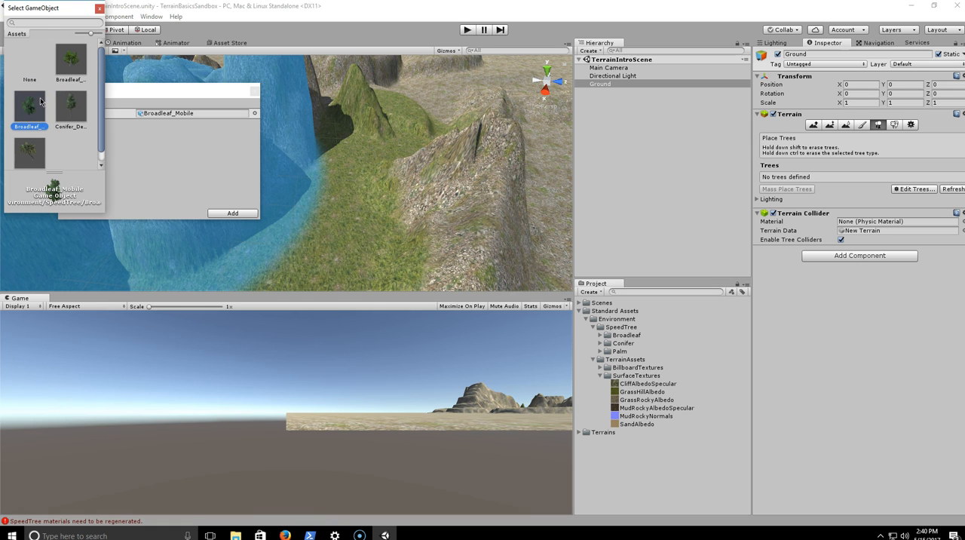
left_click(65, 66)
left_click(39, 111)
left_click(65, 112)
scroll(61, 117, "down", 1)
left_click(27, 143)
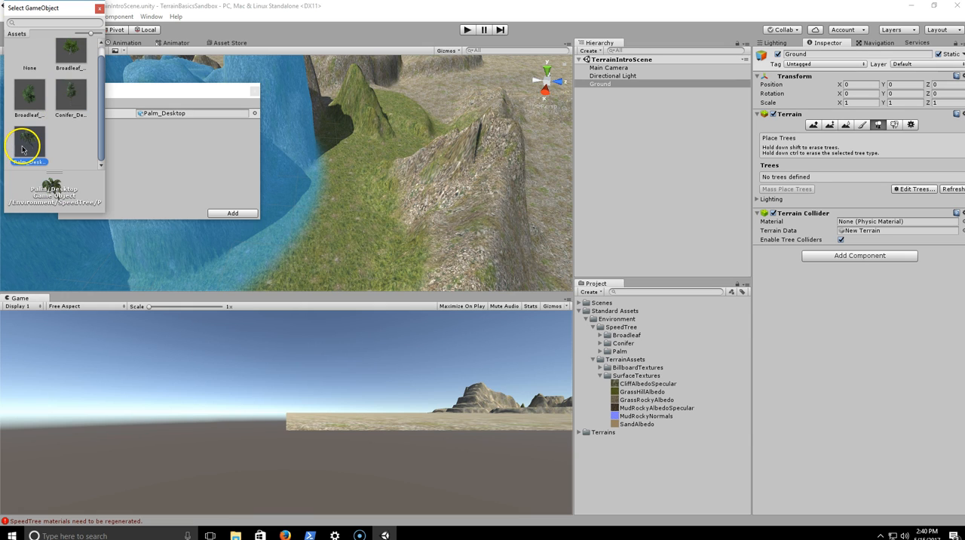
scroll(23, 150, "up", 1)
left_click(72, 65)
left_click(76, 106)
- Choose Broadleaf_Desktop as the tree prefab and add it to the terrain's tree types
left_click(79, 63)
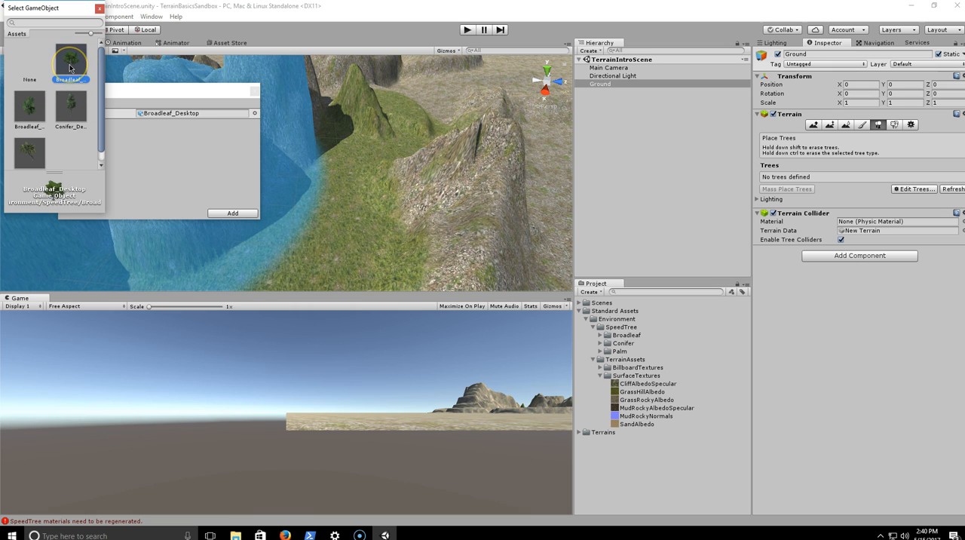
double_click(70, 67)
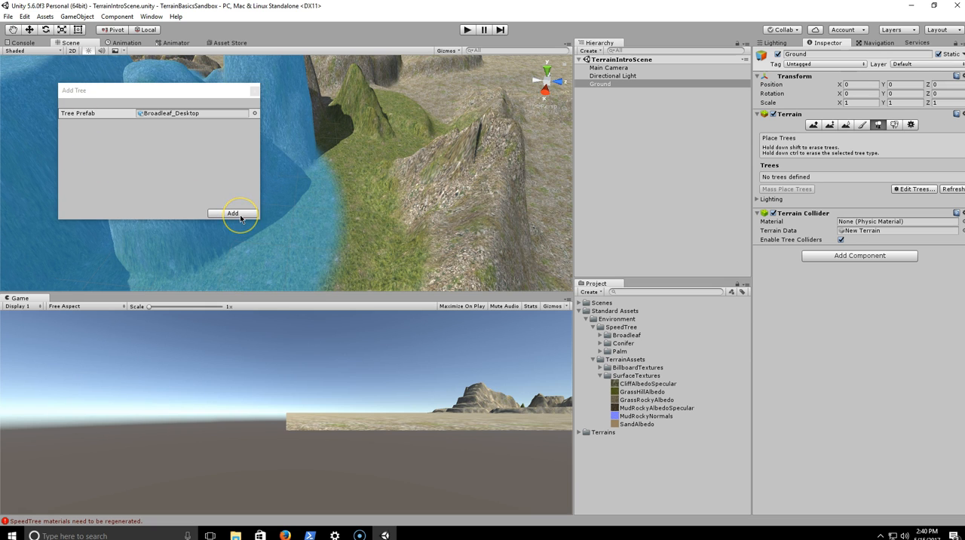
left_click(240, 214)
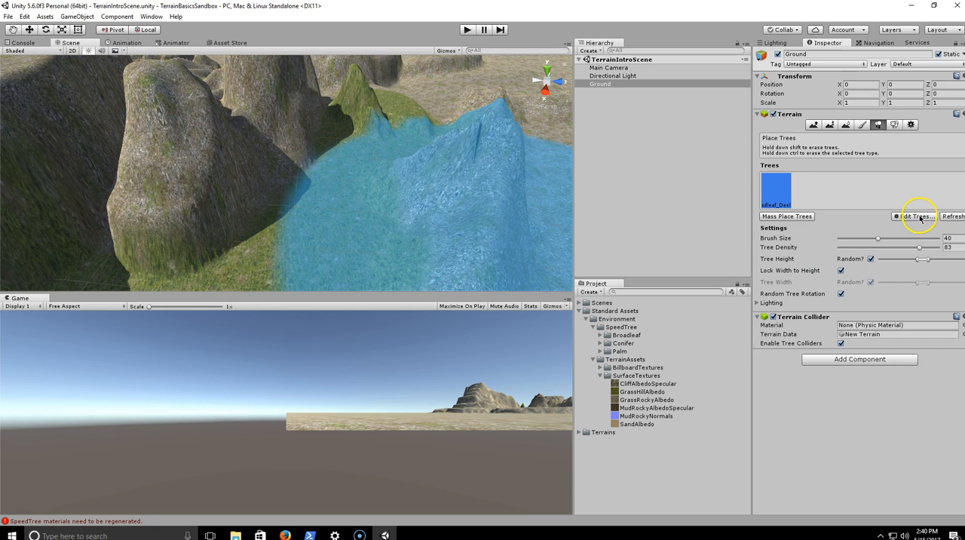
- Add Conifer_Desktop as a second tree type for the terrain
left_click(918, 216)
left_click(920, 216)
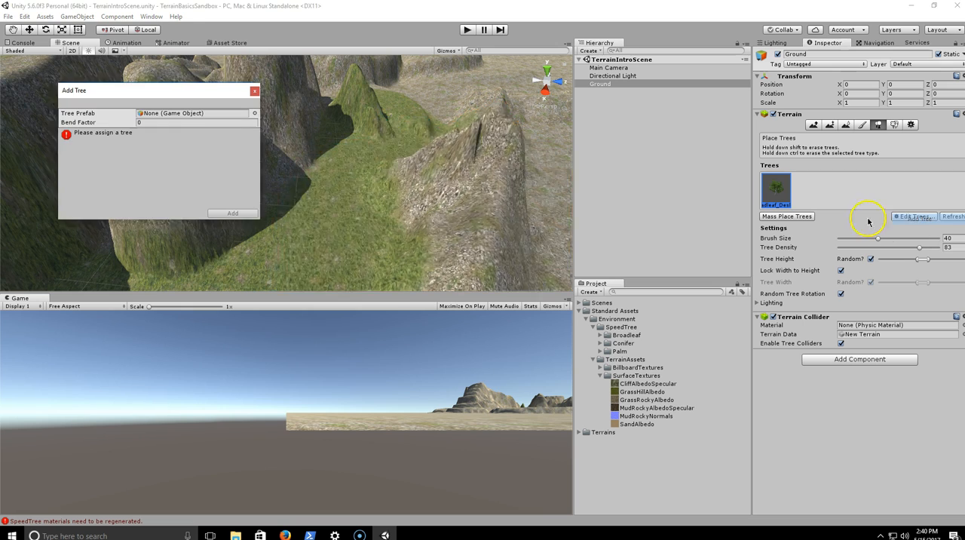
left_click(255, 114)
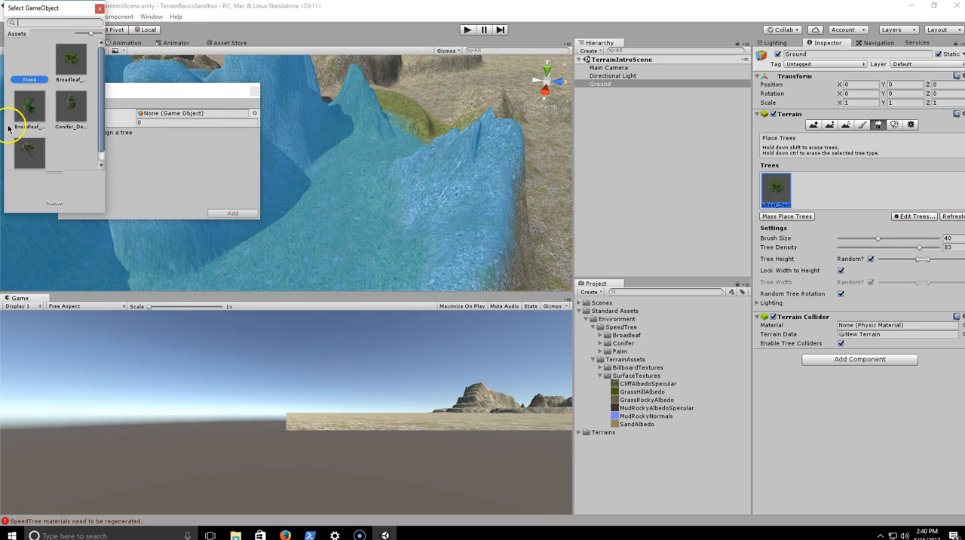
left_click(72, 105)
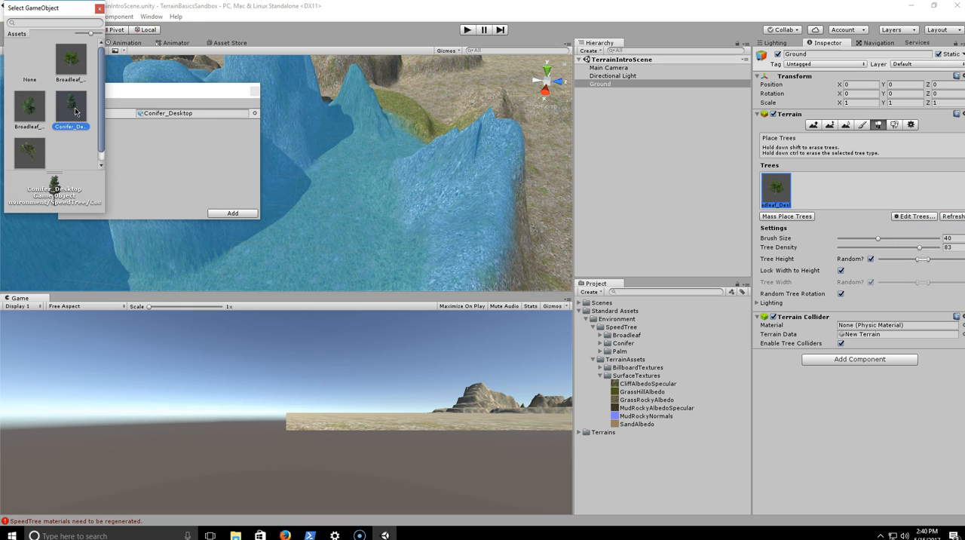
double_click(75, 111)
left_click(241, 212)
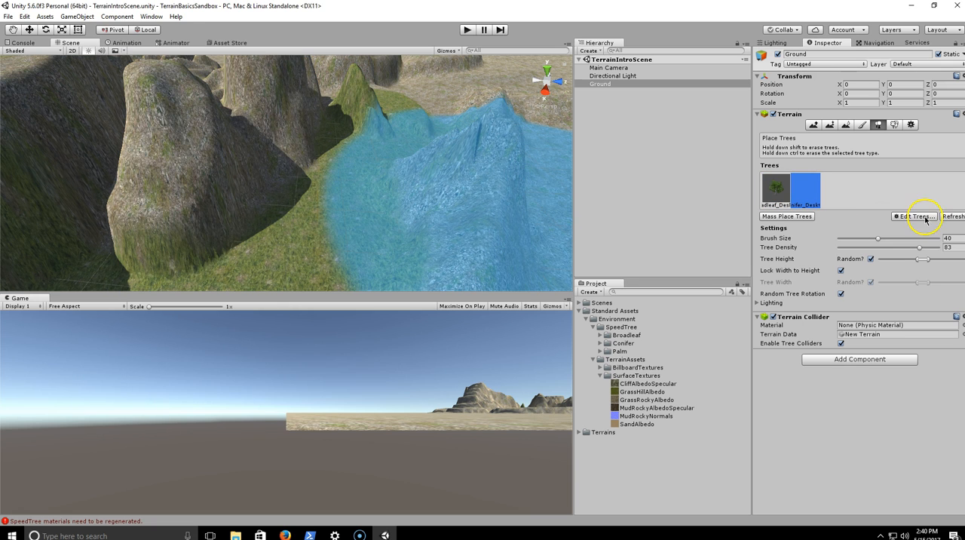
- Add Palm_Desktop as a third tree type for the terrain
left_click(916, 216)
left_click(918, 219)
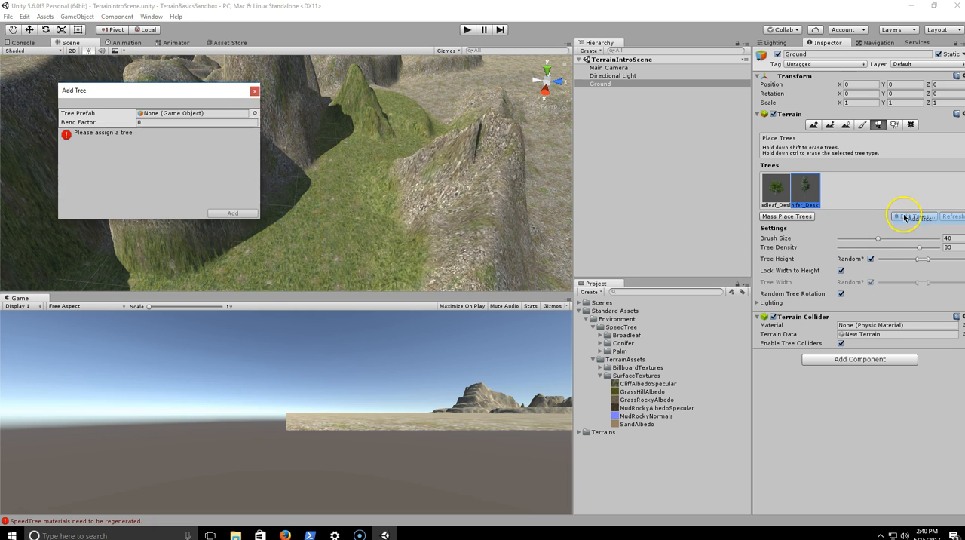
left_click(254, 114)
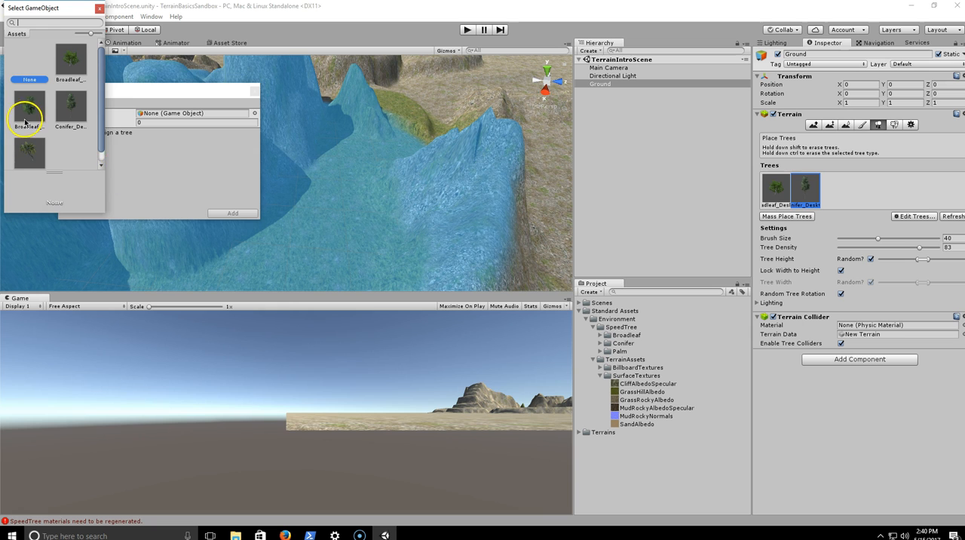
left_click(29, 151)
double_click(31, 144)
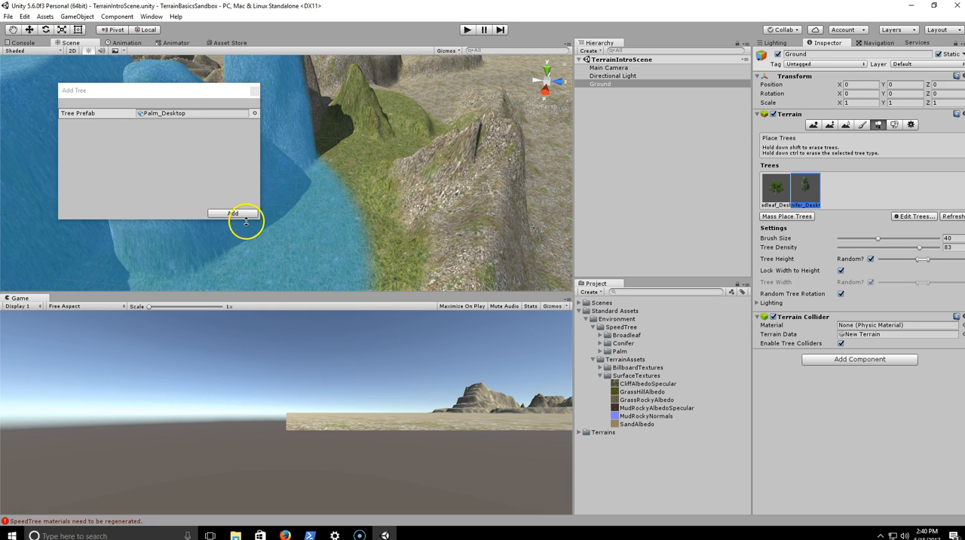
left_click(227, 212)
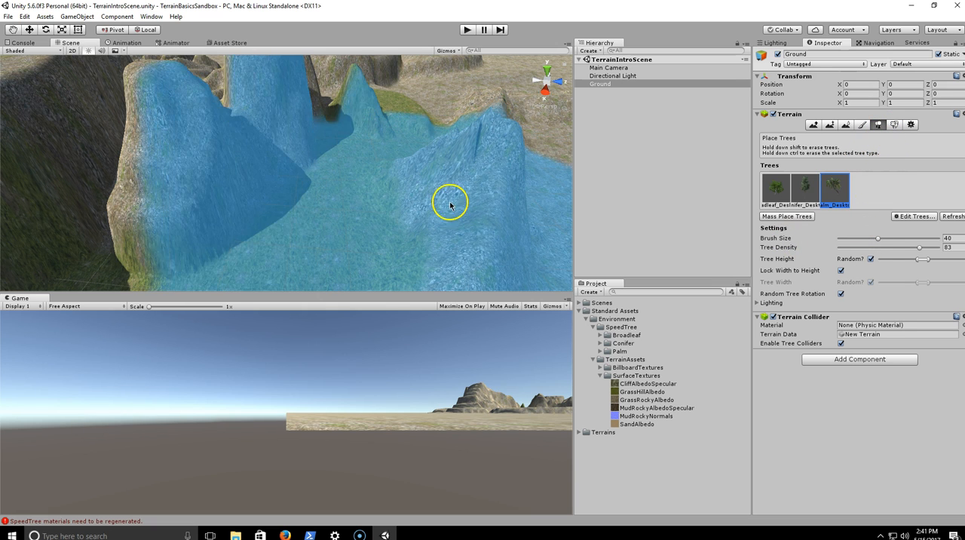
- Mass place 30 trees across the terrain, keeping existing trees
scroll(357, 202, "down", 5)
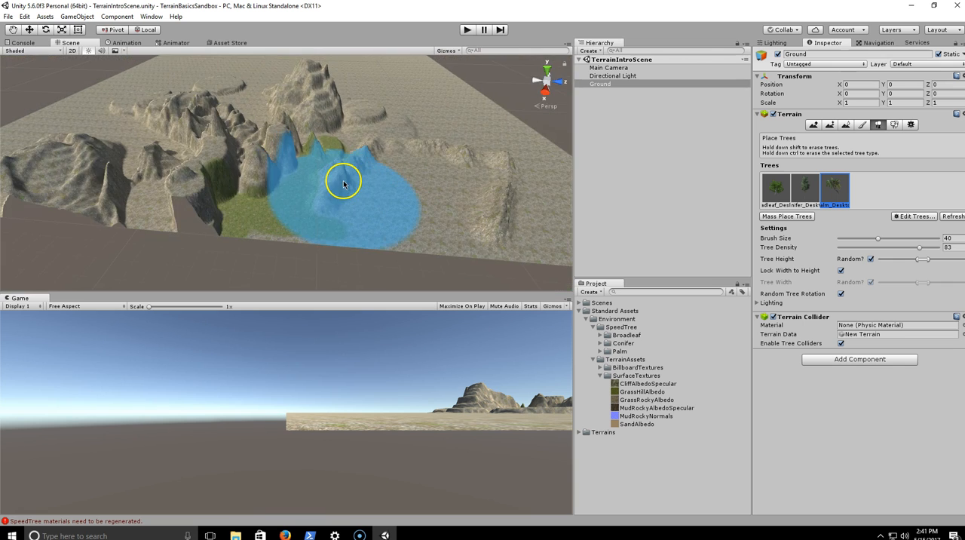
scroll(339, 180, "up", 5)
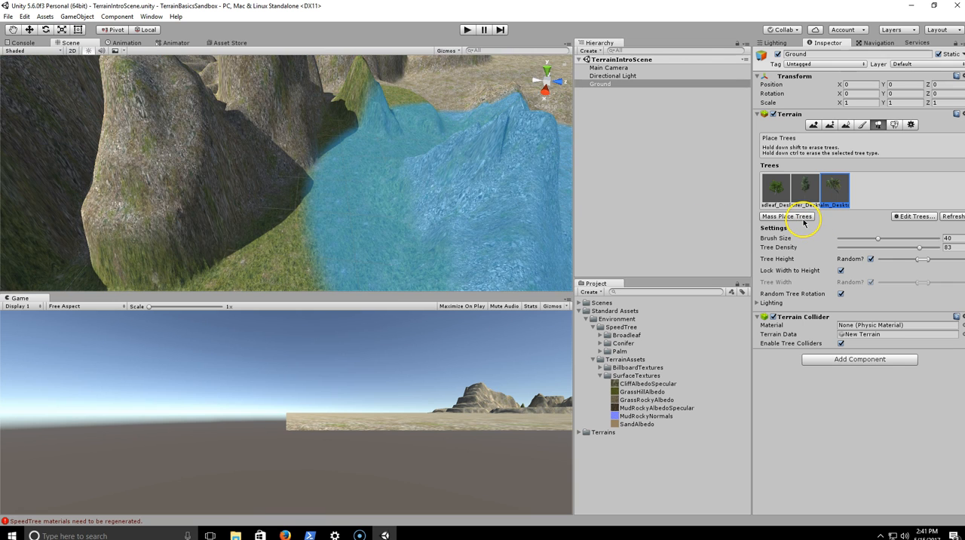
left_click(802, 218)
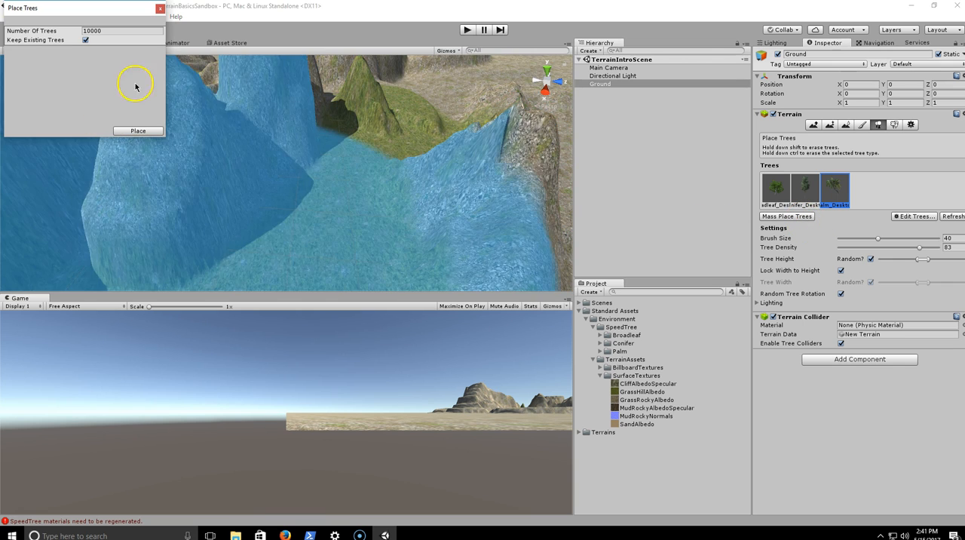
left_click(159, 9)
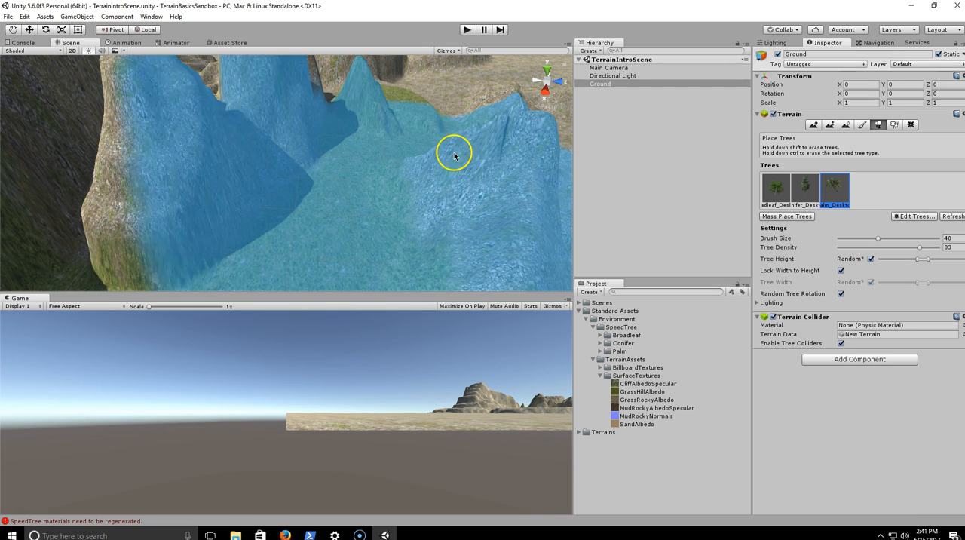
left_click(792, 218)
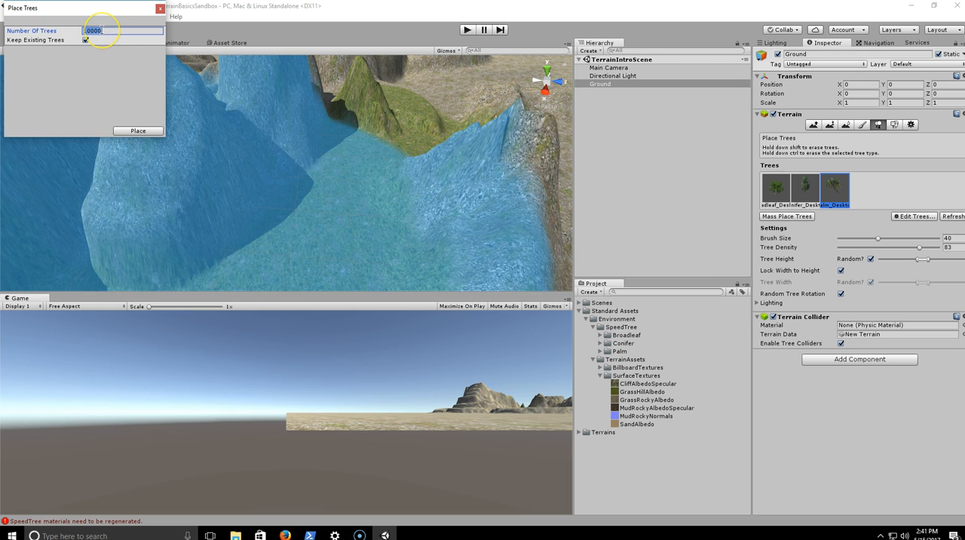
key("BackSpace")
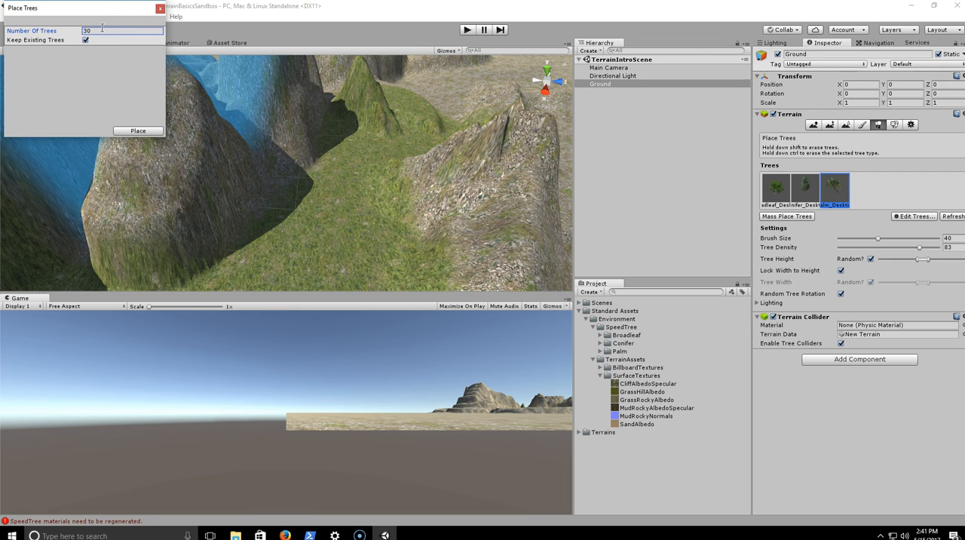
left_click(145, 134)
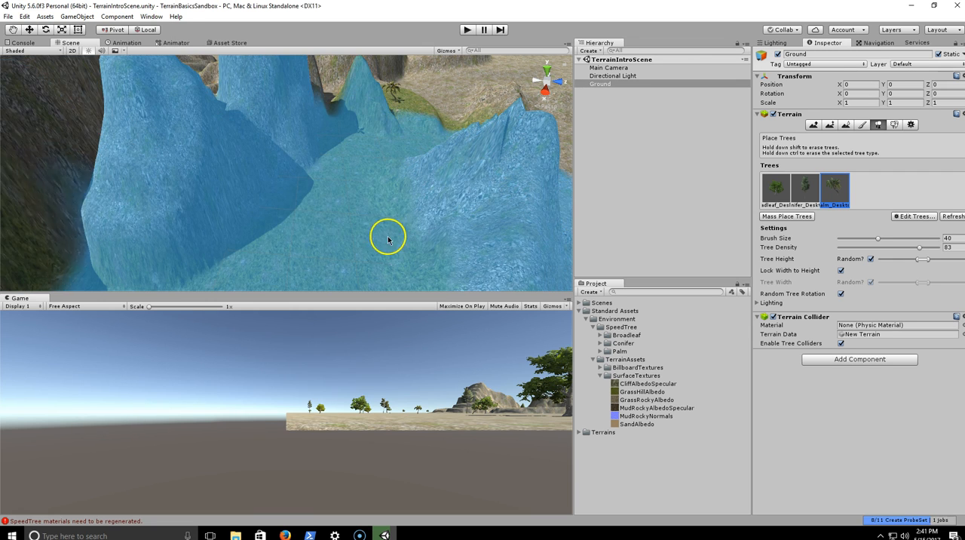
- Set the tree brush size to 9.7 and the tree density to 100
mouse_move(325, 196)
right_mouse_down()
mouse_move(252, 156)
mouse_move(342, 161)
mouse_move(387, 123)
right_mouse_up()
right_click_drag(438, 167, 469, 175)
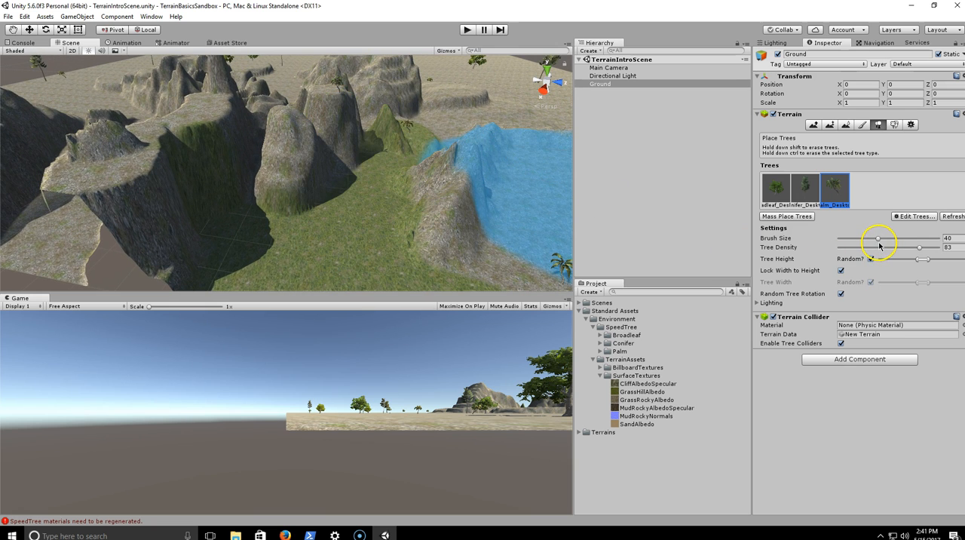
left_click_drag(878, 239, 848, 247)
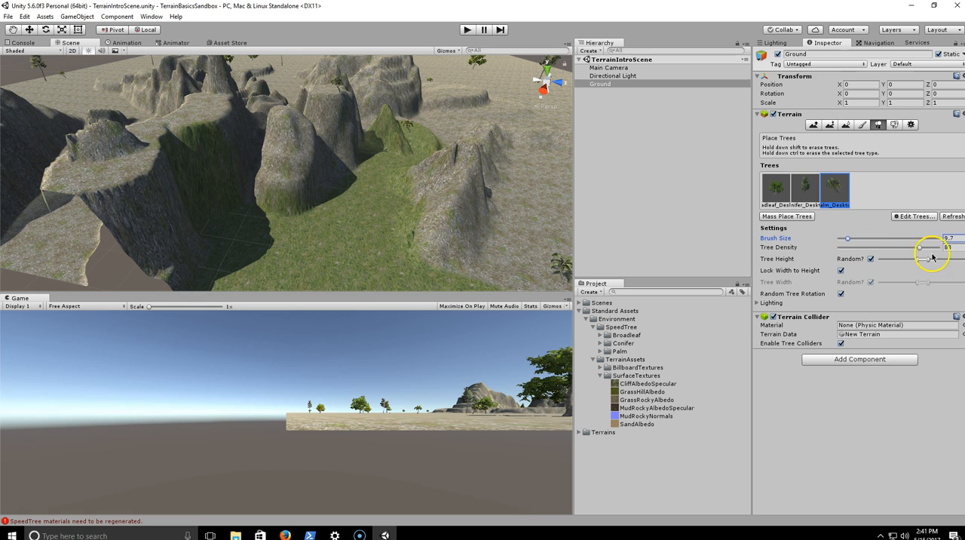
left_click_drag(920, 248, 895, 258)
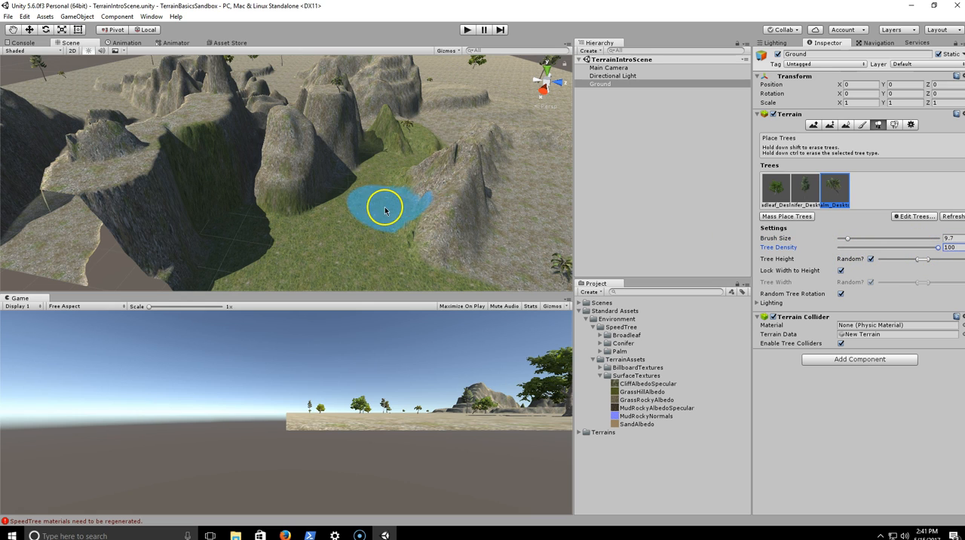
- Paint a dense palm patch on the open ground beyond the ridge and a sparser row in front of the ridge with tree density 18
scroll(350, 208, "up", 5)
scroll(352, 207, "down", 7)
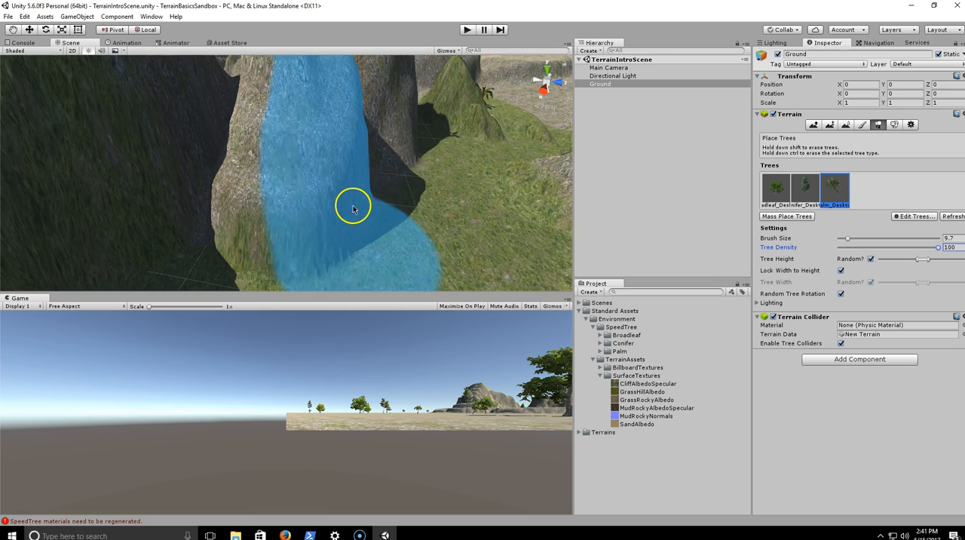
right_click_drag(387, 202, 463, 194)
left_click(463, 195)
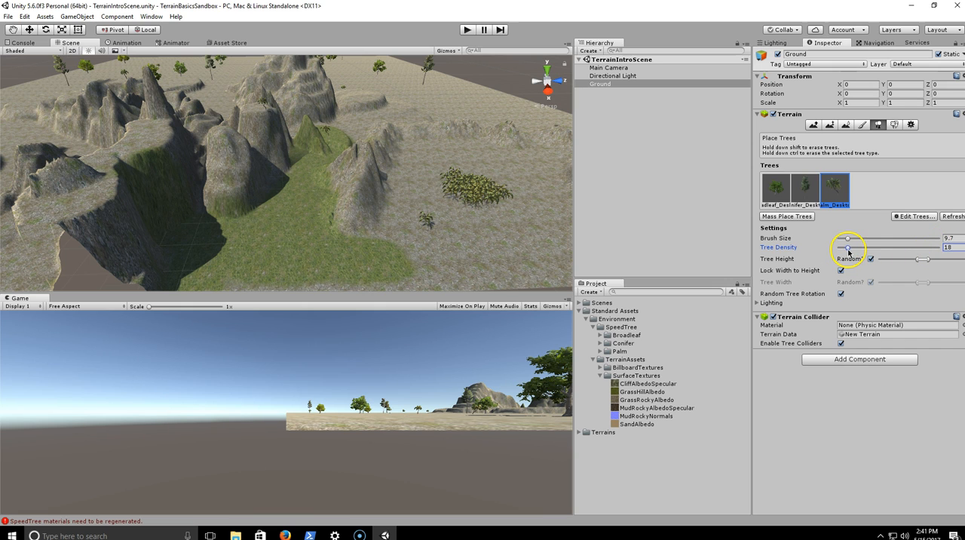
mouse_move(483, 232)
left_mouse_down()
mouse_move(482, 253)
mouse_move(313, 269)
left_mouse_up()
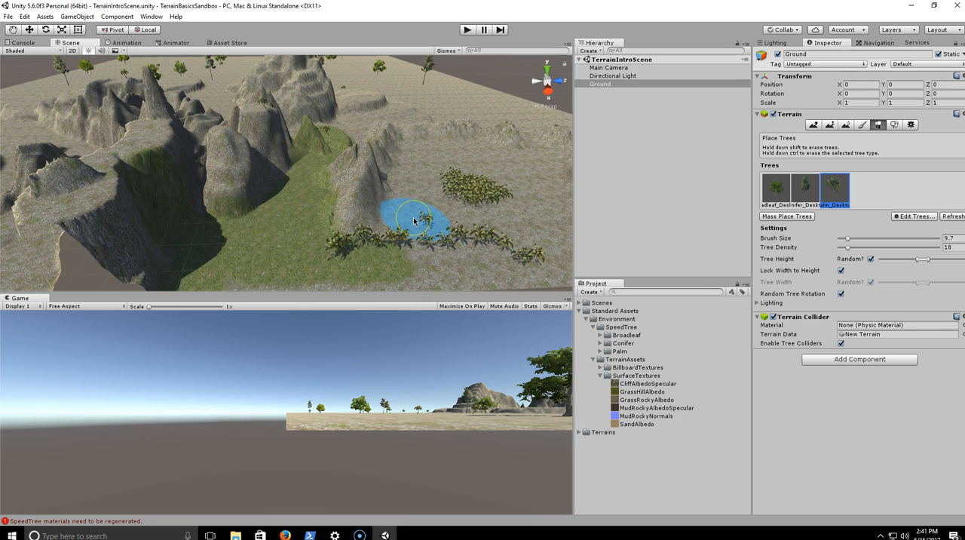
right_click_drag(398, 210, 365, 199)
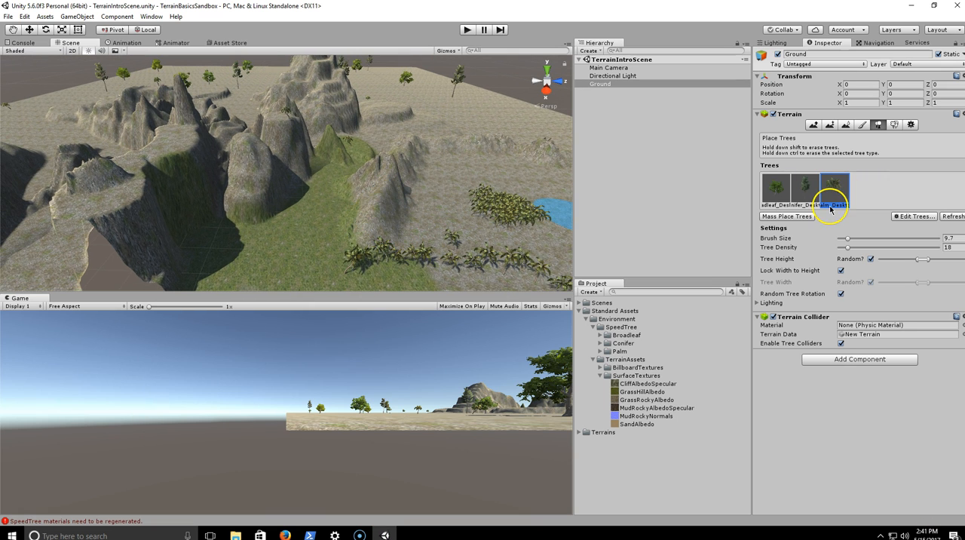
- Place a Broadleaf_Desktop tree on the grassy valley floor between the mountains and the ridge
left_click(803, 190)
left_click(777, 188)
scroll(359, 198, "up", 10)
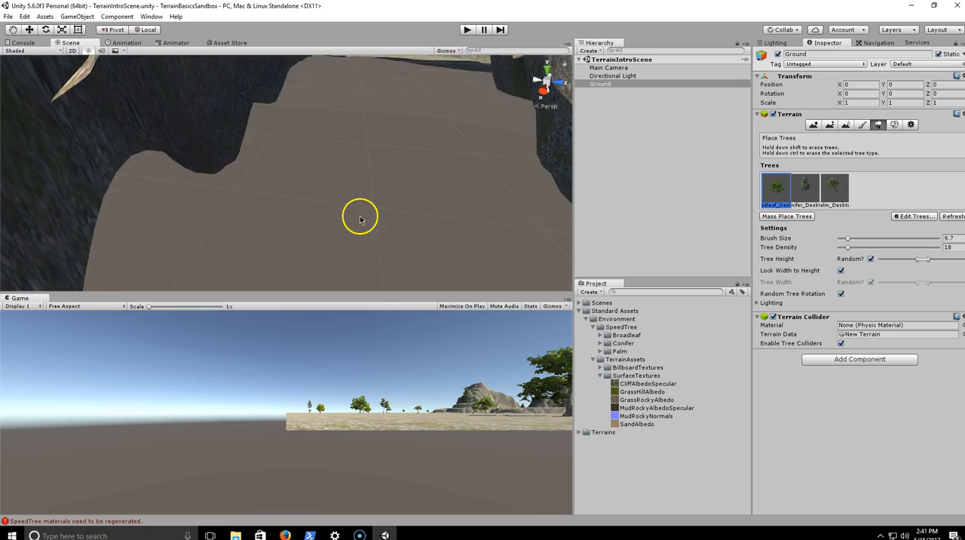
scroll(362, 215, "down", 5)
mouse_move(365, 207)
right_mouse_down()
mouse_move(408, 217)
mouse_move(430, 189)
mouse_move(400, 202)
right_mouse_up()
left_click(385, 201)
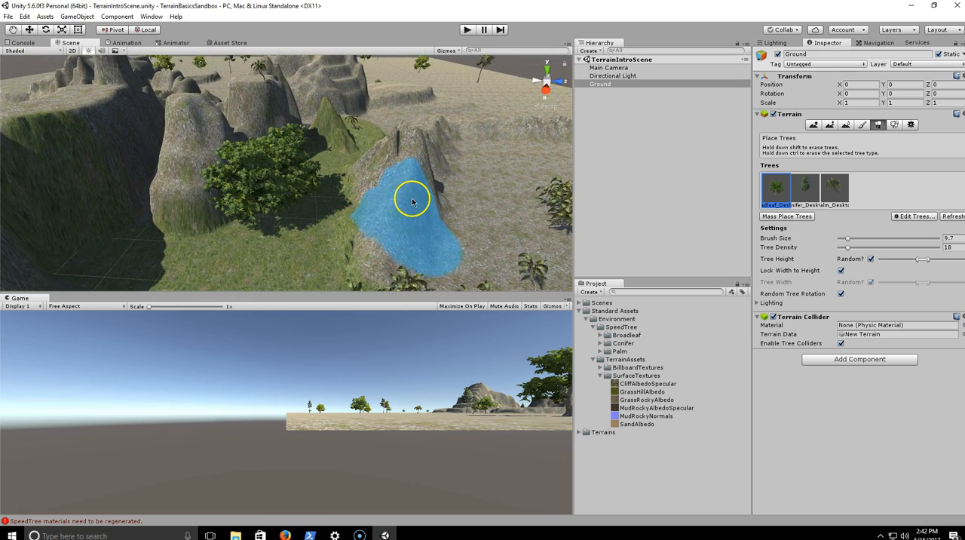
- Mass place 3 trees across the terrain, keeping existing trees, and place tall Conifer_Desktop trees on the rocky ridge
left_click(807, 188)
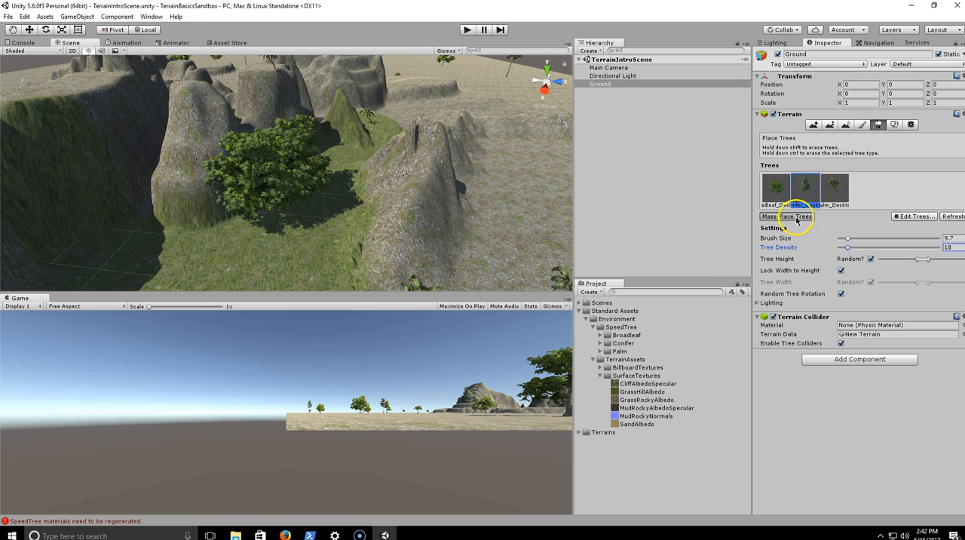
left_click(796, 216)
left_click(97, 31)
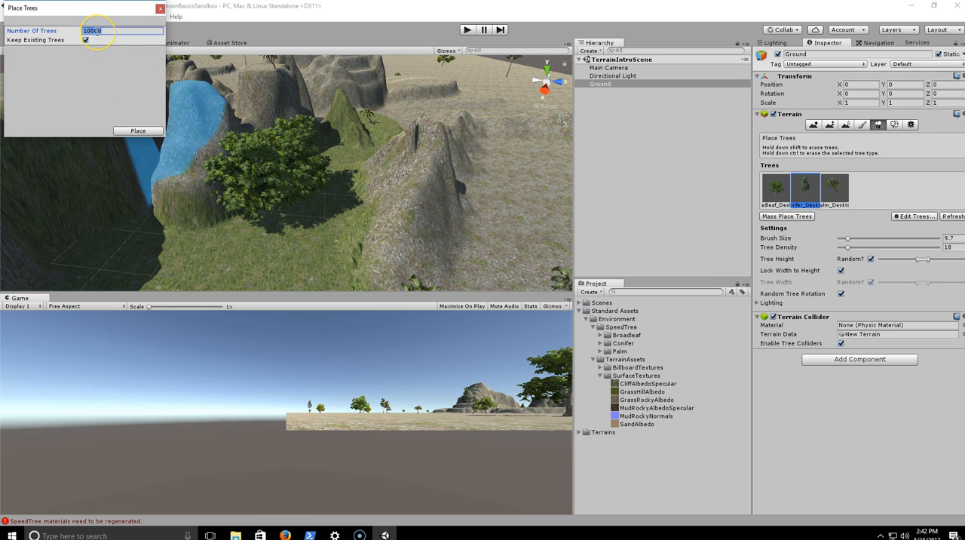
type("3")
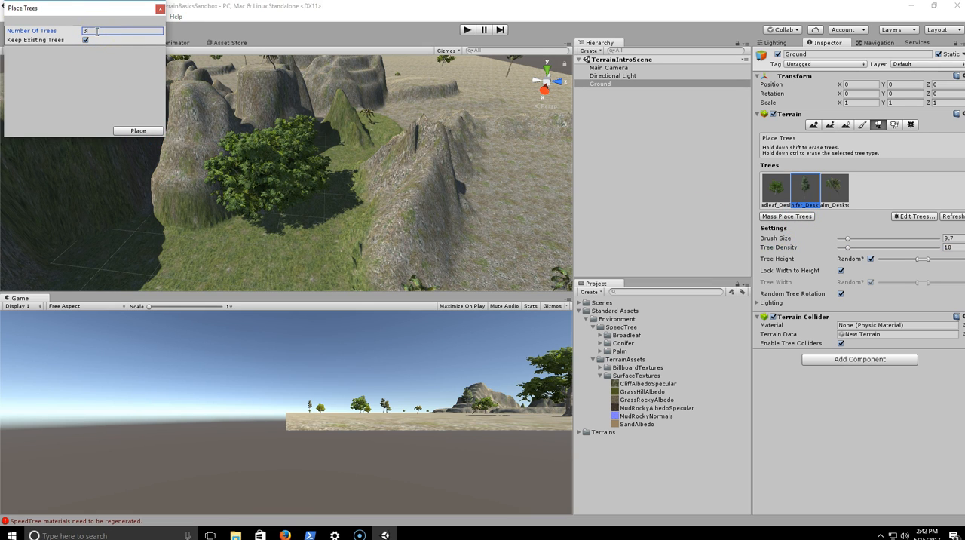
left_click(133, 127)
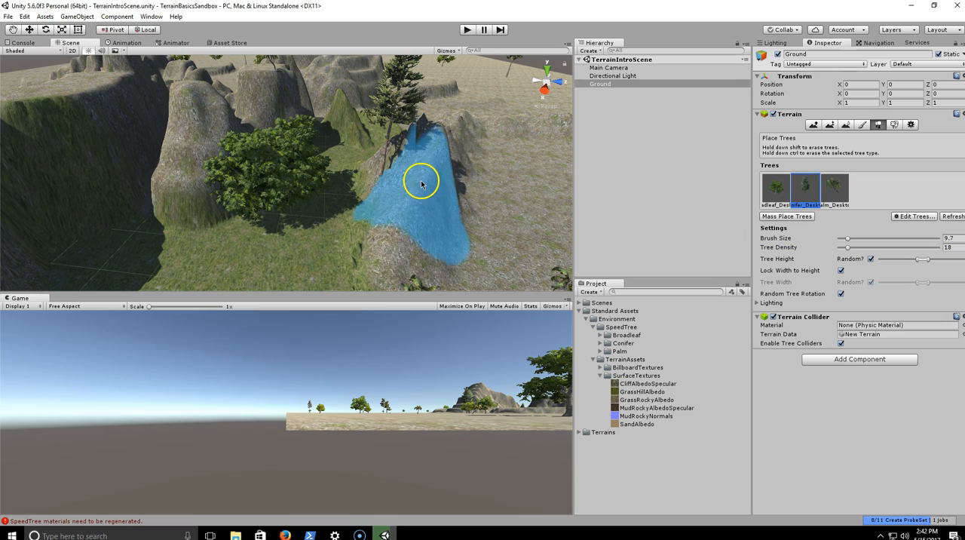
left_click_drag(448, 241, 491, 233, "alt")
right_click_drag(496, 226, 489, 227)
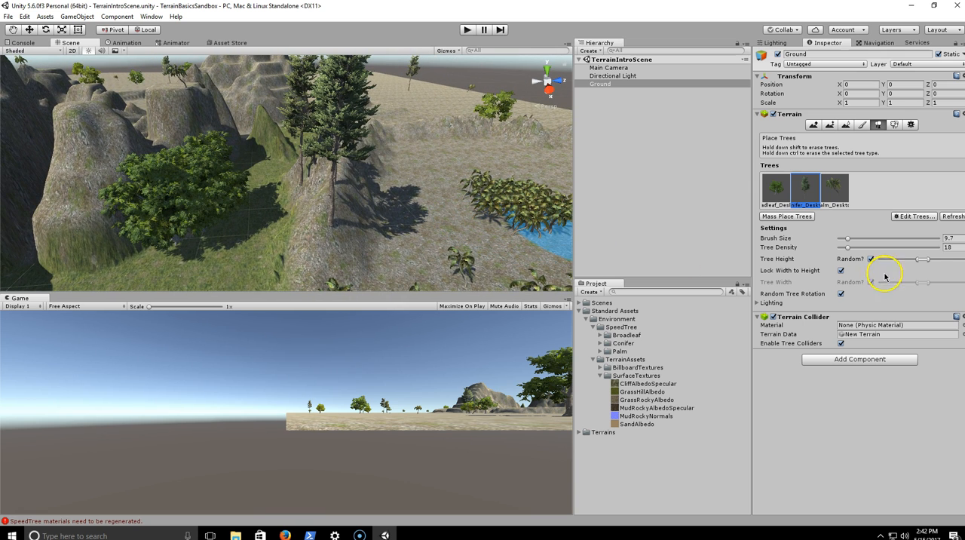
- Lower the random tree height range and place a small Conifer_Desktop tree on the ridge beside the tall conifers
left_click_drag(924, 262, 892, 262)
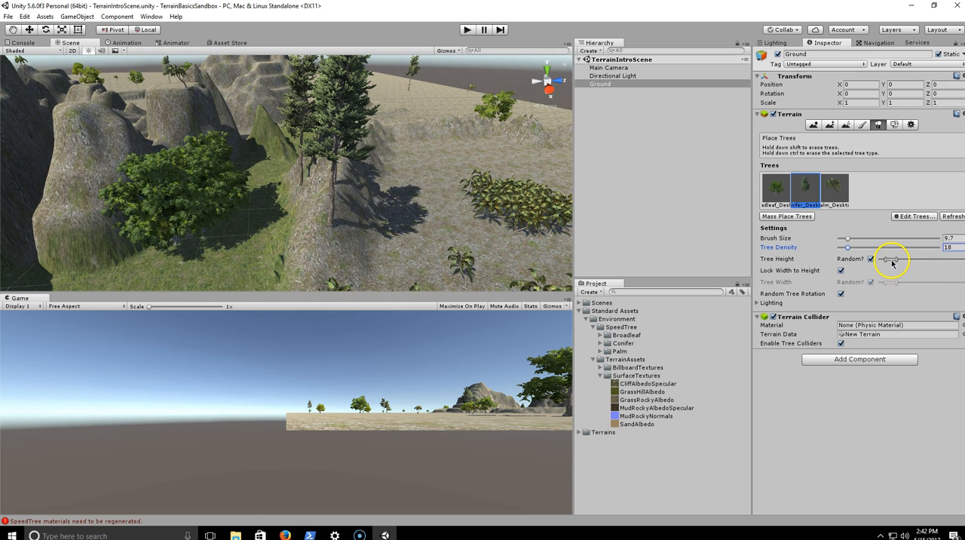
middle_click_drag(457, 235, 541, 248)
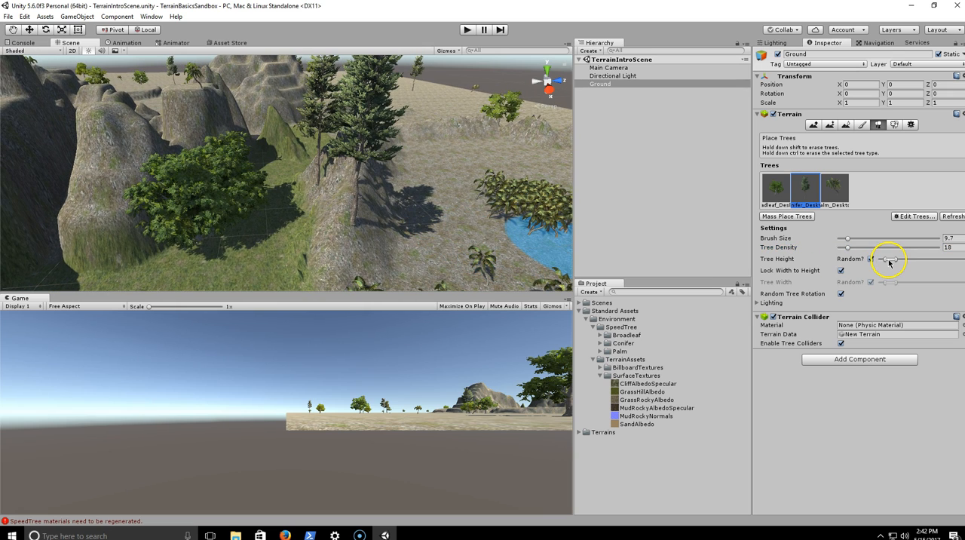
left_click_drag(502, 261, 515, 256, "alt")
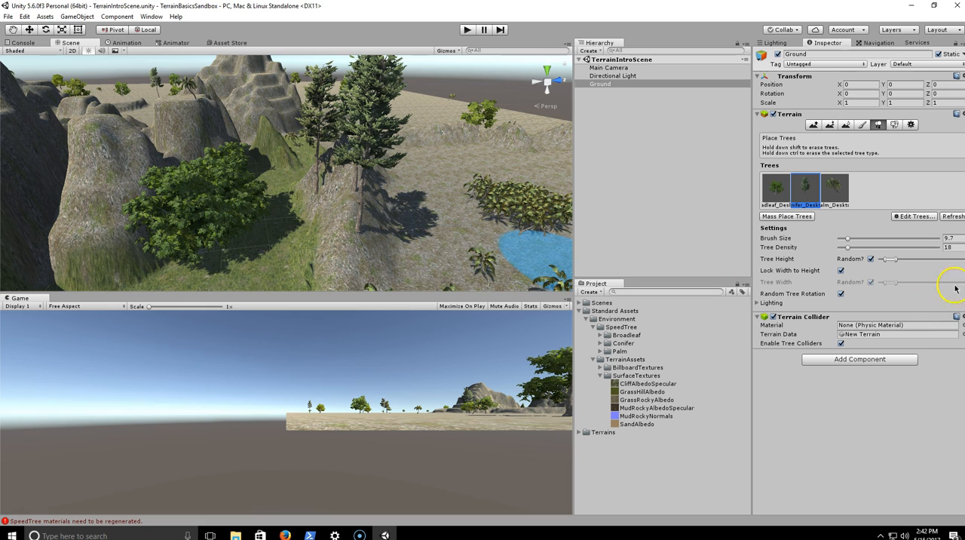
left_click(338, 215)
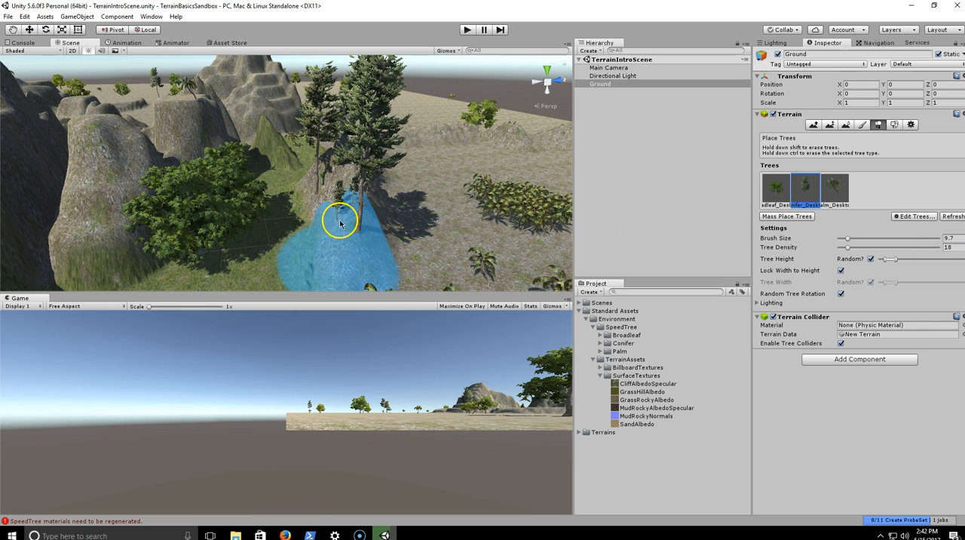
- Paint a grove of small Conifer_Desktop trees on the grassy valley floor with brush size 8.7 and tree density 18
left_click_drag(364, 236, 410, 137, "alt")
key("w")
right_click_drag(411, 137, 415, 193)
right_click_drag(520, 173, 412, 182)
left_click(602, 84)
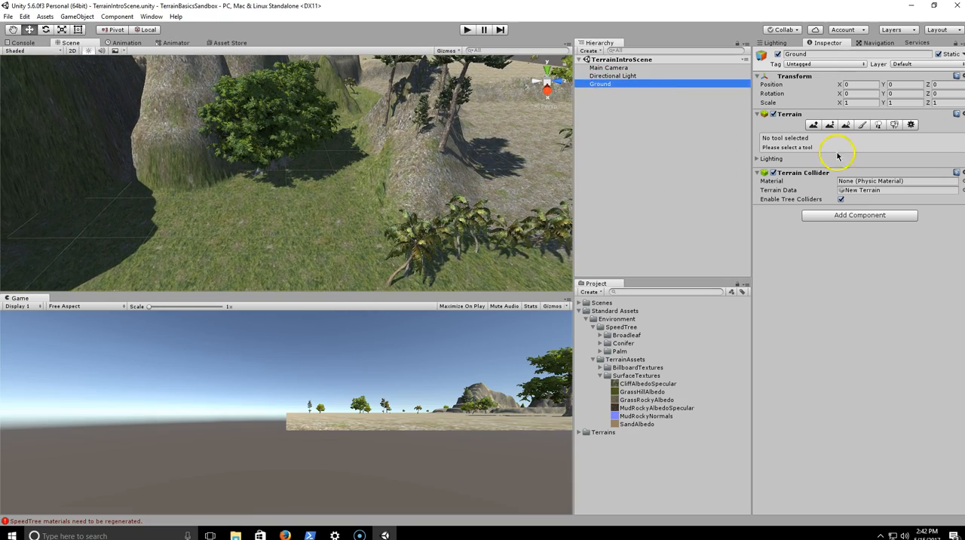
left_click(879, 125)
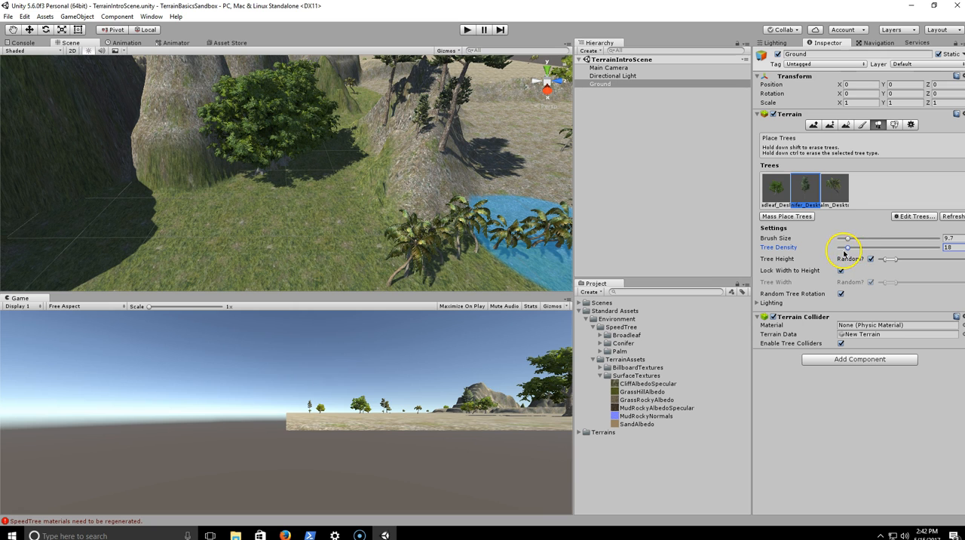
left_click_drag(849, 242, 848, 241)
right_click_drag(493, 219, 411, 212)
mouse_move(329, 219)
left_mouse_down()
mouse_move(179, 218)
mouse_move(135, 248)
mouse_move(220, 254)
left_mouse_up()
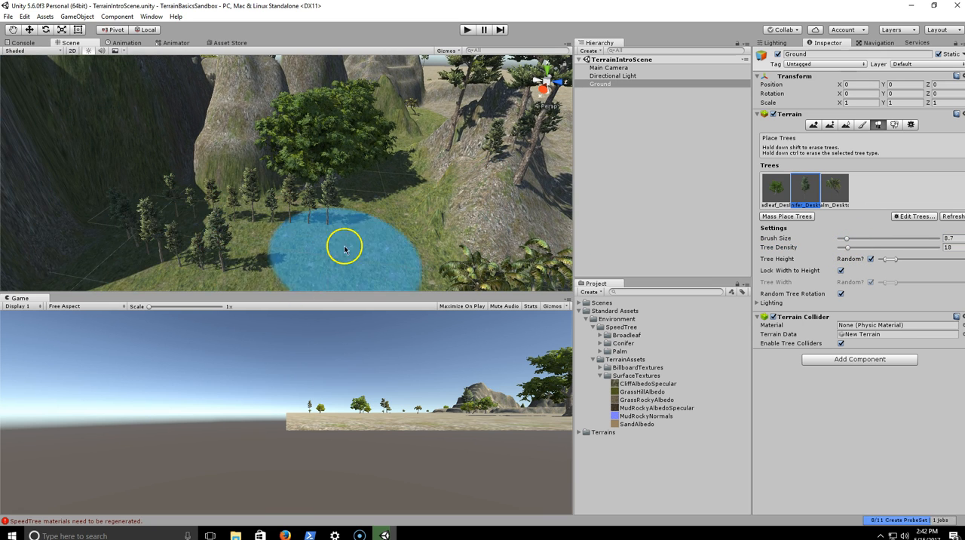
right_click_drag(344, 248, 355, 248)
mouse_move(377, 206)
left_mouse_down()
mouse_move(297, 254)
mouse_move(241, 250)
mouse_move(340, 263)
left_mouse_up()
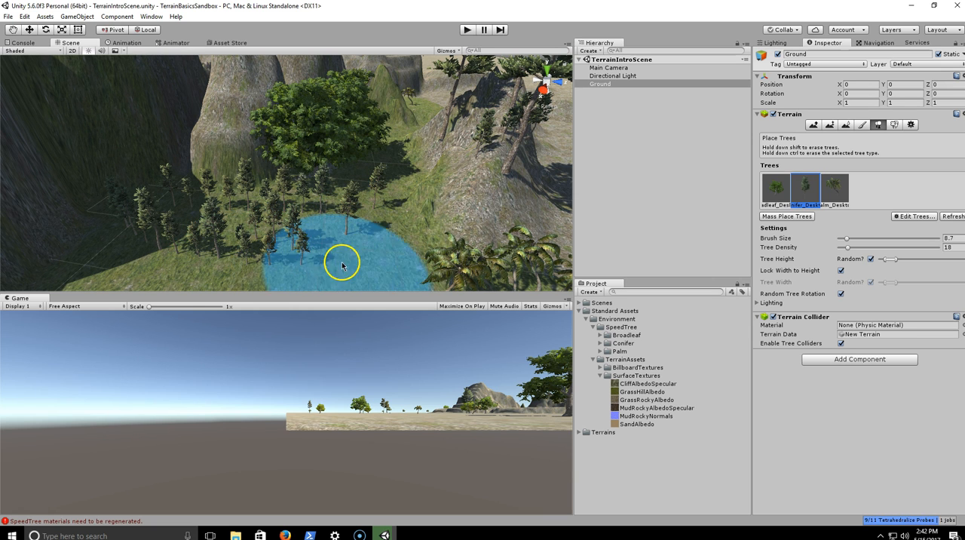
- Paint small Broadleaf_Desktop trees across the valley floor among the conifers
left_click(776, 189)
right_click_drag(355, 209, 209, 245)
mouse_move(209, 245)
left_mouse_down()
mouse_move(295, 267)
mouse_move(250, 232)
mouse_move(237, 259)
mouse_move(446, 187)
mouse_move(357, 227)
mouse_move(452, 233)
mouse_move(212, 198)
mouse_move(446, 189)
mouse_move(414, 200)
left_mouse_up()
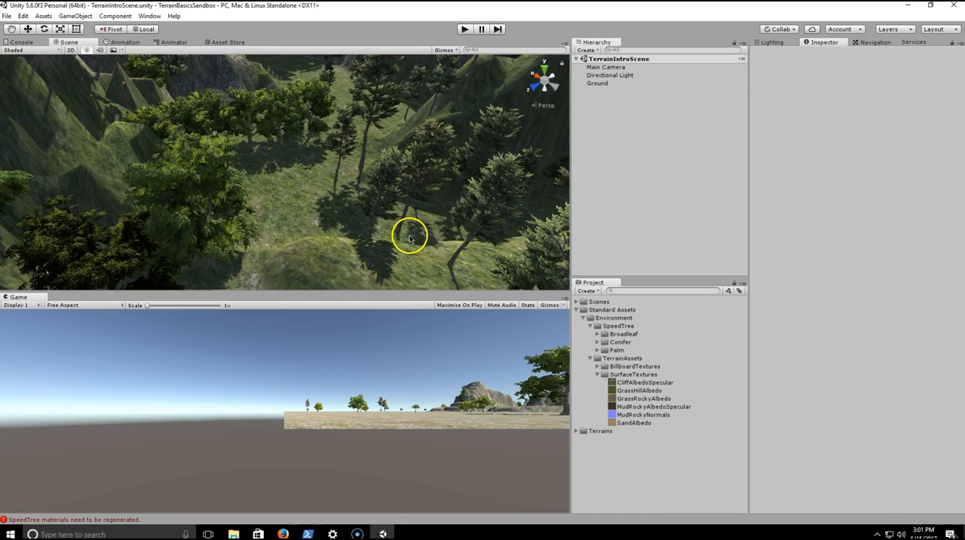
right_click_drag(409, 239, 401, 213)
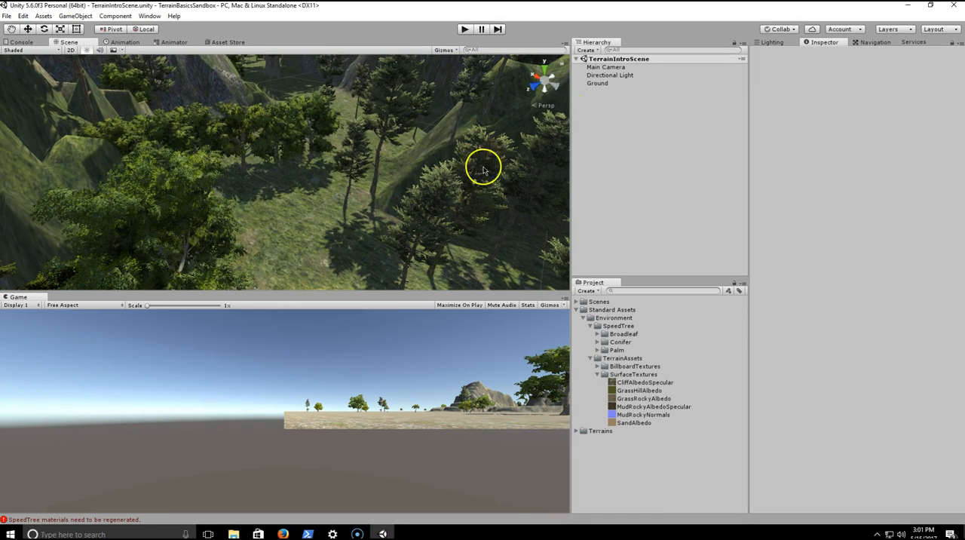
- Create a 3D capsule on the valley floor and rename it Player
right_click_drag(339, 226, 409, 210)
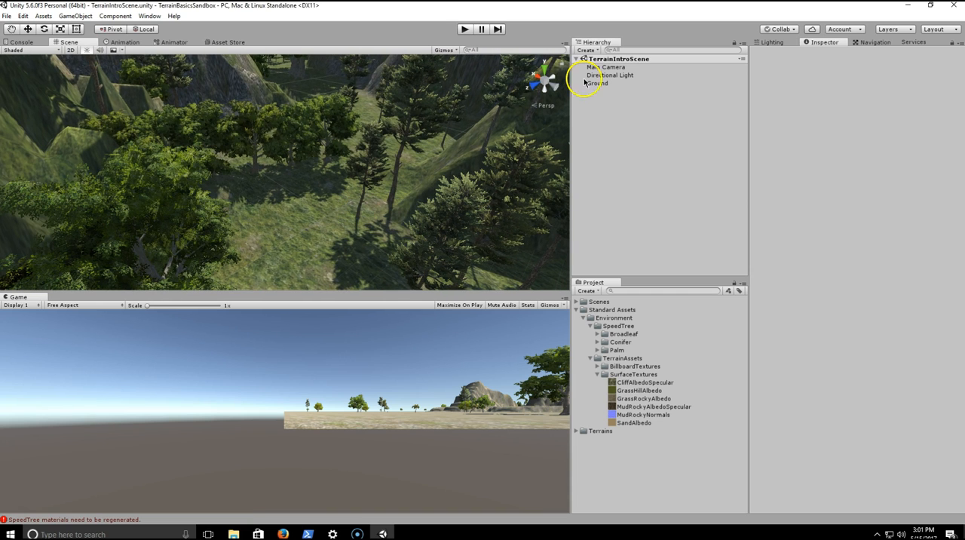
right_click(618, 135)
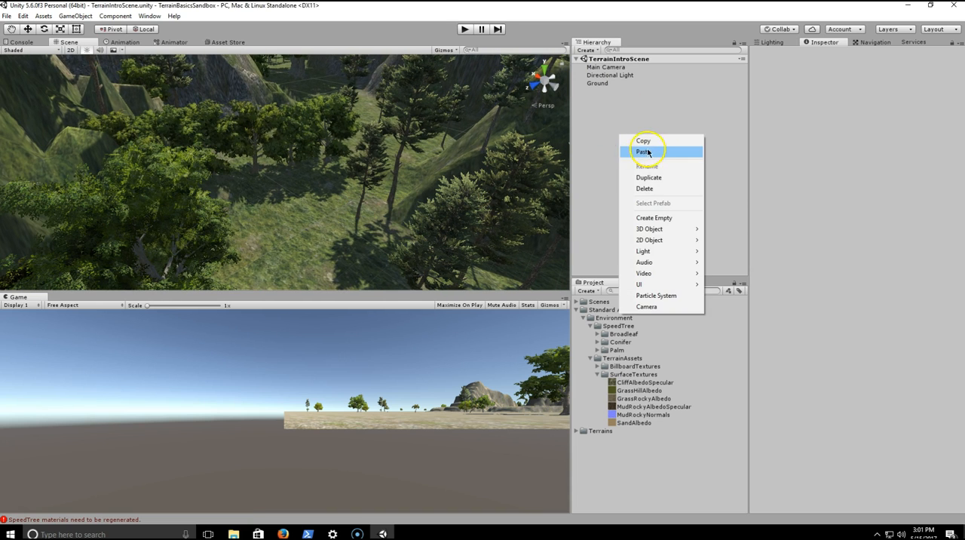
mouse_move(664, 229)
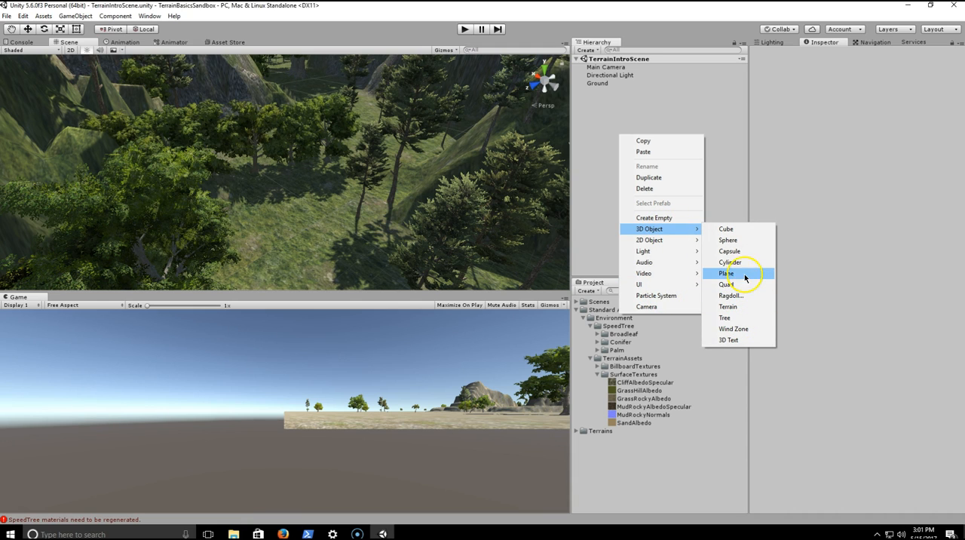
left_click(742, 256)
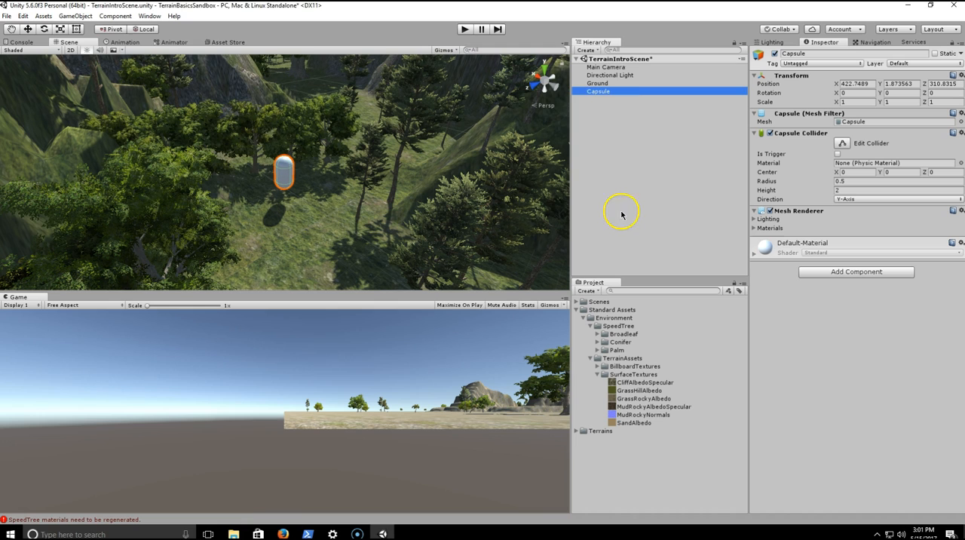
left_click(611, 94)
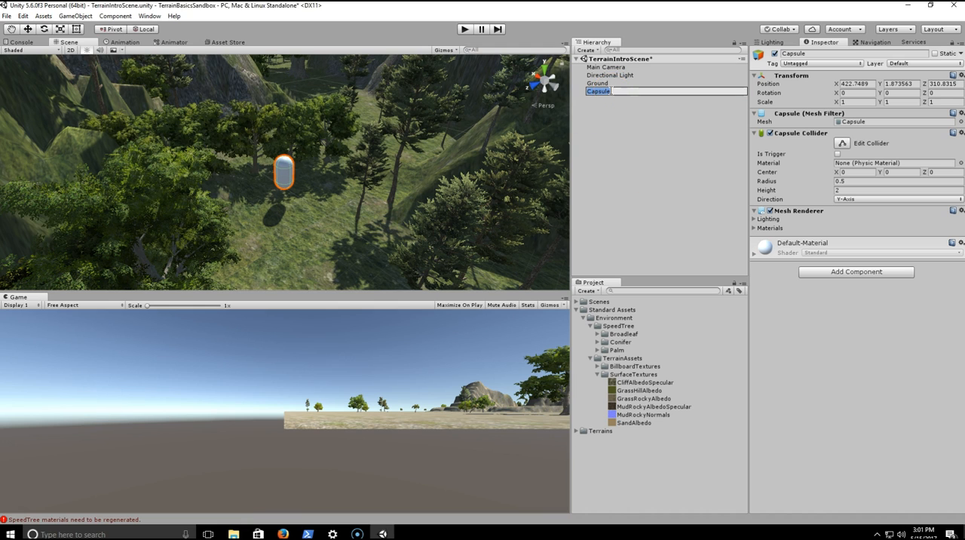
type("Player")
key("Return")
- Lower the Player capsule onto the grass and fine-tune its Y position to 0.995
left_click_drag(422, 154, 259, 168, "alt")
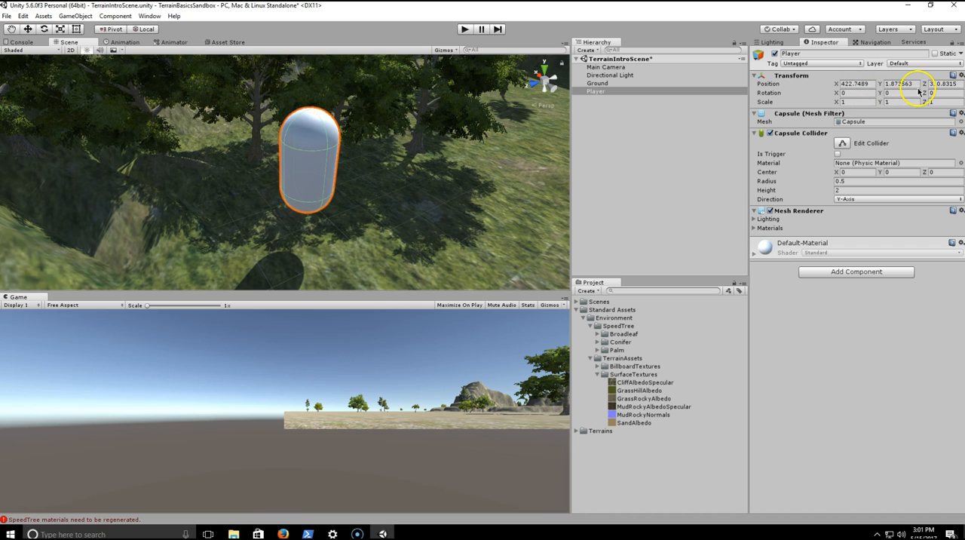
left_click_drag(885, 85, 865, 84)
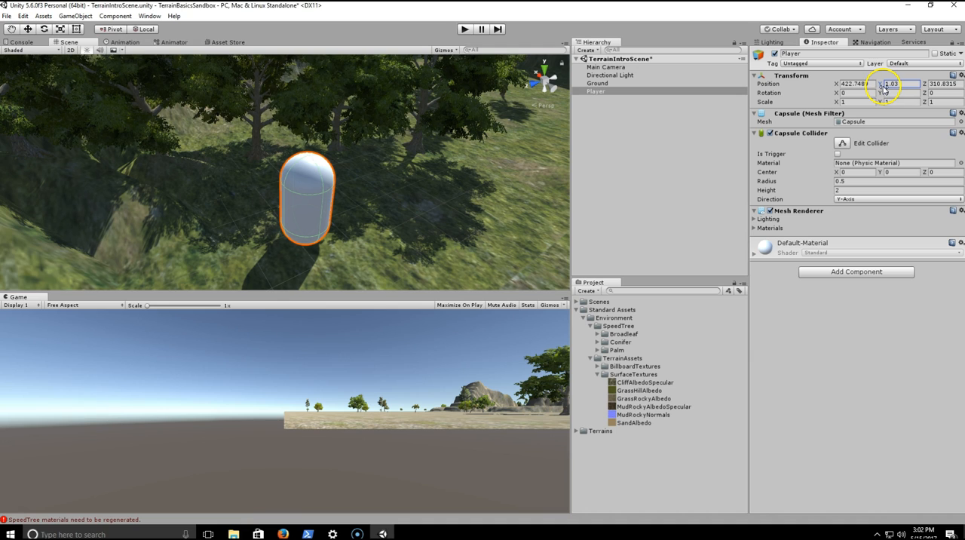
left_click_drag(880, 88, 881, 87)
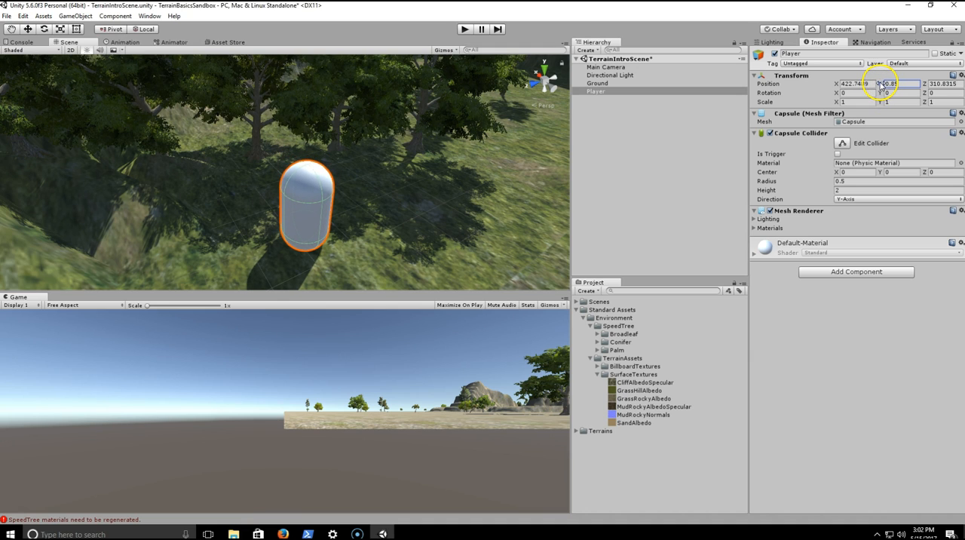
right_click_drag(453, 194, 422, 150)
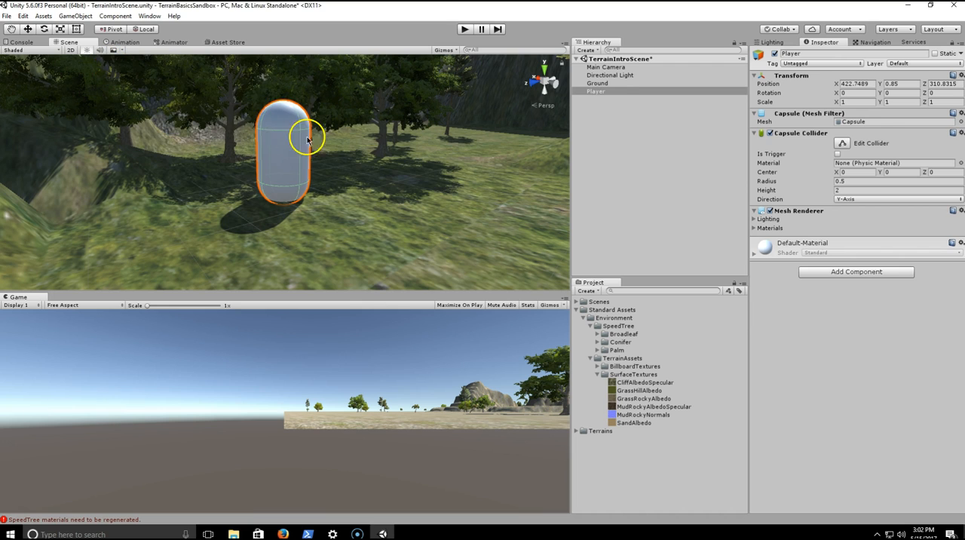
left_click(309, 134)
left_click(605, 68)
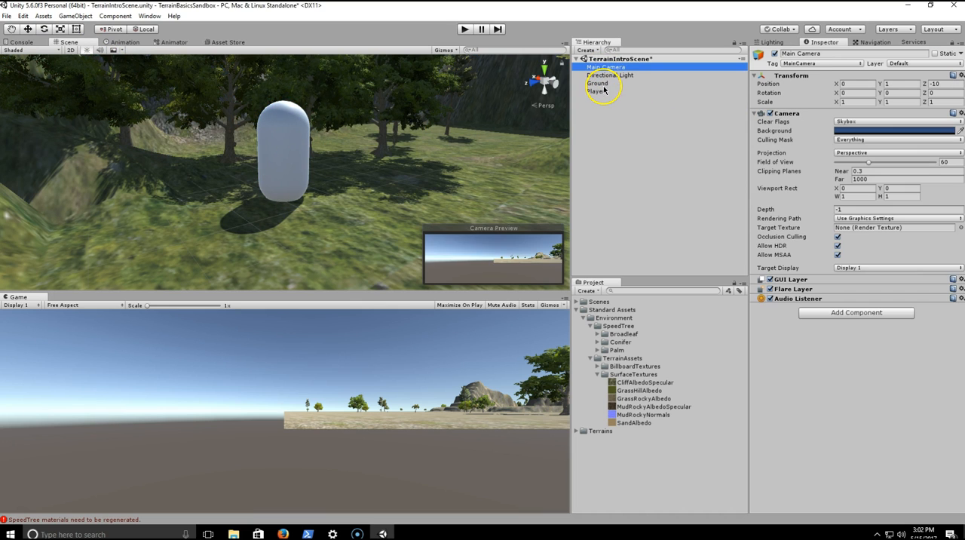
left_click(600, 92)
left_click(28, 28)
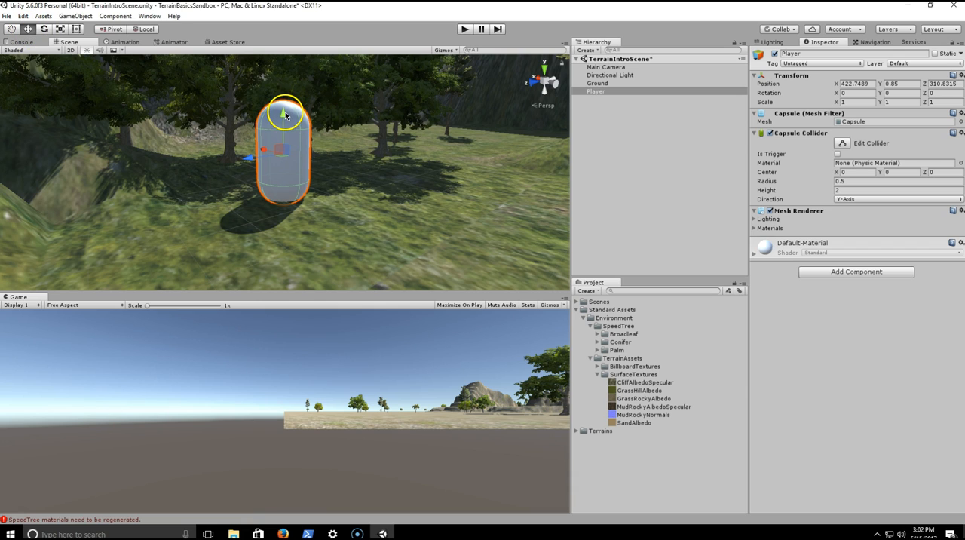
left_click_drag(285, 114, 288, 109)
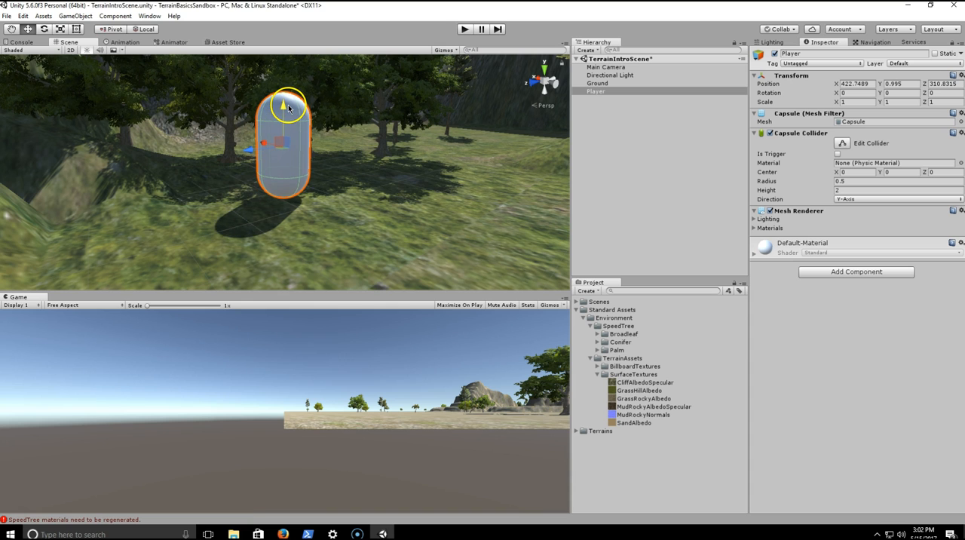
left_click_drag(450, 161, 495, 144, "alt")
left_click(620, 107)
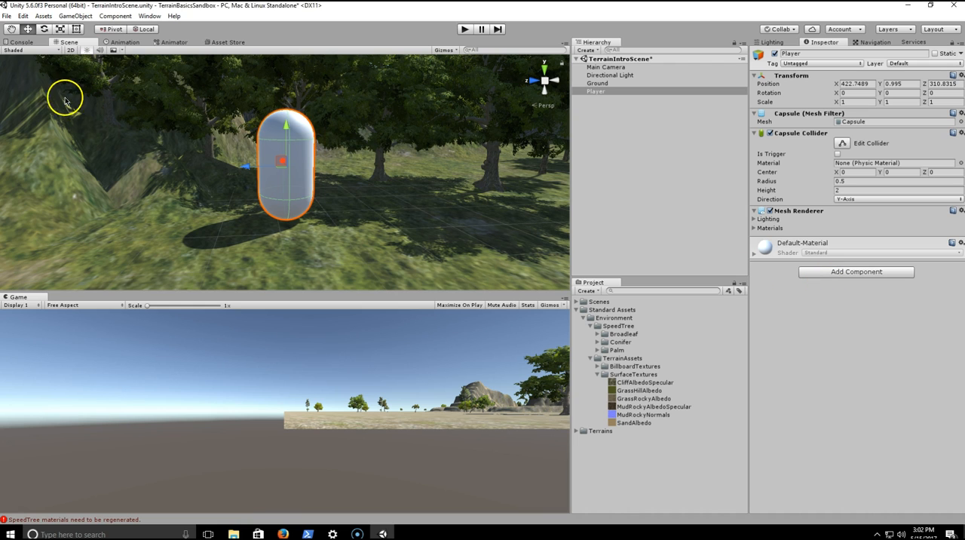
- Import SimpleMovement.cs into the project as a new asset from Desktop/UnityGames/SandboxSampleProjects/AssetsForTutorials
left_click(43, 16)
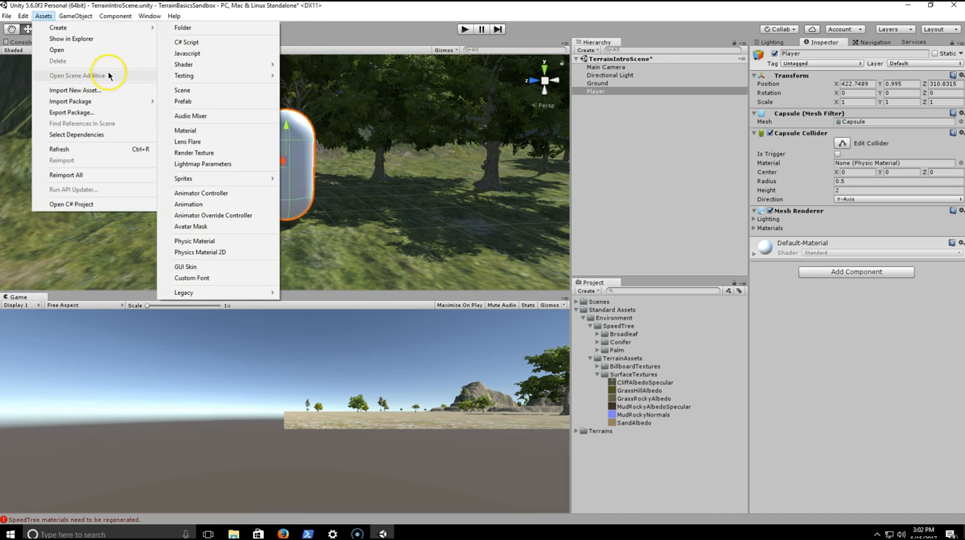
left_click(95, 89)
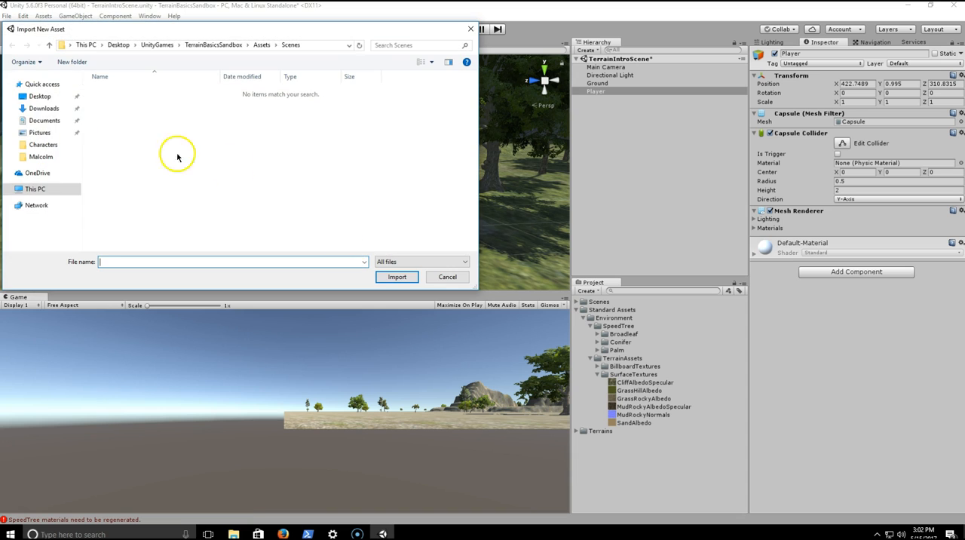
left_click(34, 96)
double_click(149, 92)
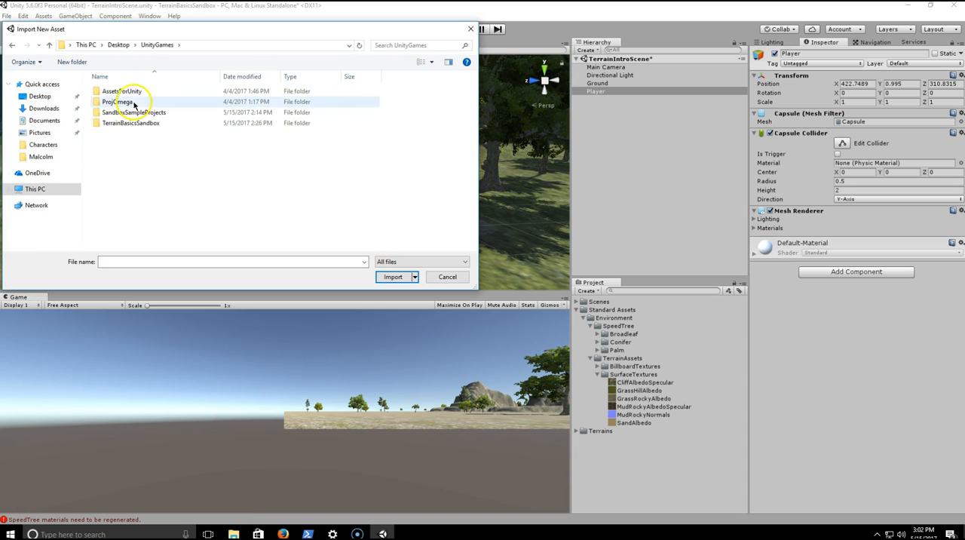
double_click(124, 91)
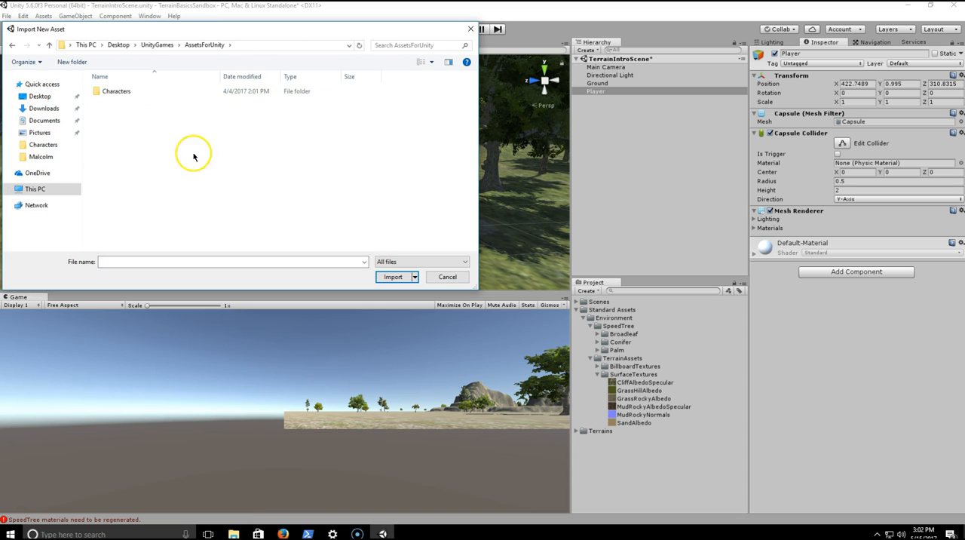
left_click(12, 46)
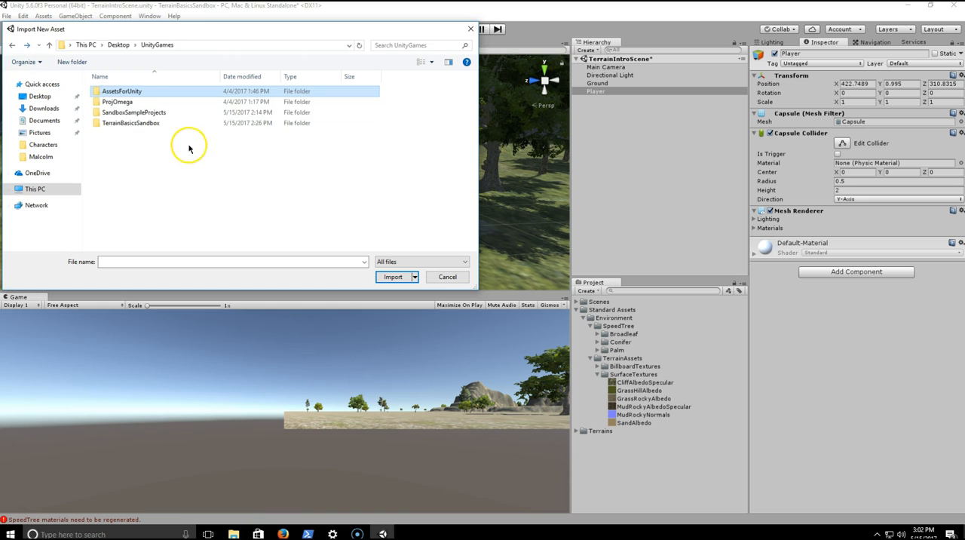
double_click(162, 114)
double_click(148, 100)
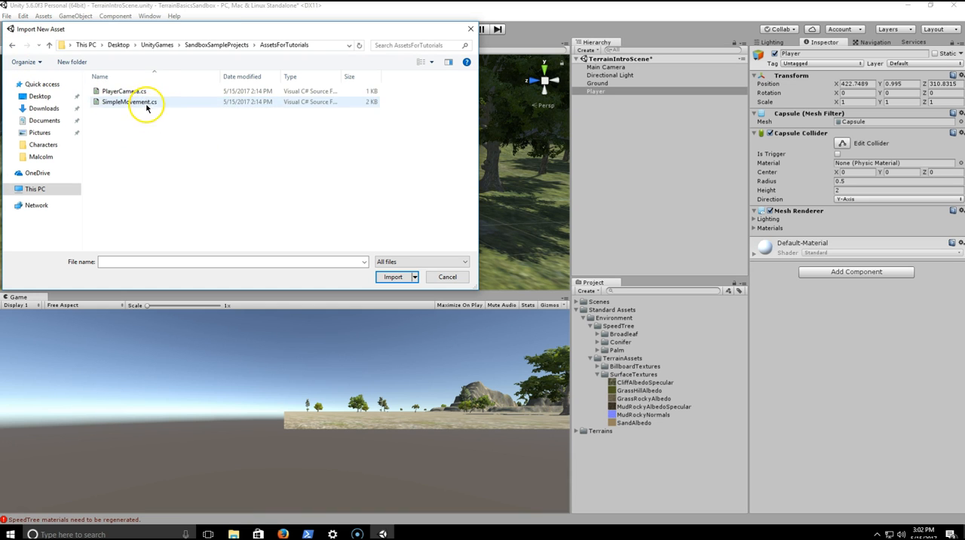
left_click(146, 103)
double_click(151, 104)
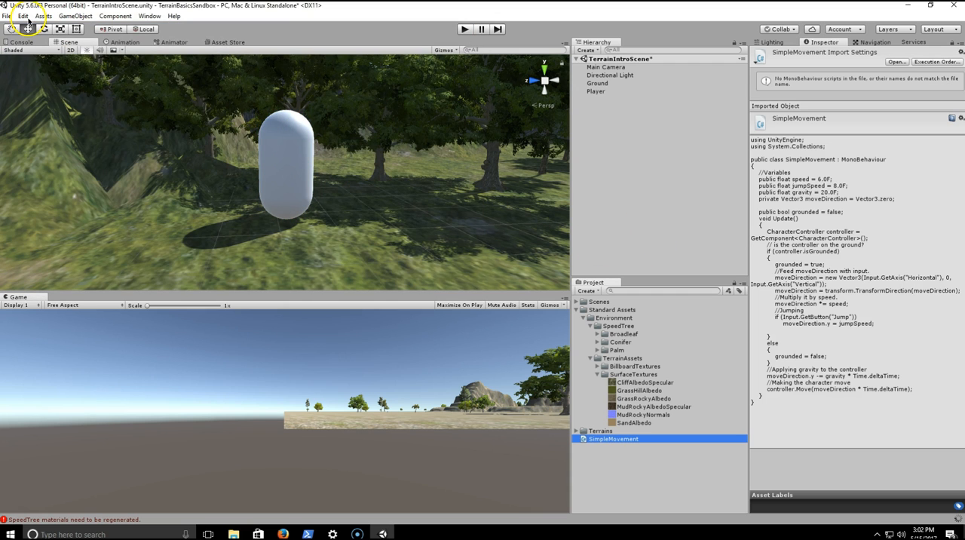
- Import PlayerCamera.cs into the project as a new asset from the AssetsForTutorials folder
left_click(44, 16)
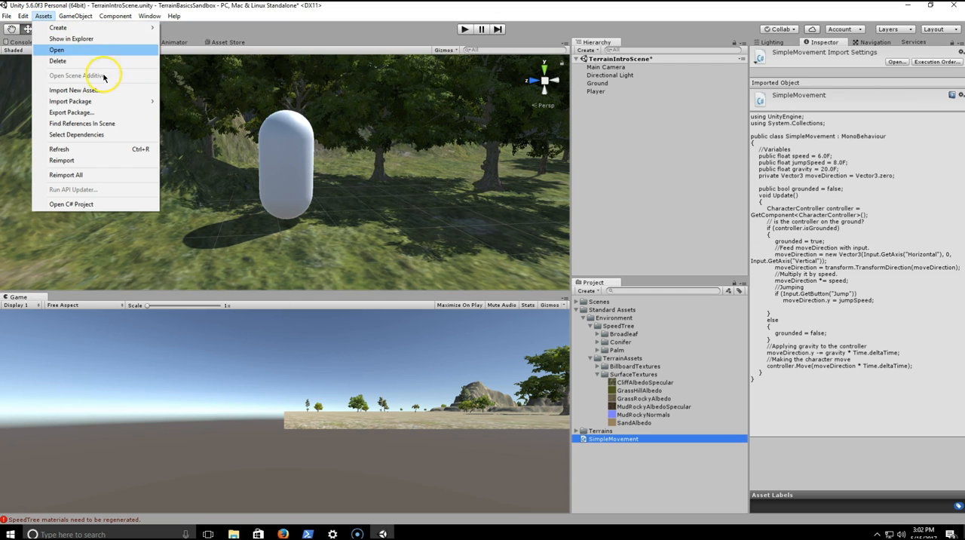
left_click(83, 90)
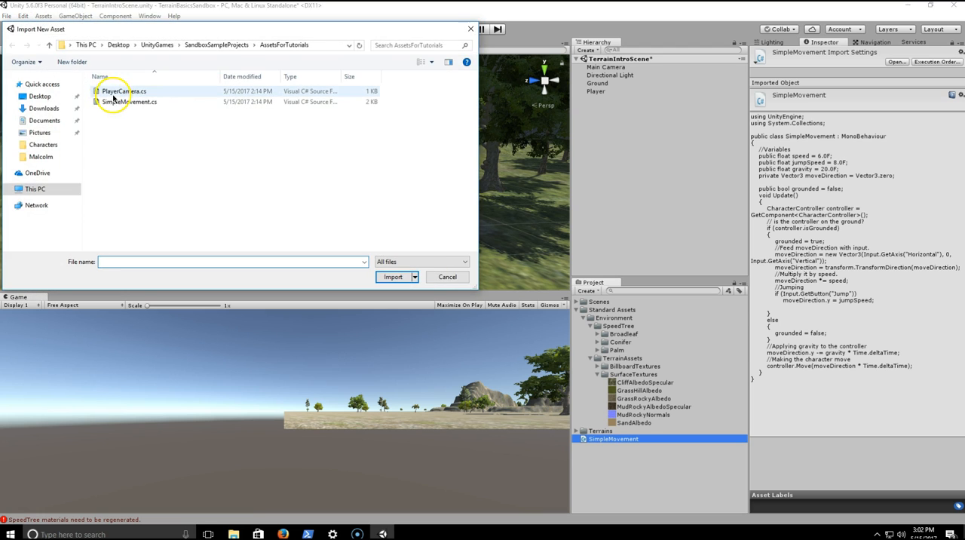
double_click(97, 151)
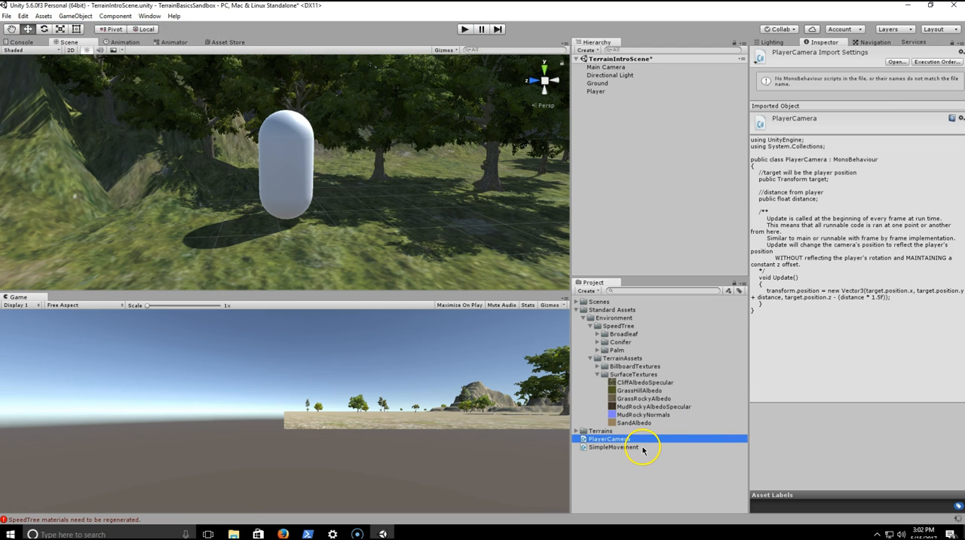
left_click(632, 447)
left_click(629, 442)
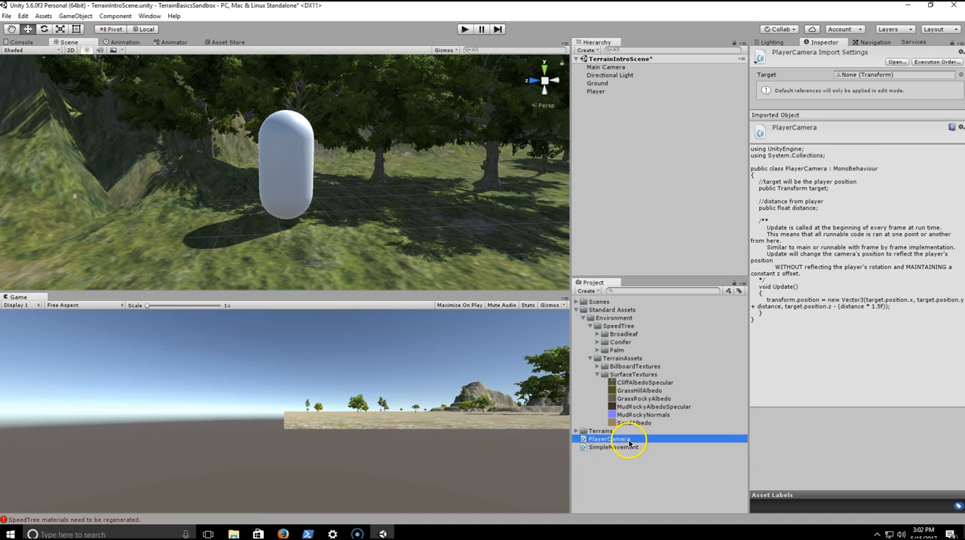
- Create a project folder named Scripts and move the PlayerCamera and SimpleMovement scripts into it
left_click(616, 488)
right_click(619, 480)
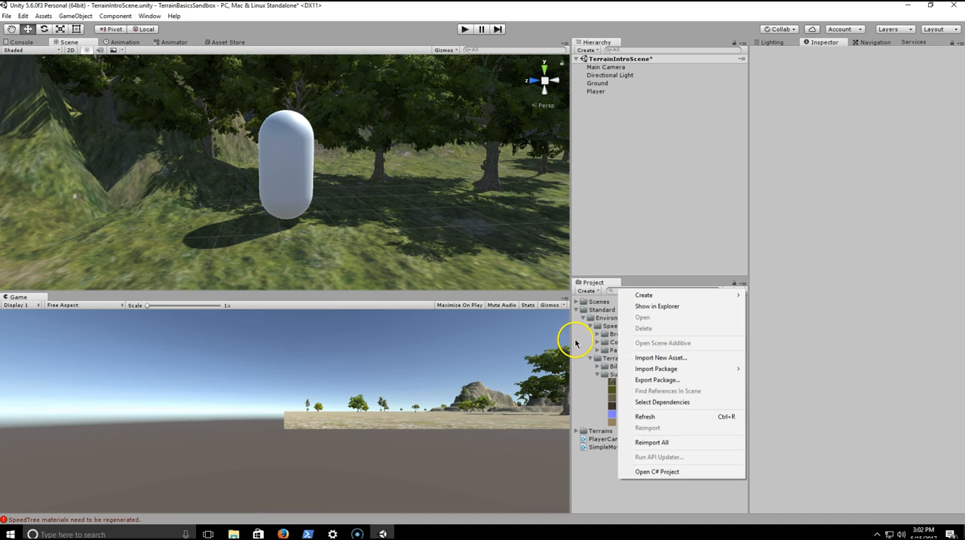
mouse_move(663, 295)
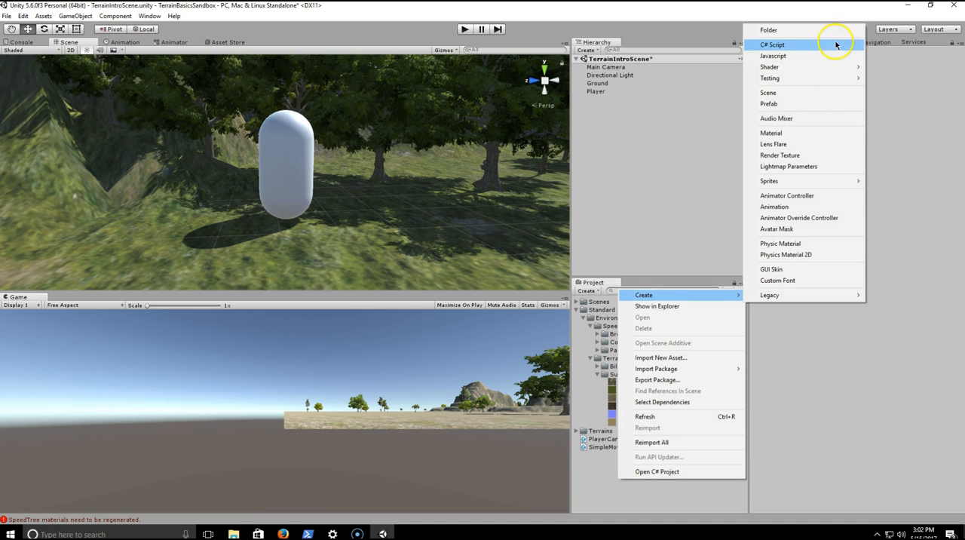
left_click(784, 31)
type("Scrip")
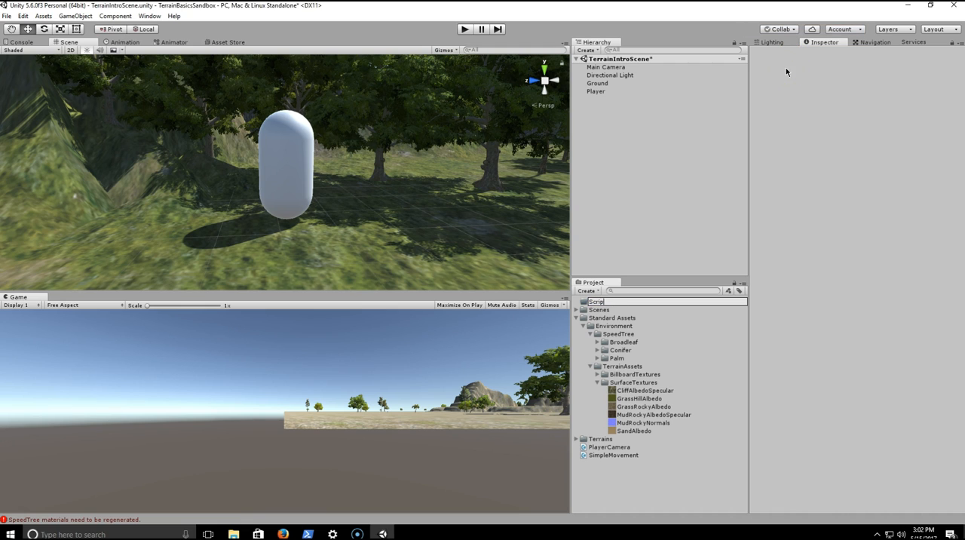
type("ts")
key("Return")
left_click(577, 318)
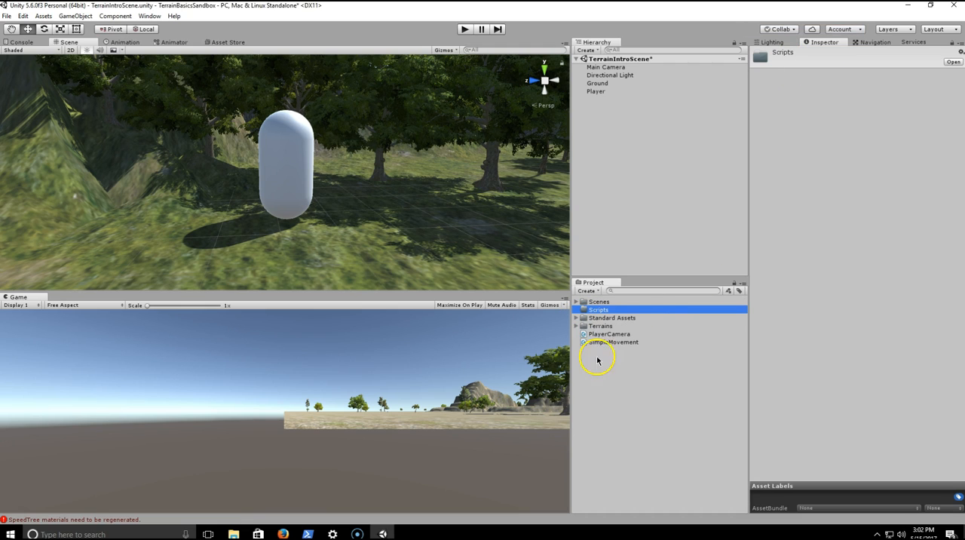
left_click_drag(603, 334, 578, 312)
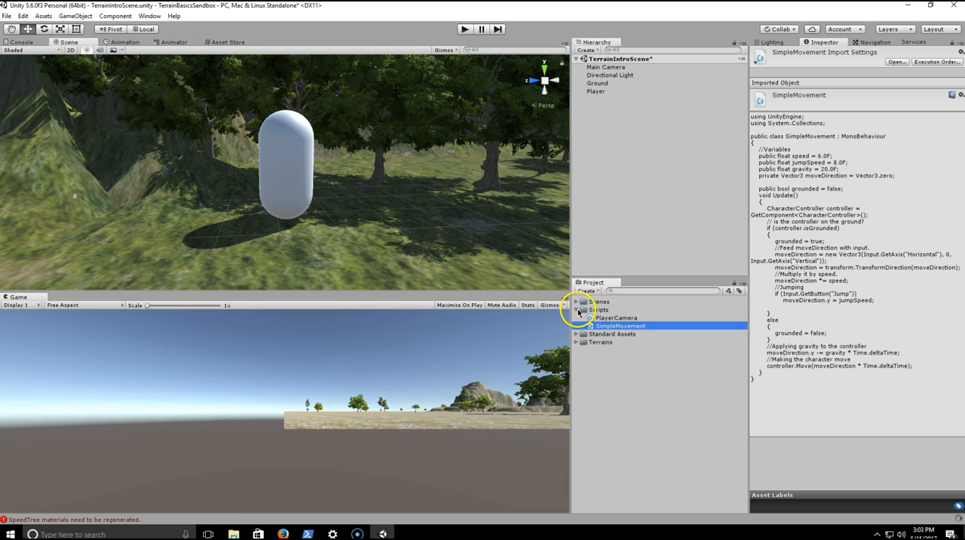
left_click(611, 362)
- Add the Simple Movement script as a component on the Player capsule
left_click(602, 91)
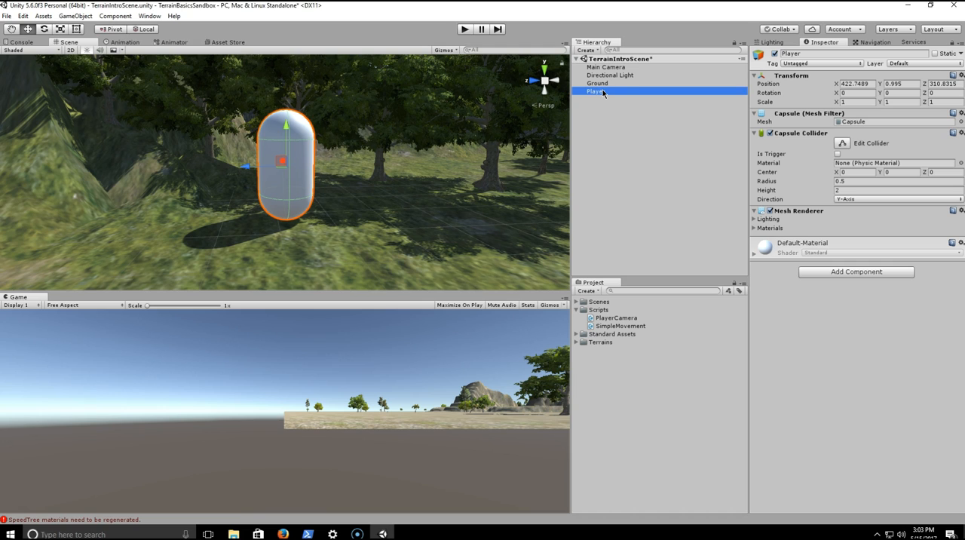
left_click(828, 303)
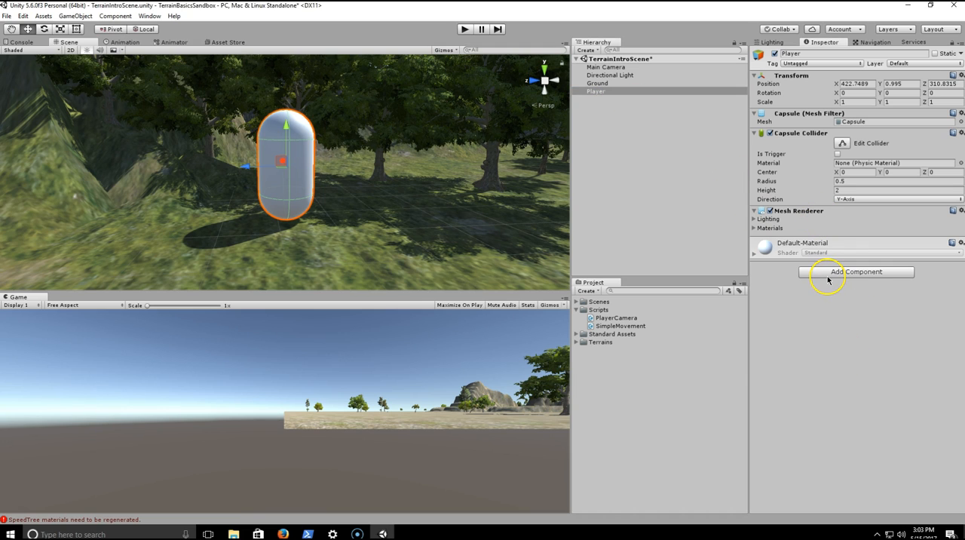
left_click(828, 273)
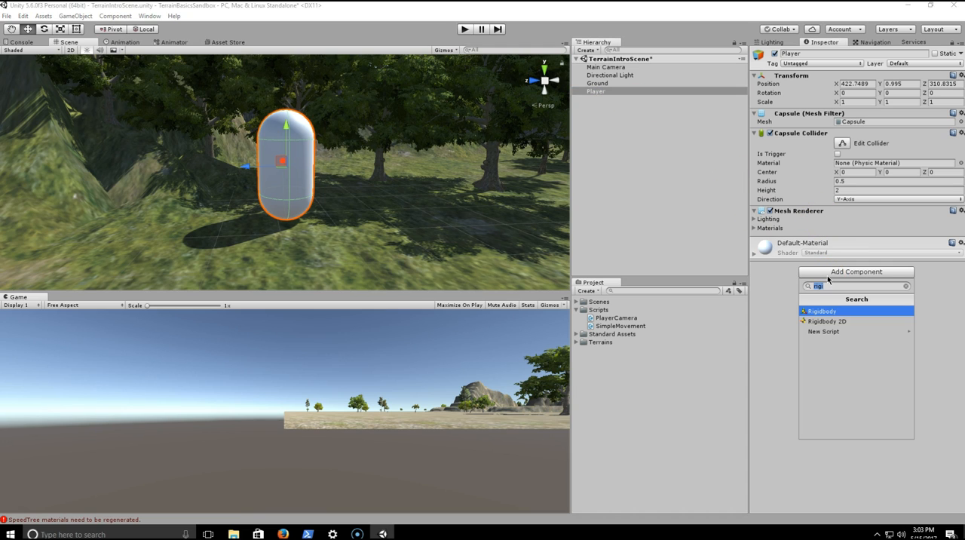
type("Simple")
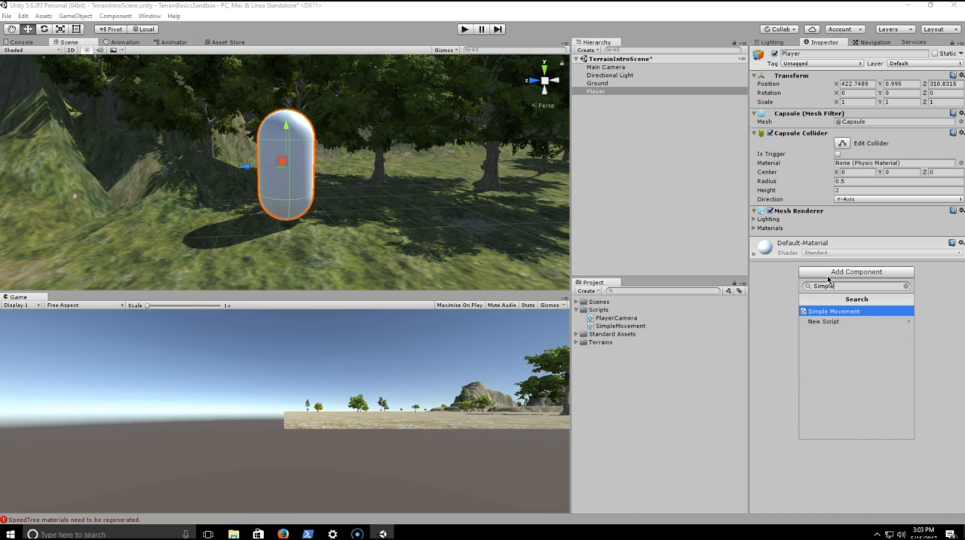
key("Return")
- Attach the PlayerCamera script to the Main Camera, with Player as its target and a distance of 10
left_click(617, 318)
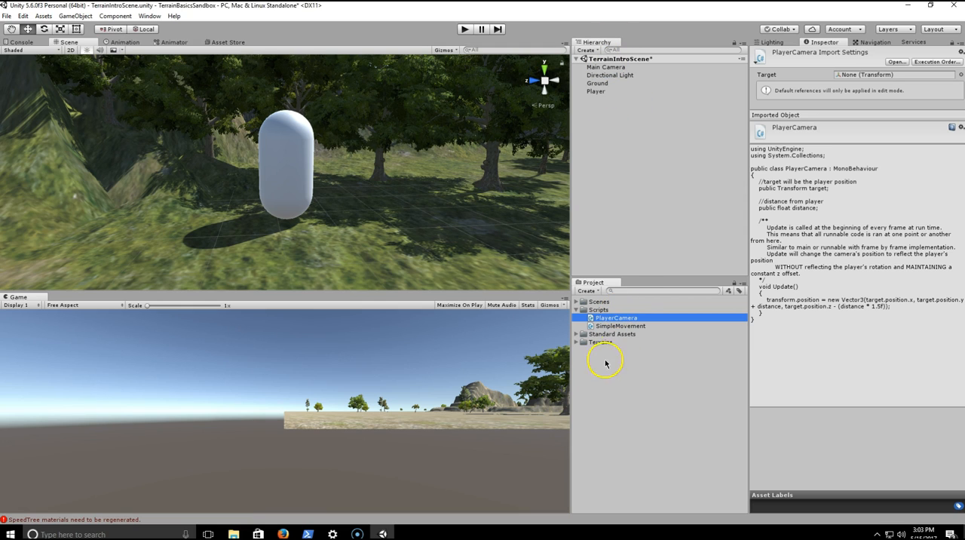
left_click_drag(641, 322, 626, 71)
left_click(612, 68)
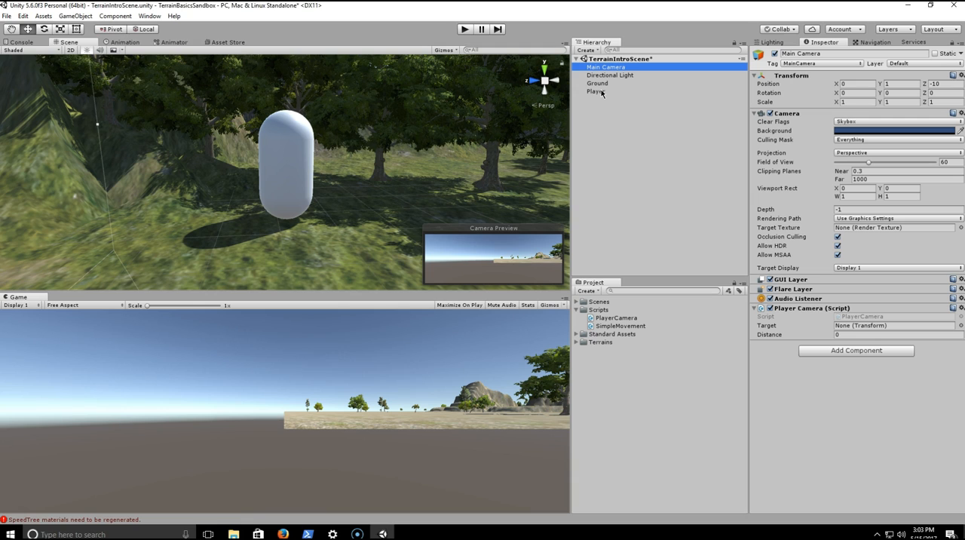
left_click_drag(601, 92, 862, 326)
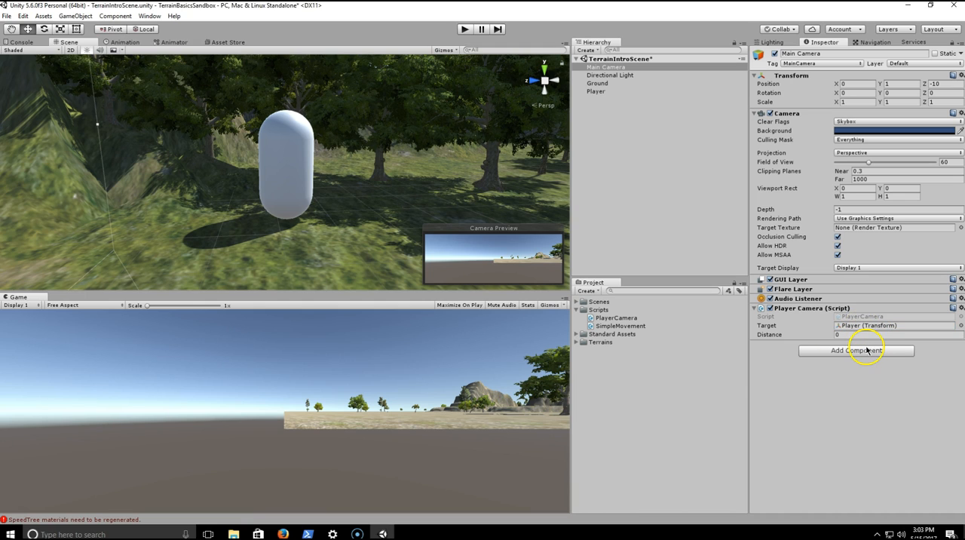
left_click(839, 335)
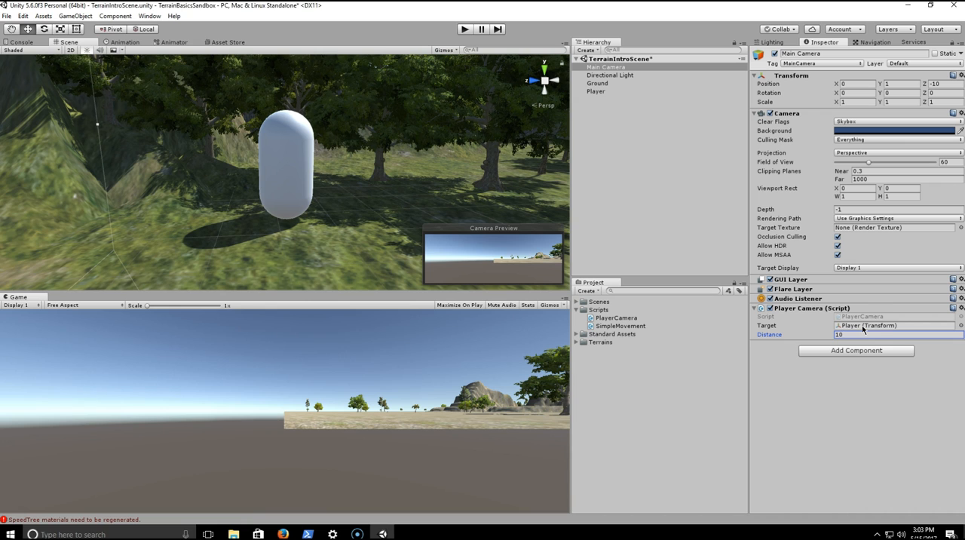
- Check the Speed, Jump Speed and Gravity settings of the Player's Simple Movement script
left_click(597, 91)
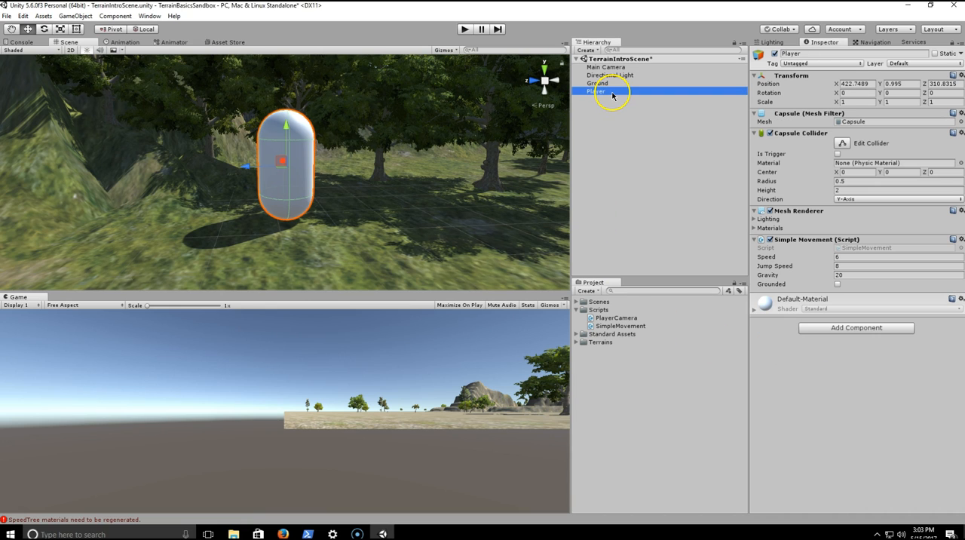
left_click(853, 359)
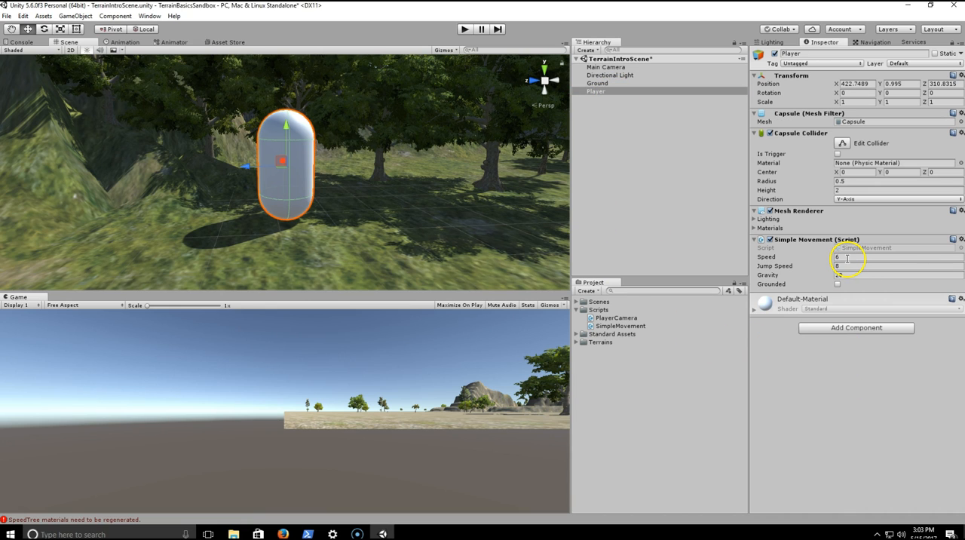
left_click(843, 266)
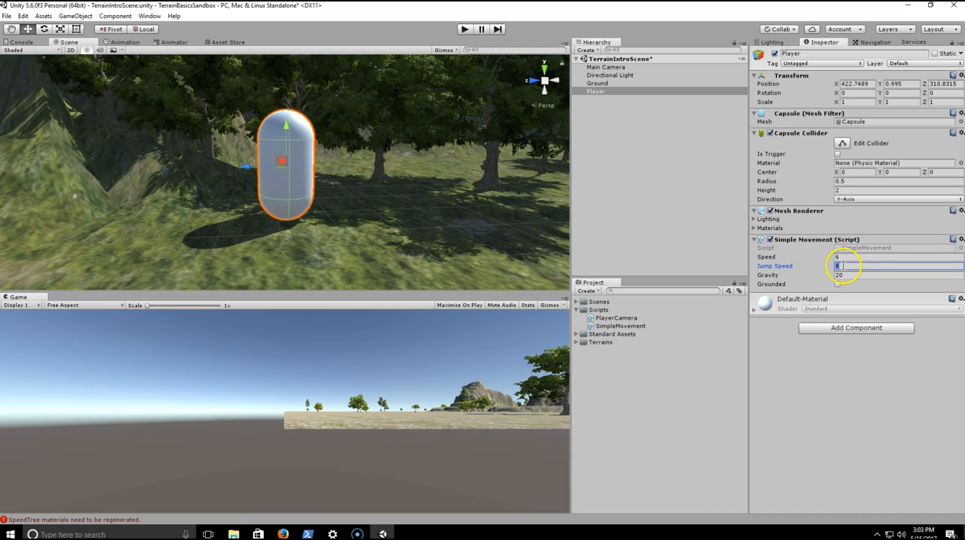
left_click(856, 275)
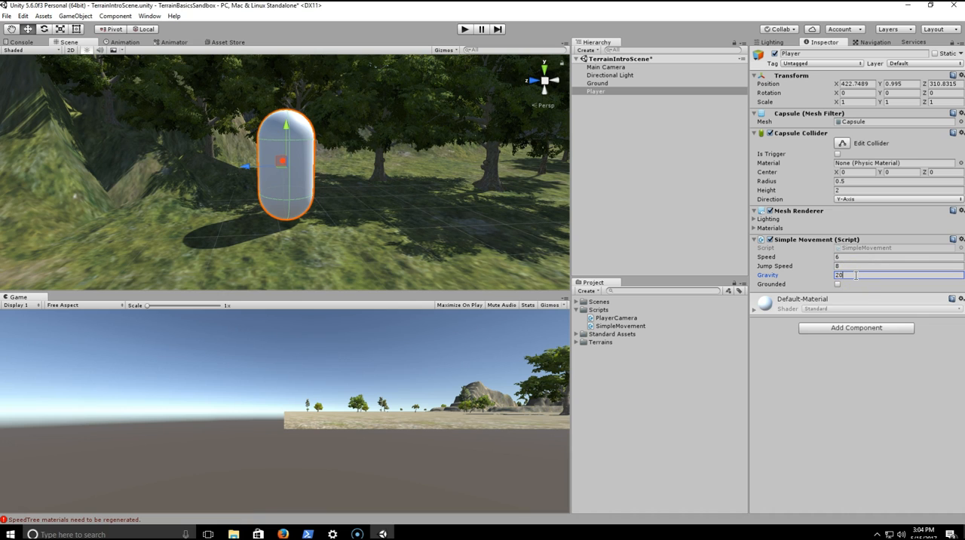
left_click(610, 175)
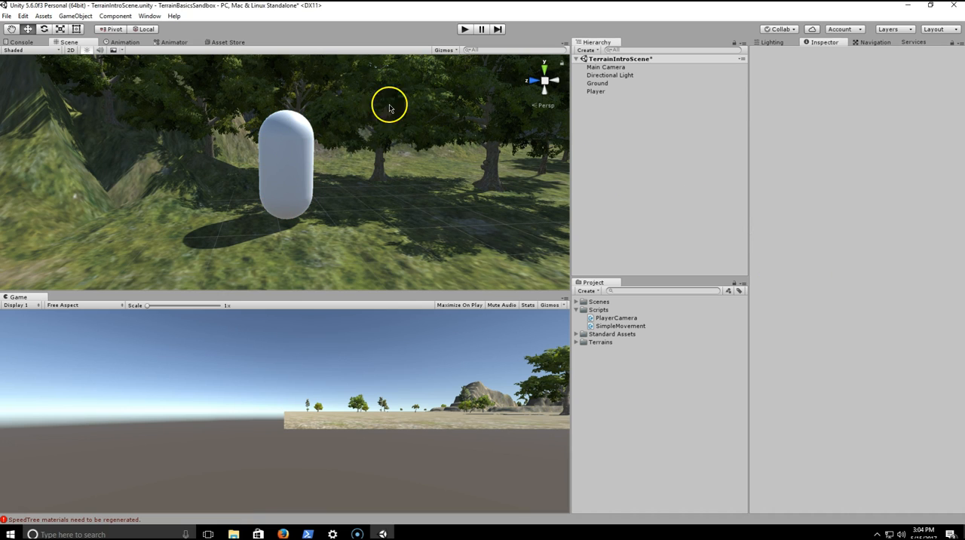
- Save the scene, test it in play mode and enlarge the Game view
key("ctrl+s")
left_click(464, 30)
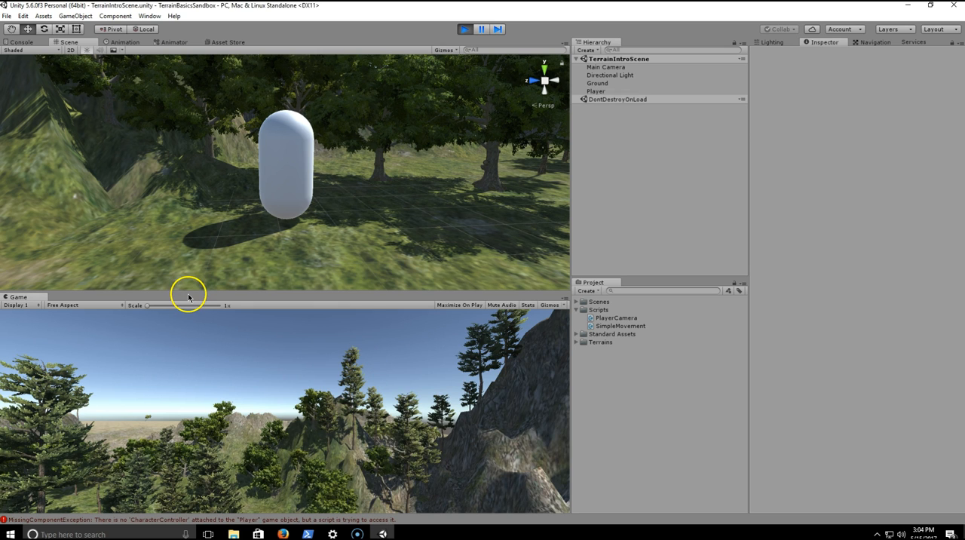
left_click_drag(188, 289, 217, 224)
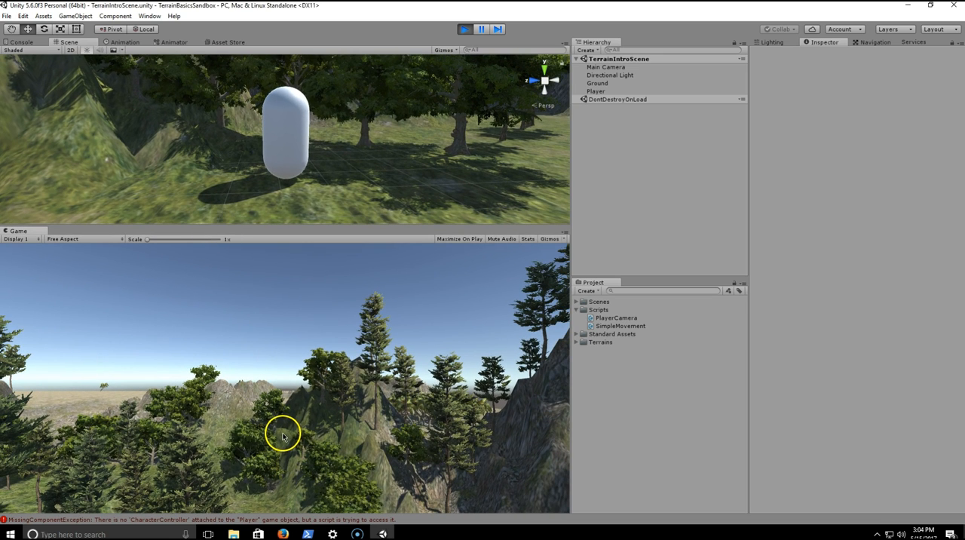
left_click(464, 29)
- Add a Character Controller component to the Player and save the scene
left_click(609, 92)
left_click(822, 327)
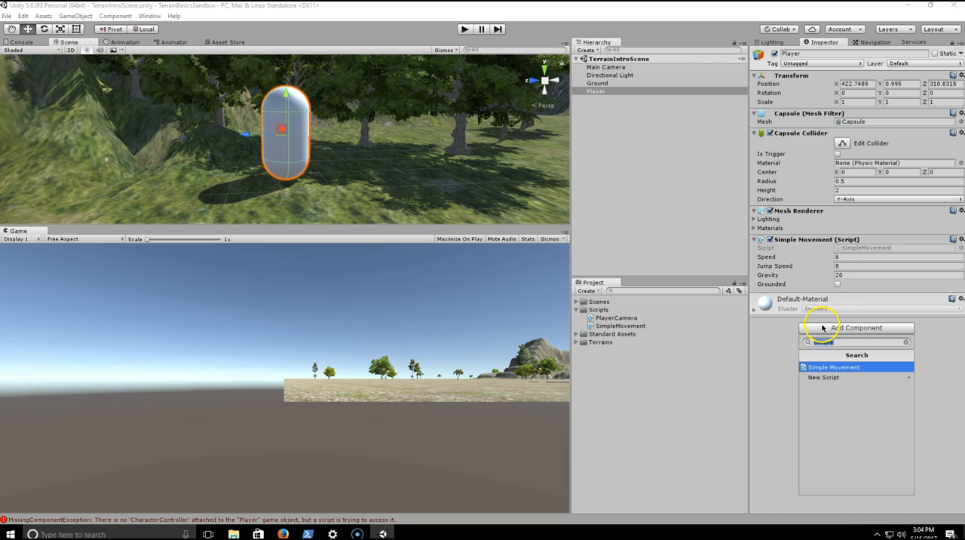
type("char")
key("Return")
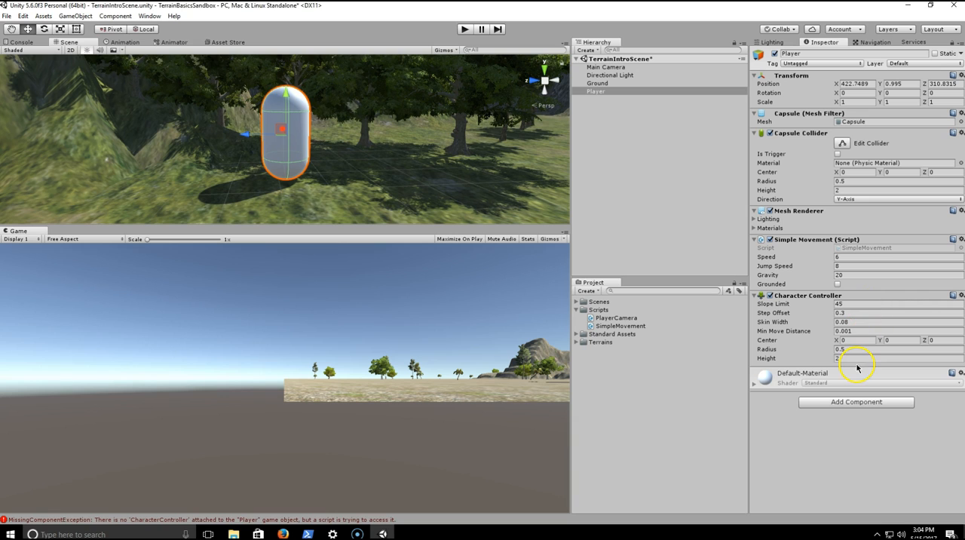
key("ctrl+s")
- Review the Player's missing-component errors in the console, clear them and return to the Scene view
left_click(160, 520)
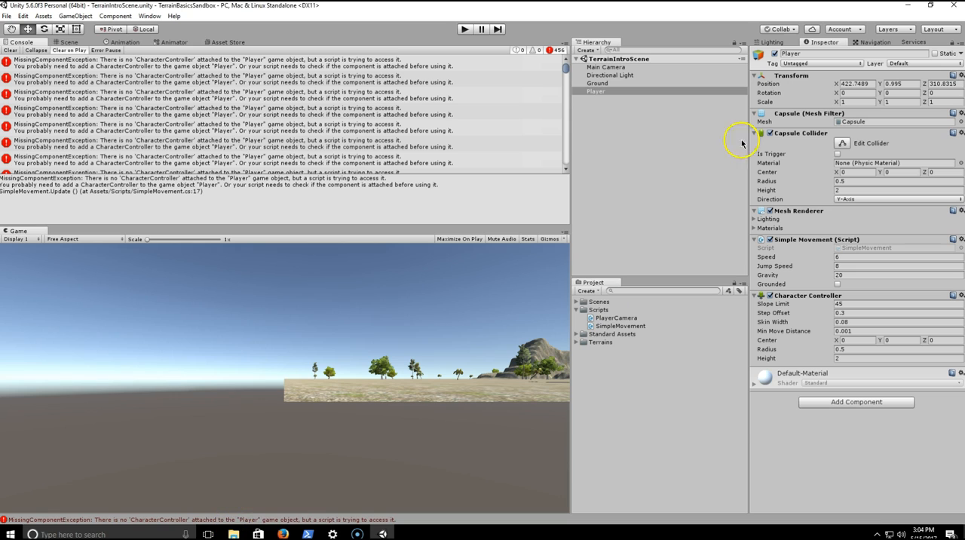
left_click(596, 91)
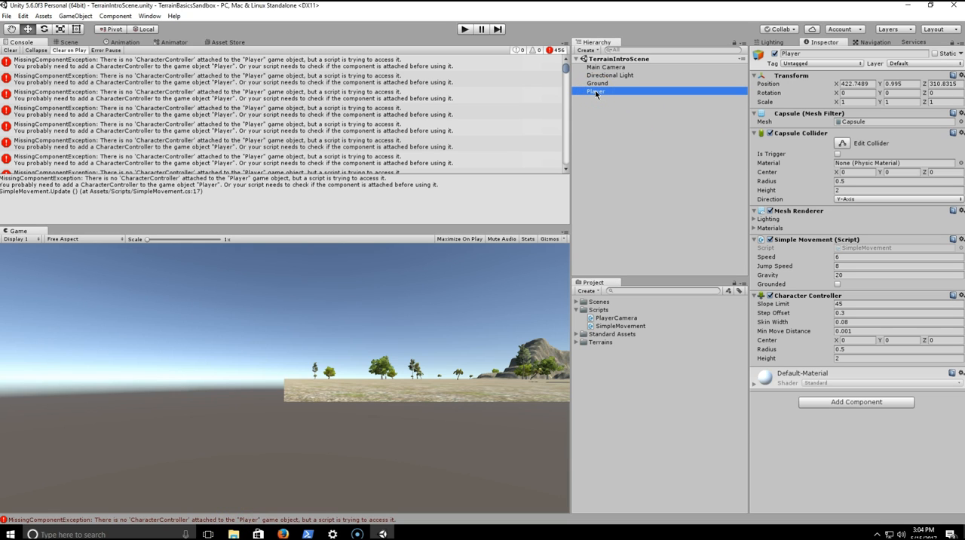
left_click(601, 84)
left_click(601, 89)
left_click(15, 51)
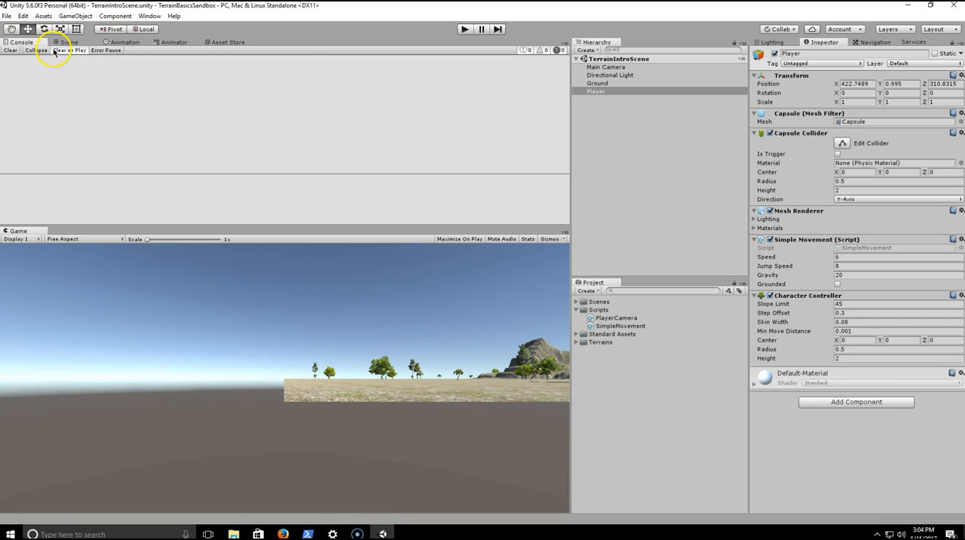
left_click(69, 42)
- Run the game and move the Player backward, forward and to both sides to test the movement script
left_click(463, 28)
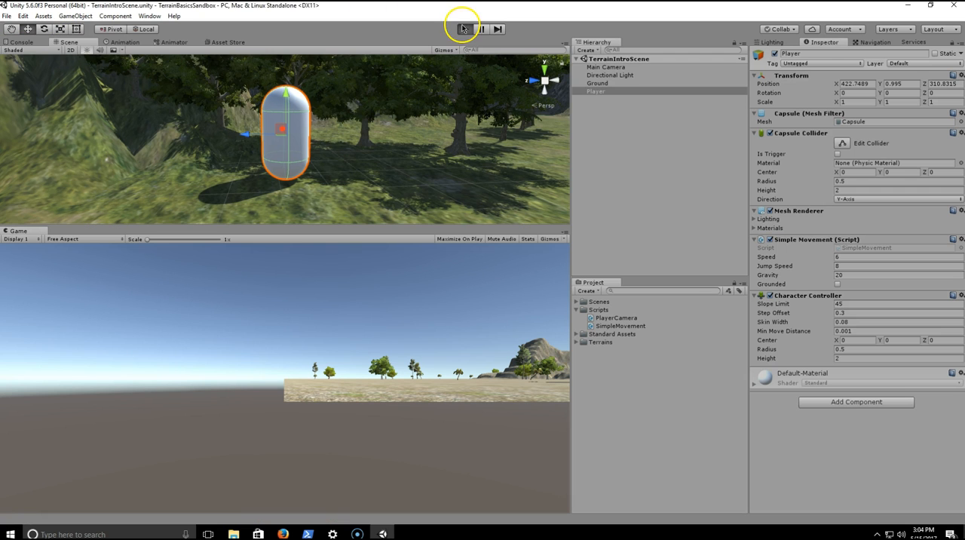
key("s")
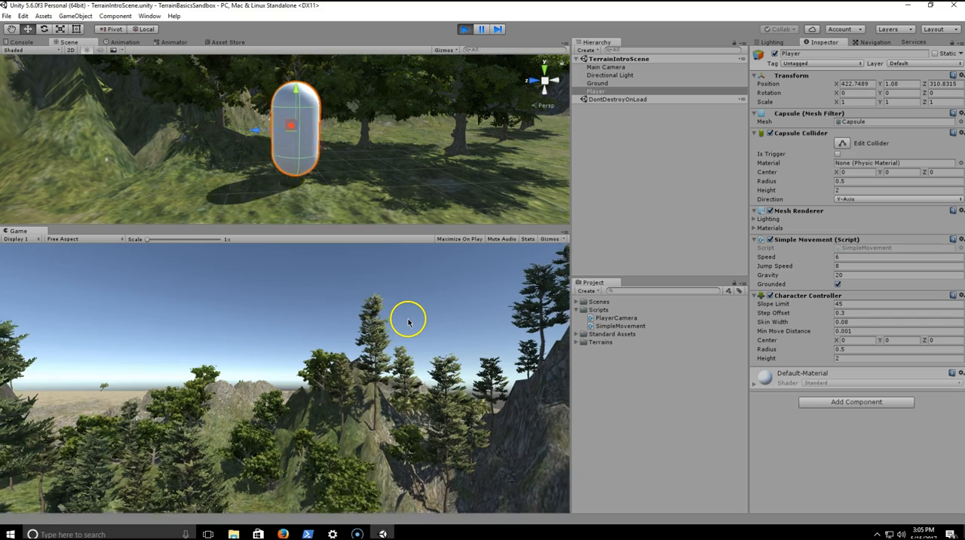
key("a")
key("w")
key("d")
key("s")
key("a")
key("w")
key("d")
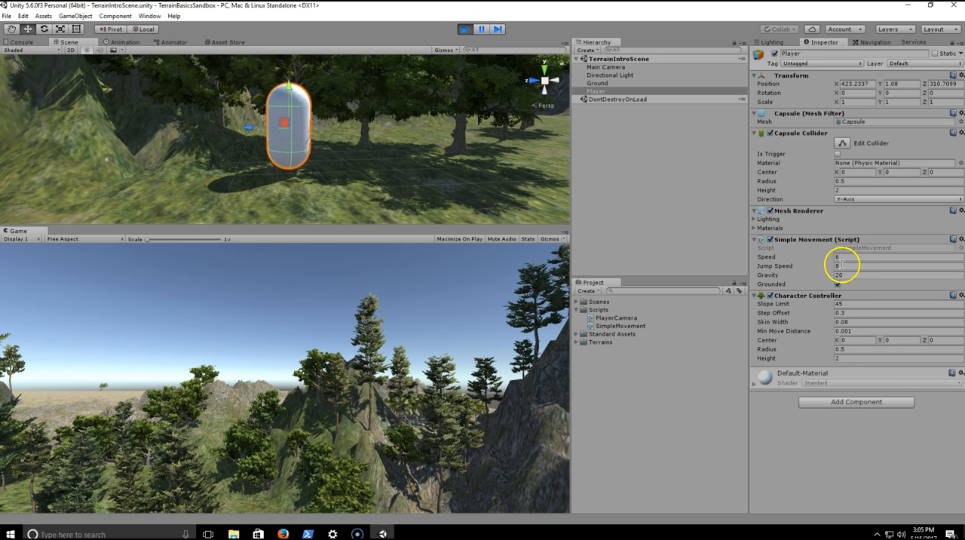
- While the game runs, try a Player Camera distance of 5 on the Main Camera, and settle on 4
left_click(603, 67)
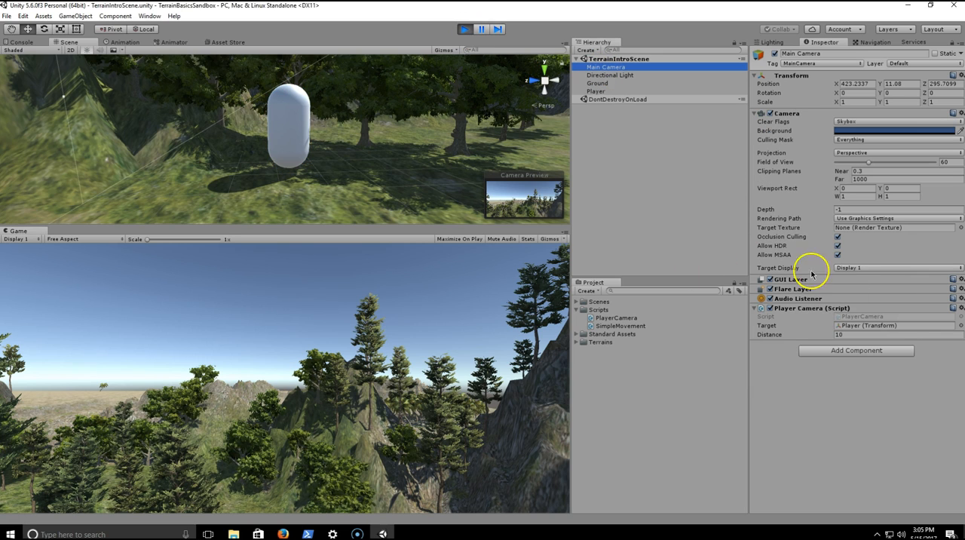
left_click(853, 336)
type("5")
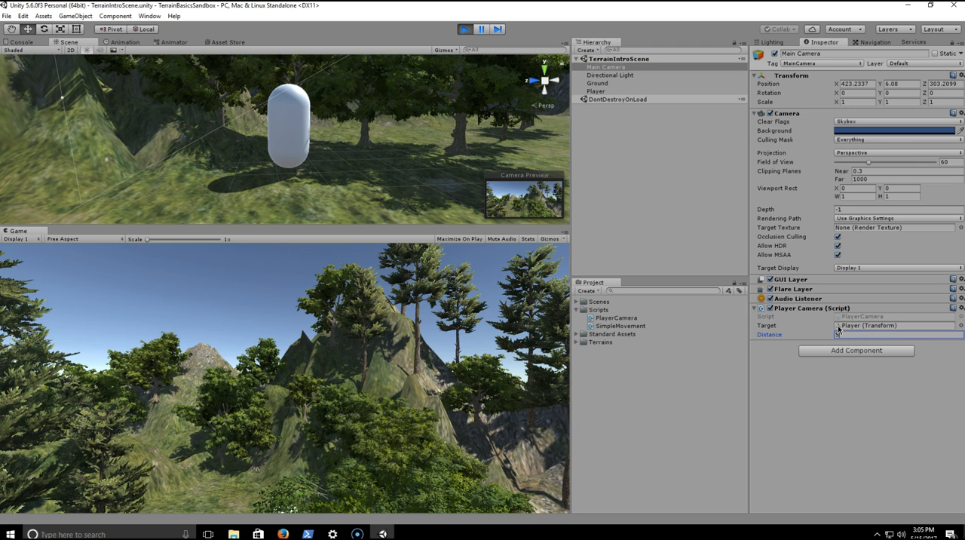
key("BackSpace")
type("4")
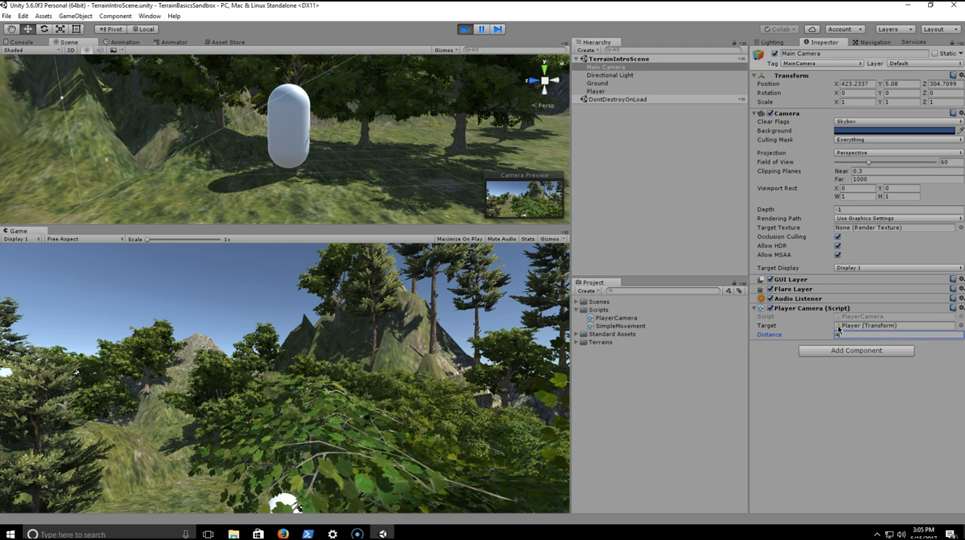
- Move the Player in all directions around the starting area of the running game to check the follow camera
left_click(354, 389)
key("s")
key("a")
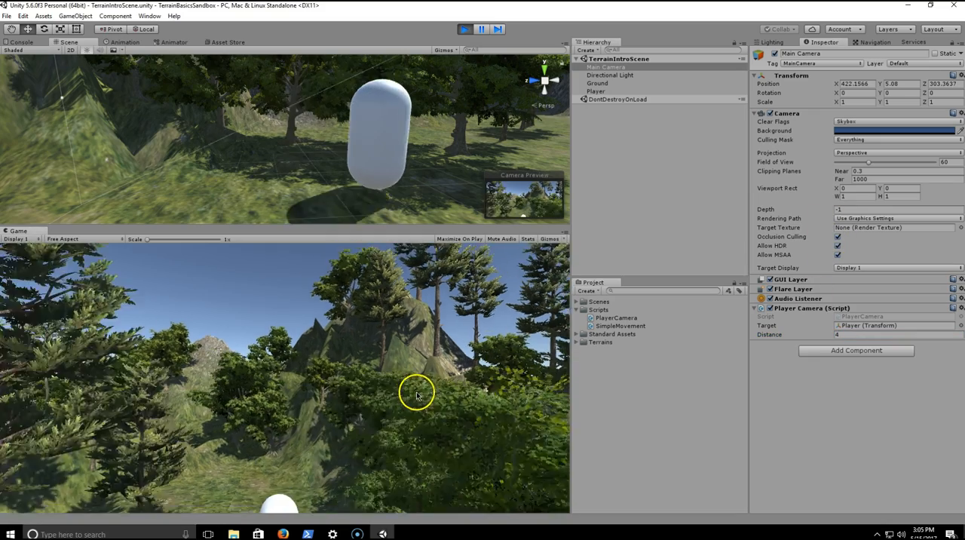
key("w")
key("a")
key("d")
key("s")
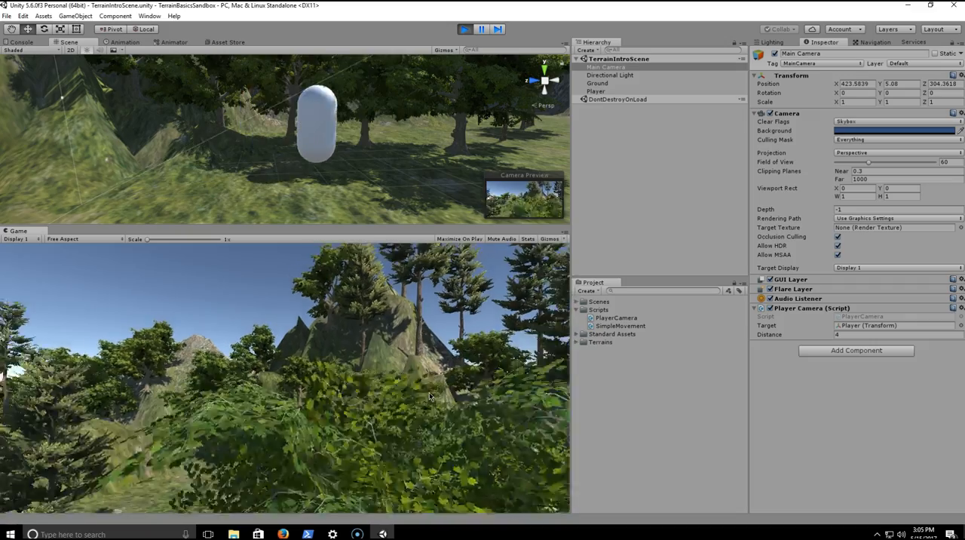
key("s")
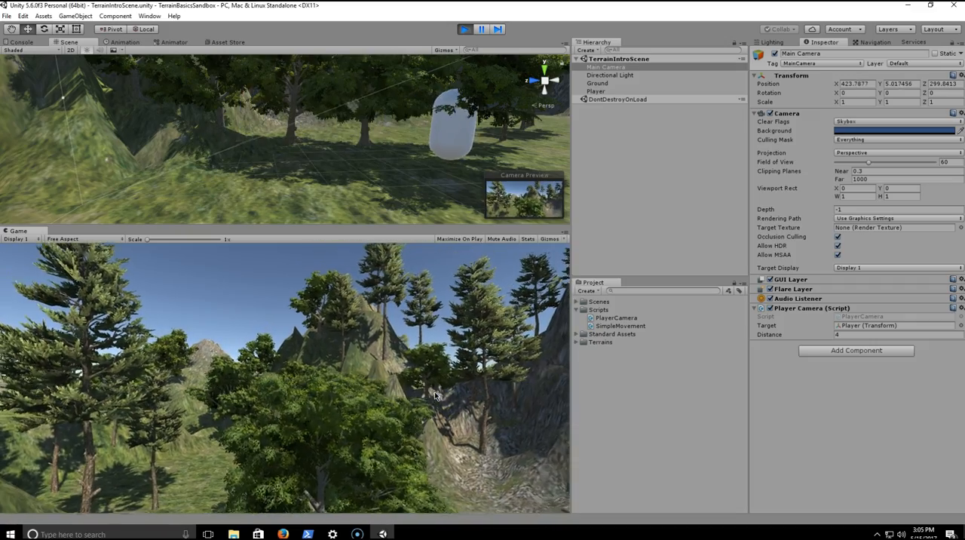
key("w")
key("a")
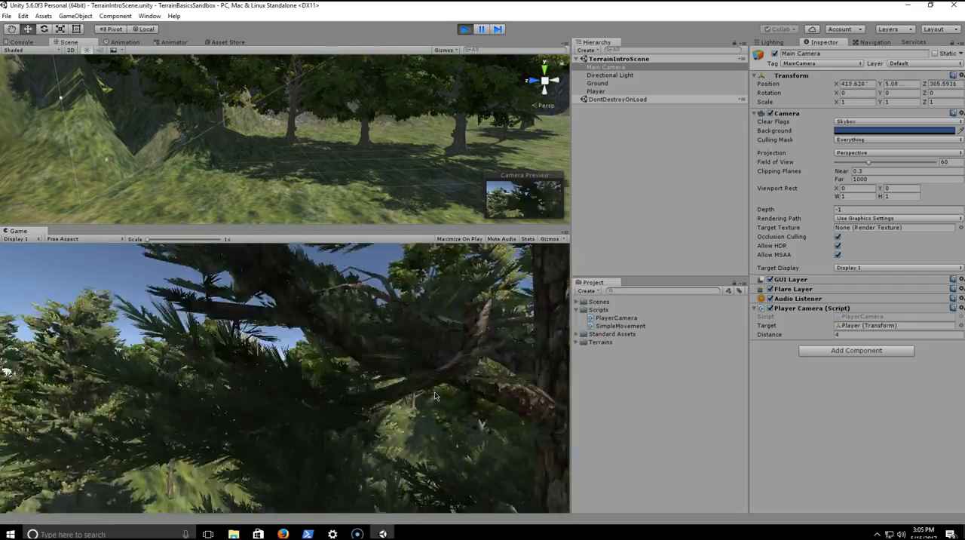
- Walk the Player diagonally backward and to the right, past the rocky cliff and in under the broadleaf trees
key("d")
key("s")
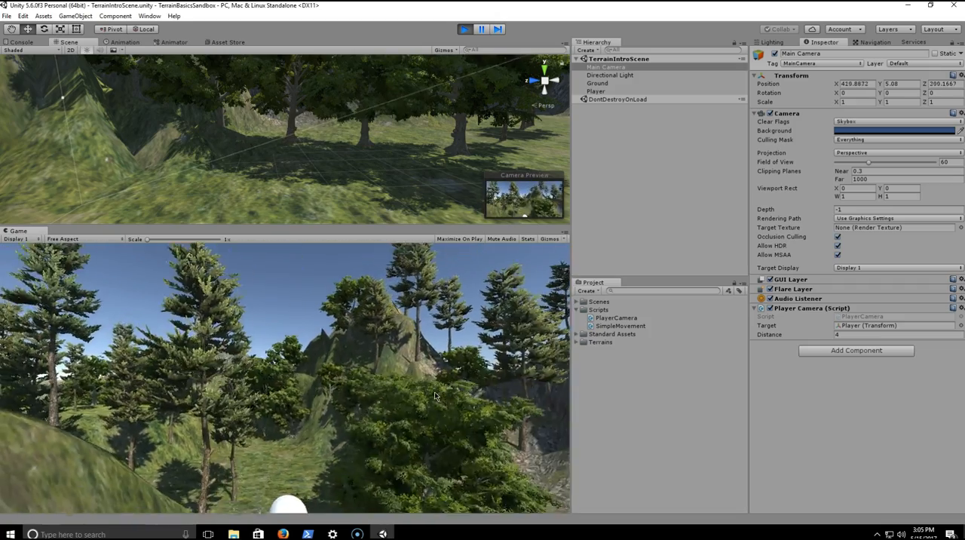
key("d")
key("s")
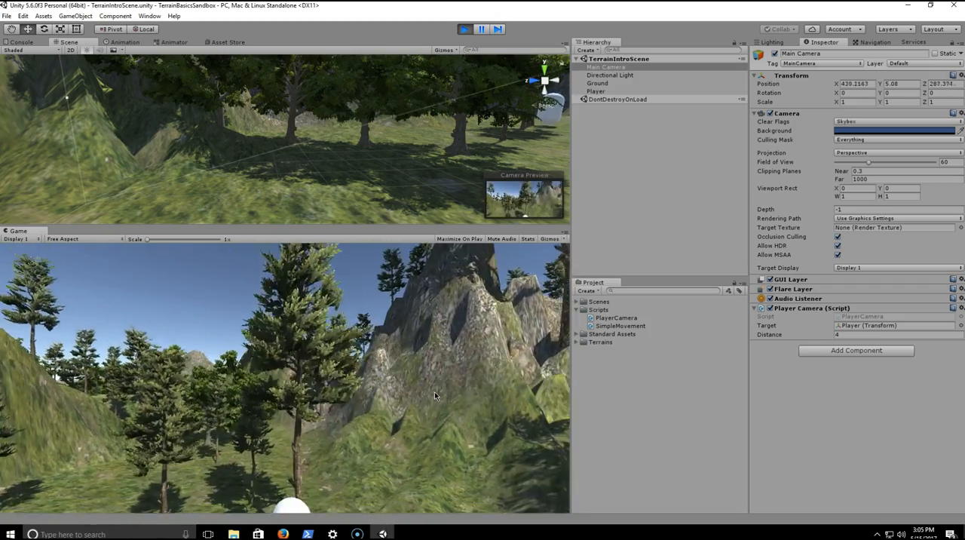
key("d")
key("s")
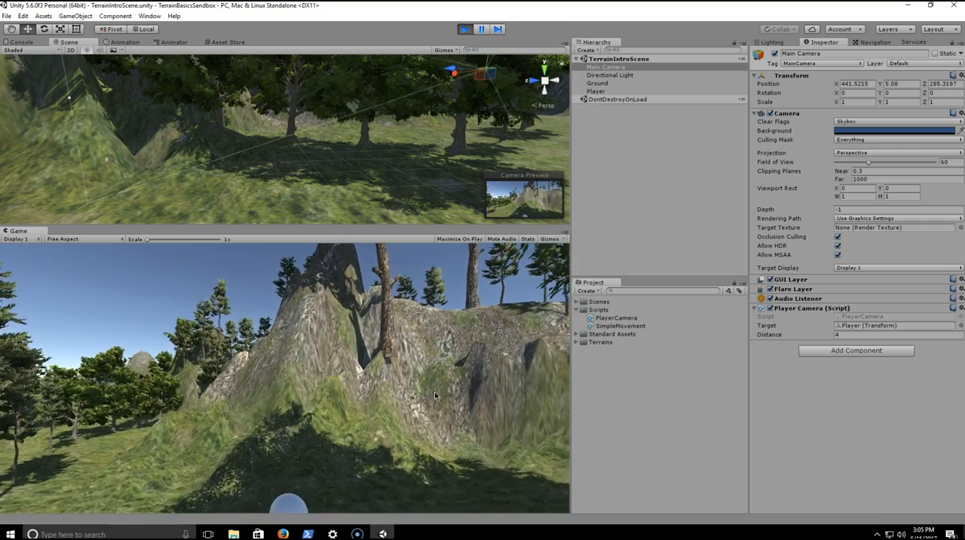
key("d")
key("s")
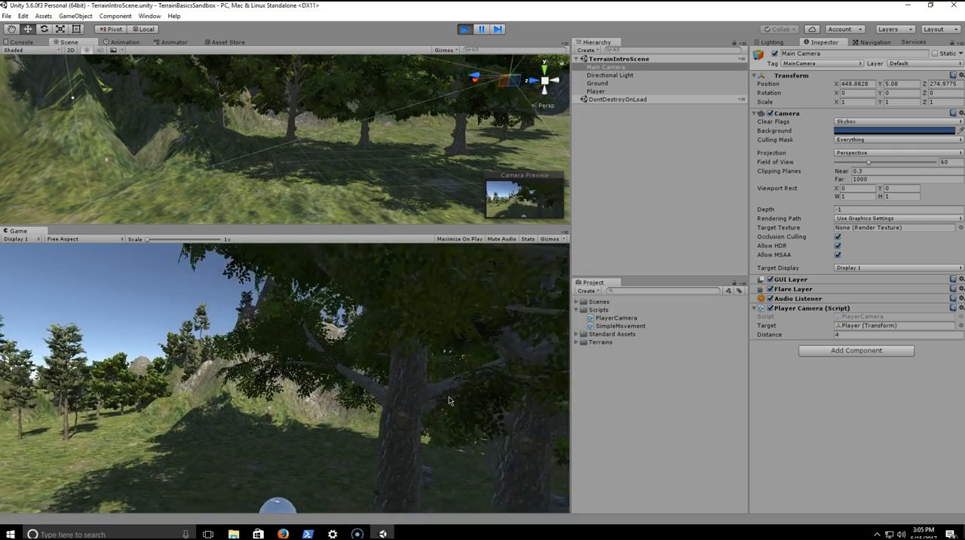
key("d")
key("s")
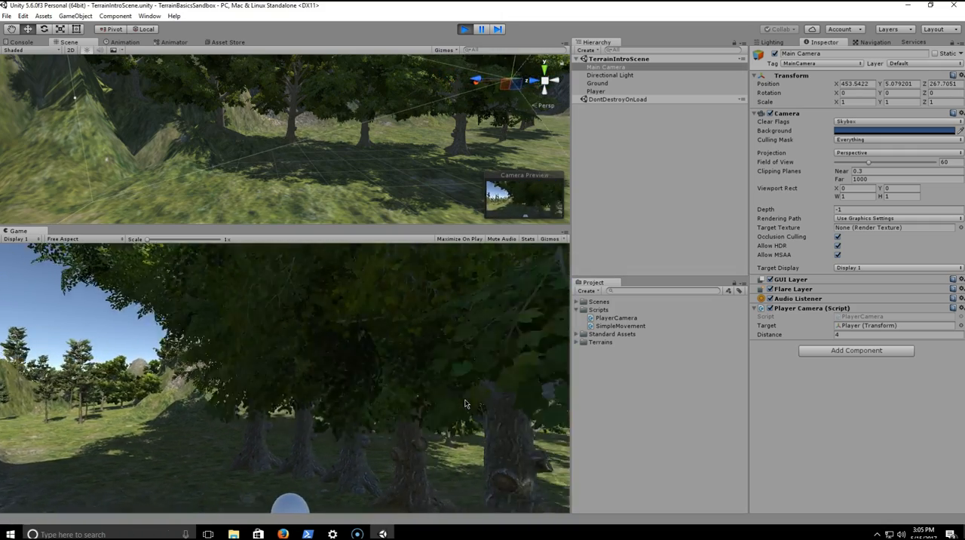
- Walk the Player back out from the trees and move it around the grassy area facing the rocky cliff
key("a")
key("w")
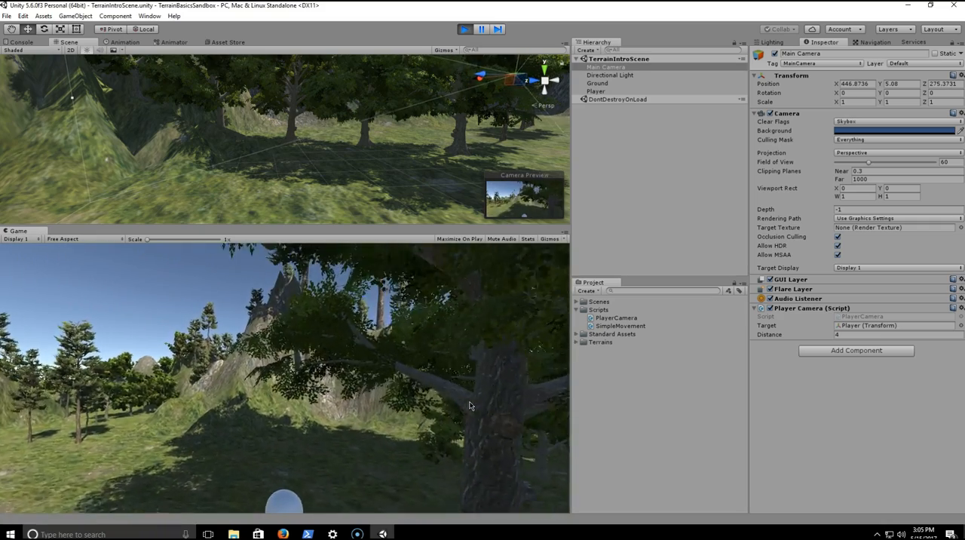
key("w")
key("d")
key("a")
key("s")
key("a")
key("w")
key("d")
key("w")
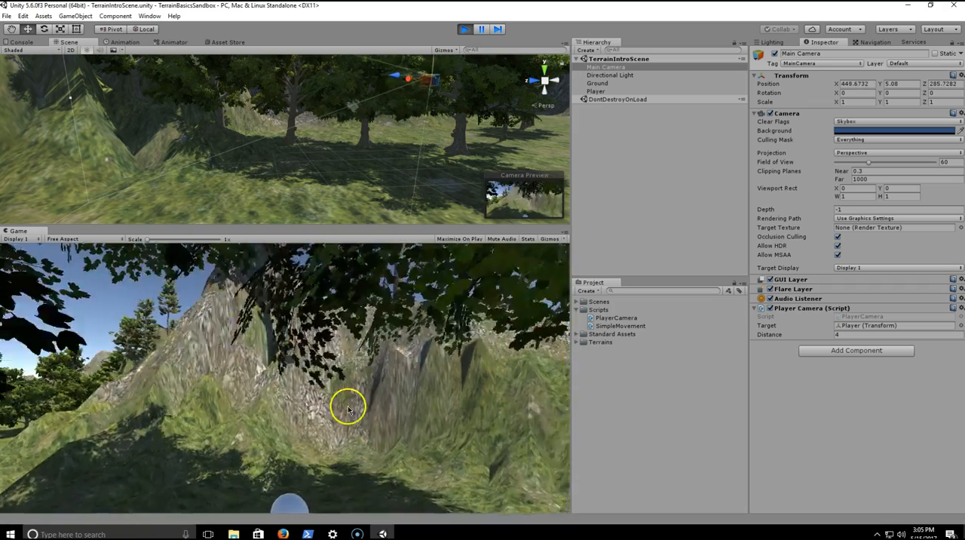
key("s")
key("a")
key("d")
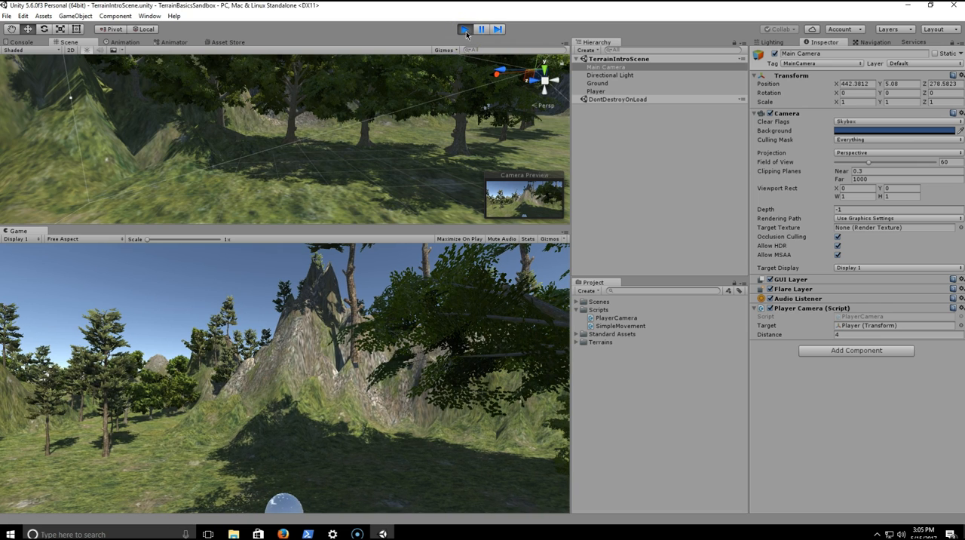